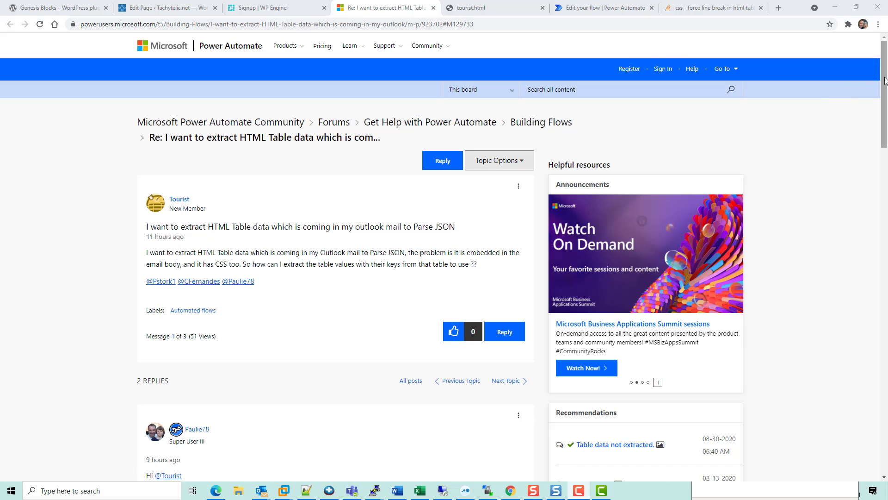
Scroll to the thread's second reply and select the full sample HTML table code block
drag(885, 81, 769, 99)
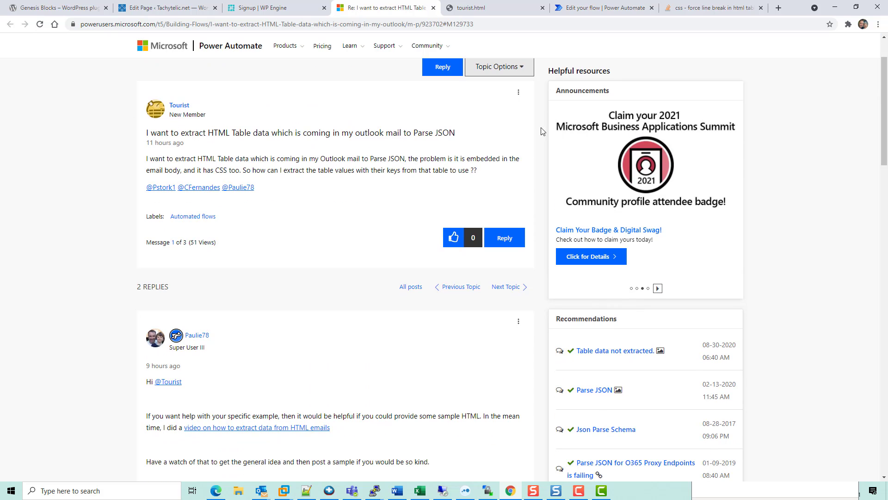
drag(542, 131, 799, 104)
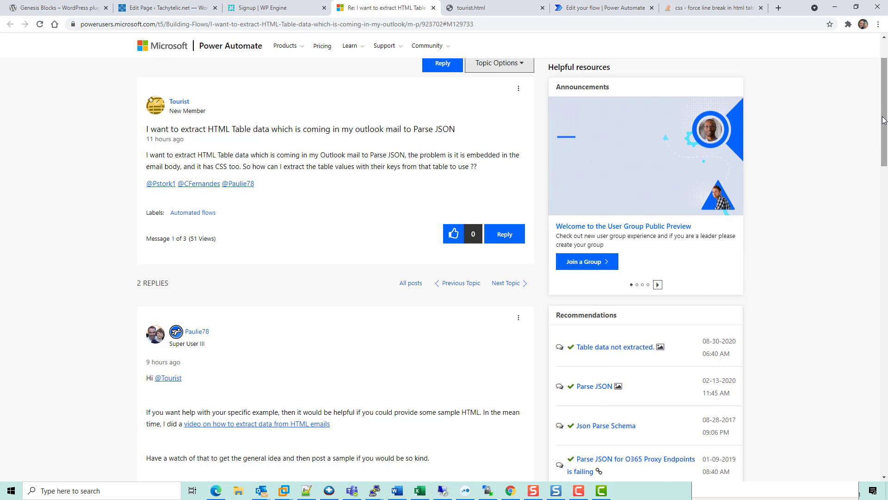
drag(884, 120, 358, 211)
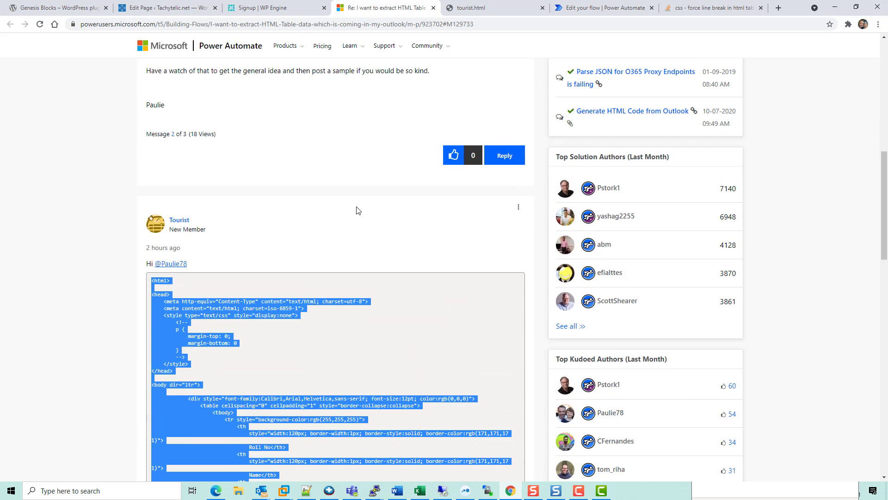
click(359, 211)
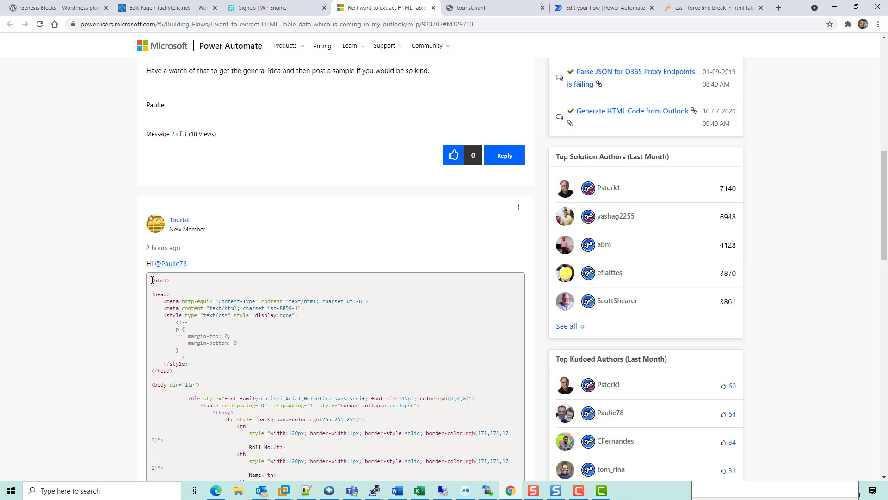
drag(152, 279, 222, 363)
right_click(199, 332)
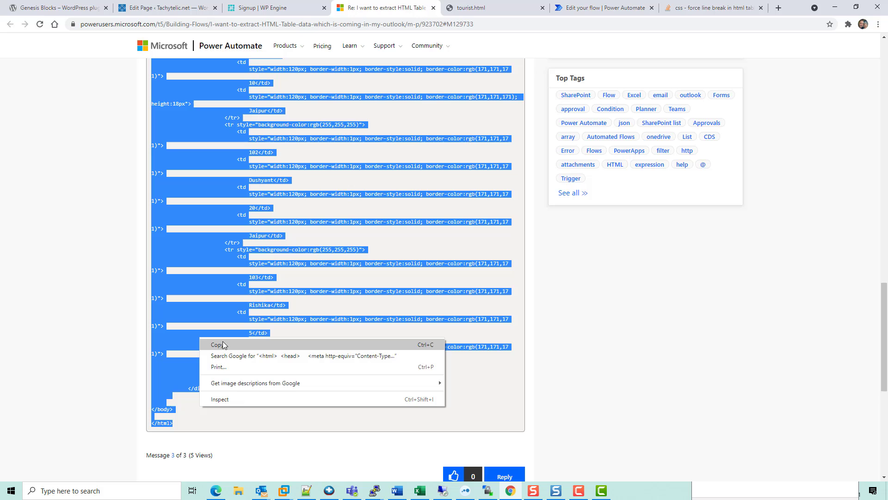
Copy the HTML code and add a Compose action under the manual trigger in the flow
click(231, 346)
click(597, 9)
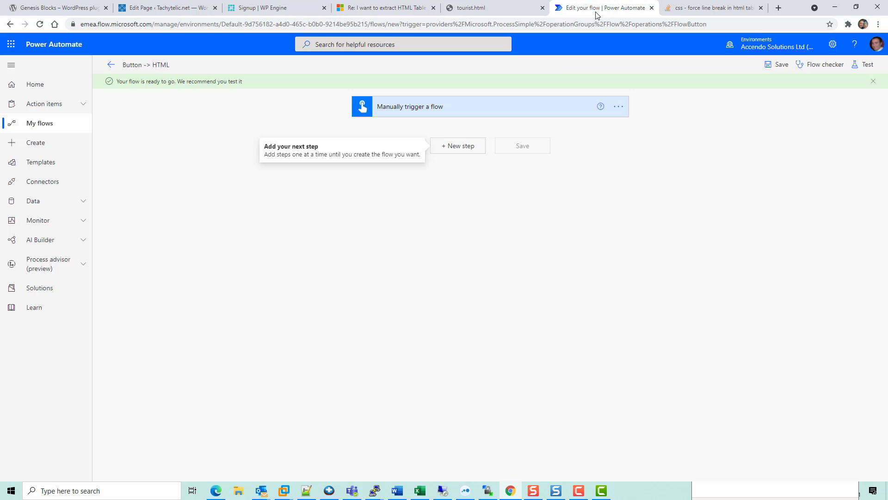
click(465, 146)
text(compose)
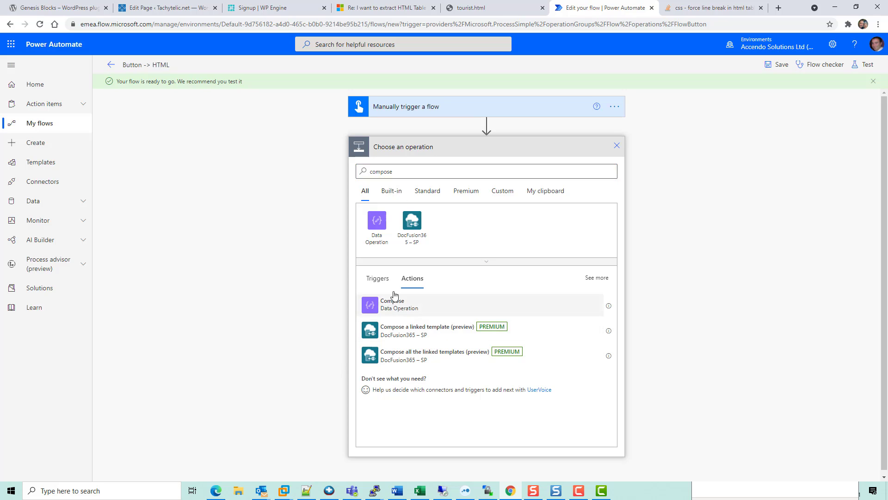
click(391, 303)
Rename the new Compose step to 'HTML'
click(619, 147)
click(657, 162)
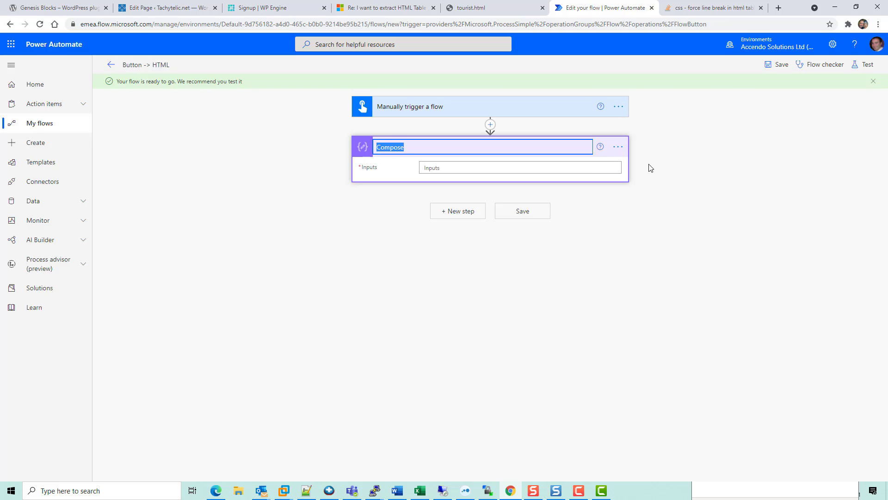
text(HTML)
key(Return)
Paste the copied HTML table markup into the HTML step's Inputs and collapse it
click(548, 170)
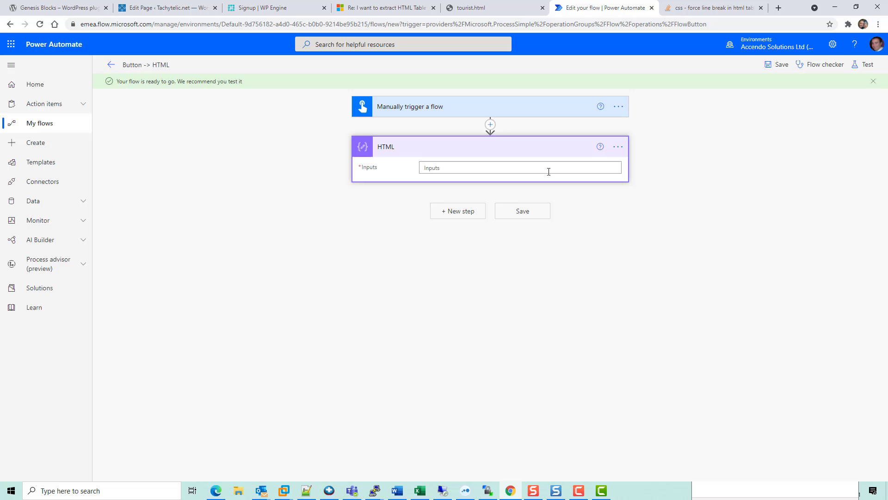
key(ctrl+v)
scroll(756, 258, up, 15)
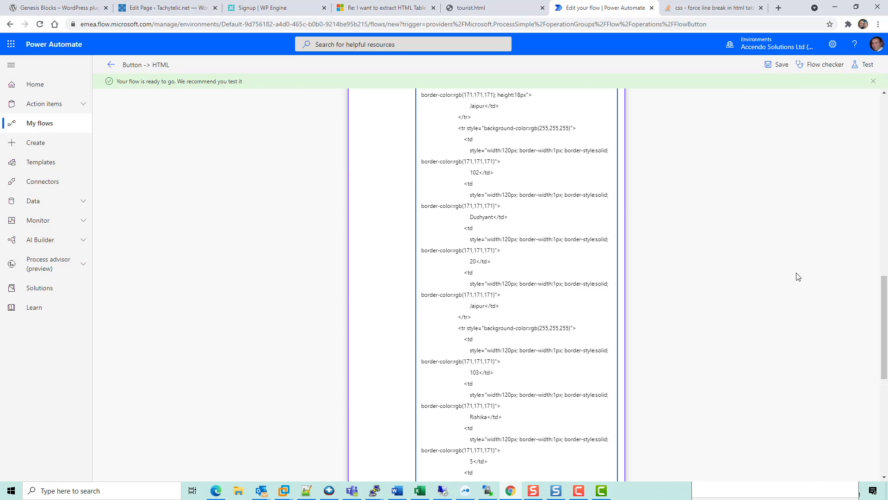
click(534, 147)
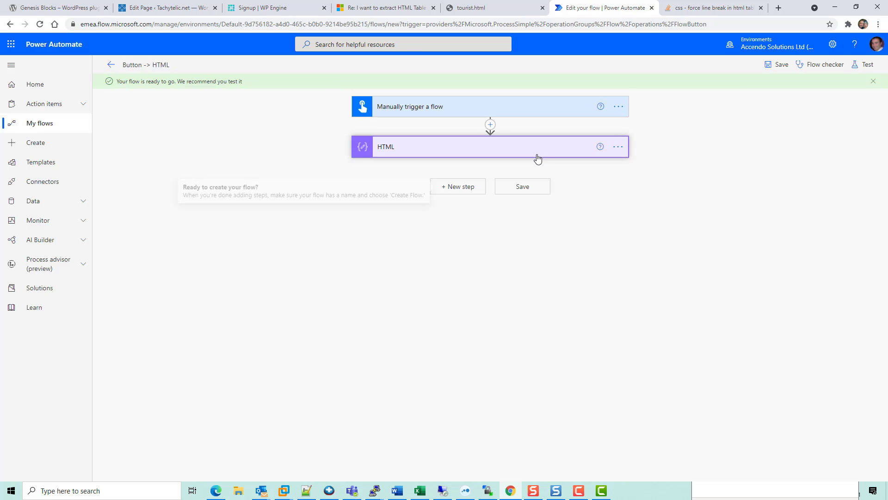
Add an Html to text action whose Content is the HTML step's Outputs
click(459, 187)
text(html to text)
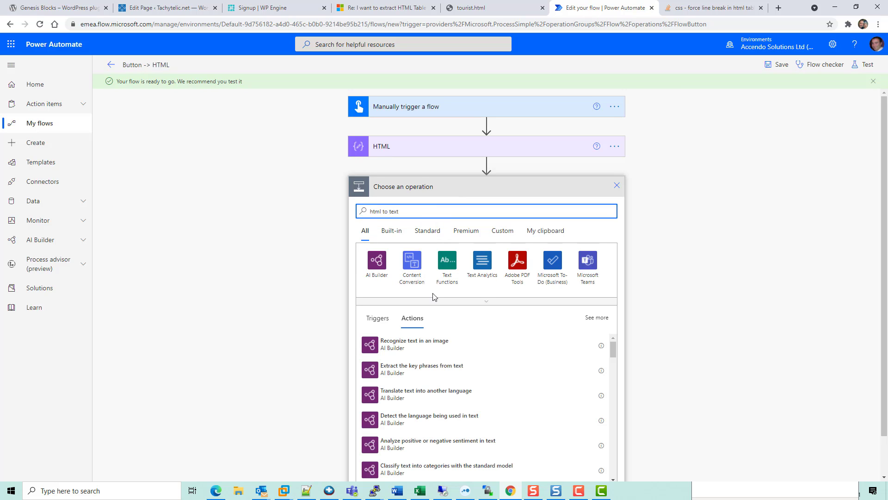
click(421, 273)
click(396, 258)
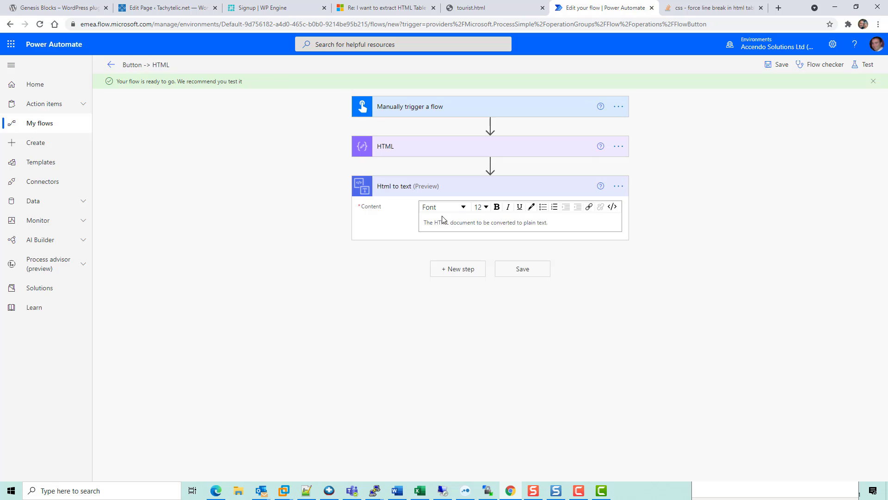
click(612, 206)
drag(416, 229, 258, 224)
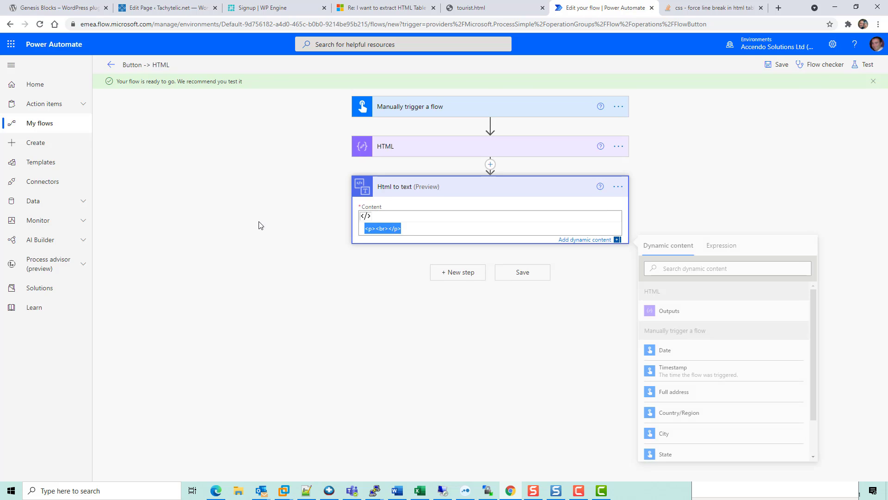
key(BackSpace)
click(681, 310)
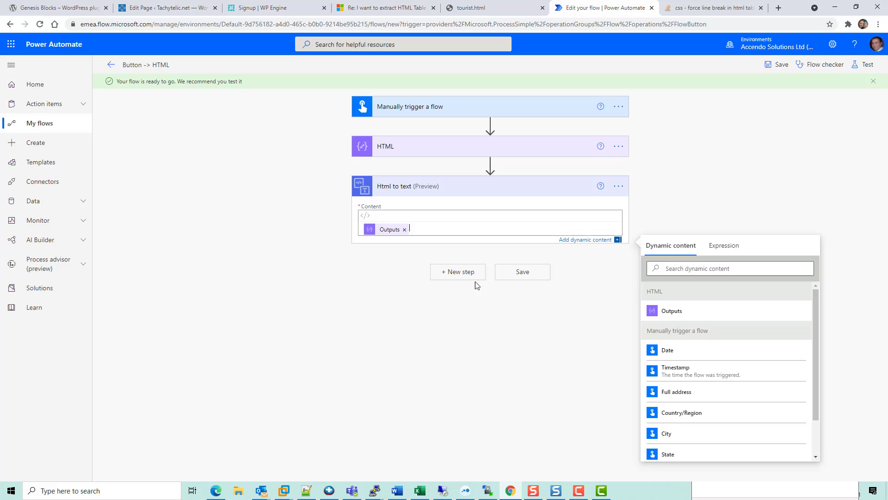
Save the flow and run a manually triggered test
click(511, 272)
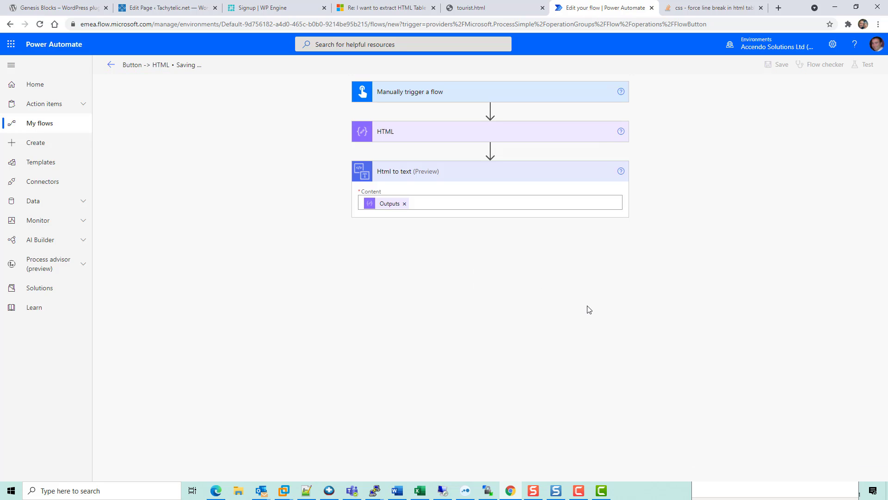
click(861, 66)
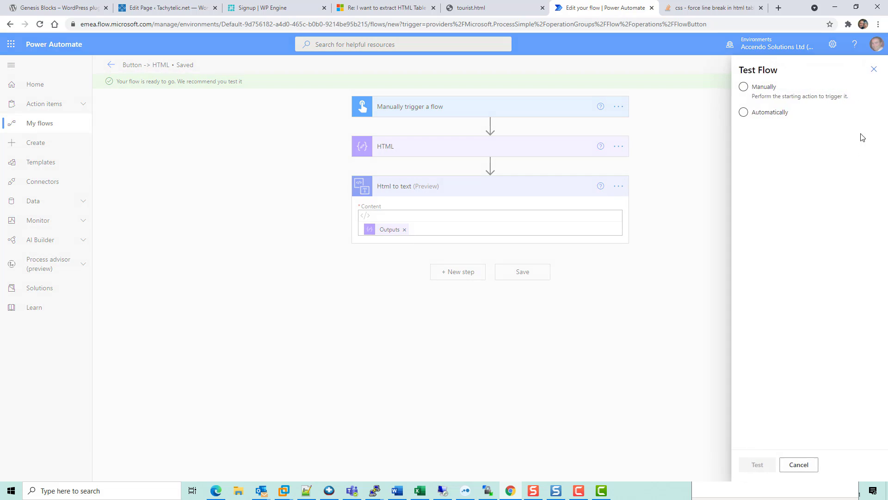
click(743, 113)
click(754, 90)
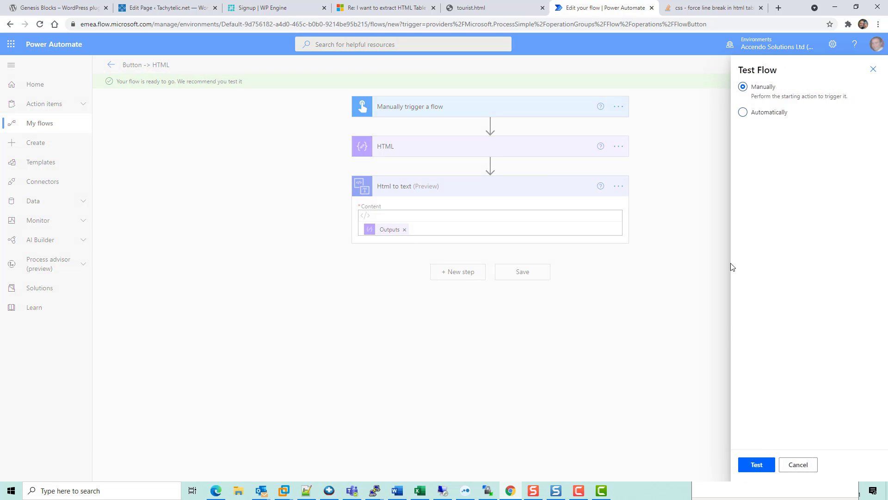
click(749, 464)
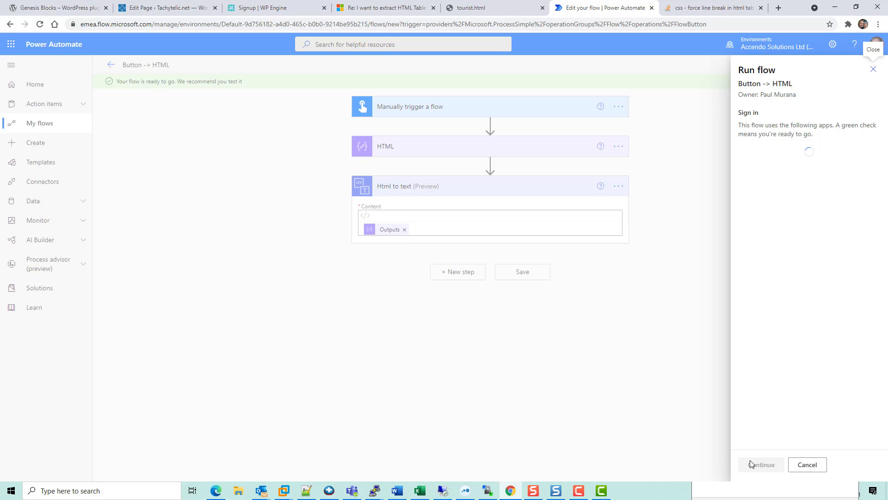
click(751, 462)
click(751, 463)
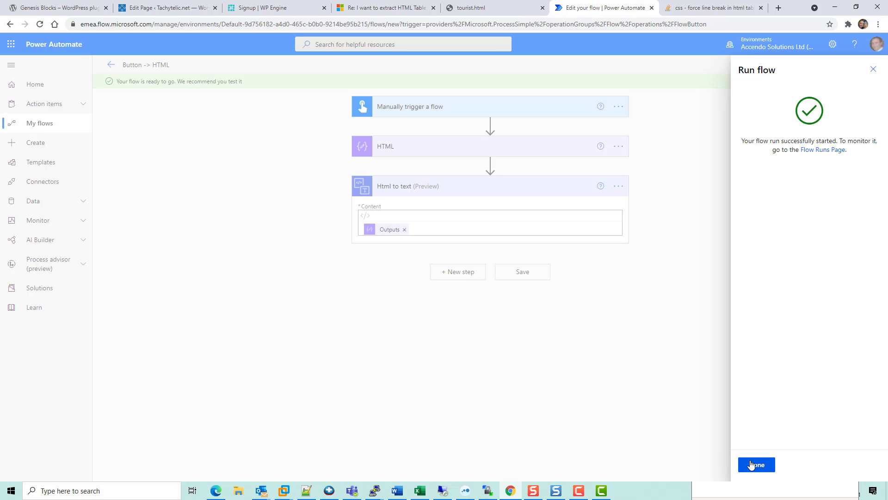
Expand the Html to text run results and examine the one-line plain text, highlighting Roll No and City
click(751, 464)
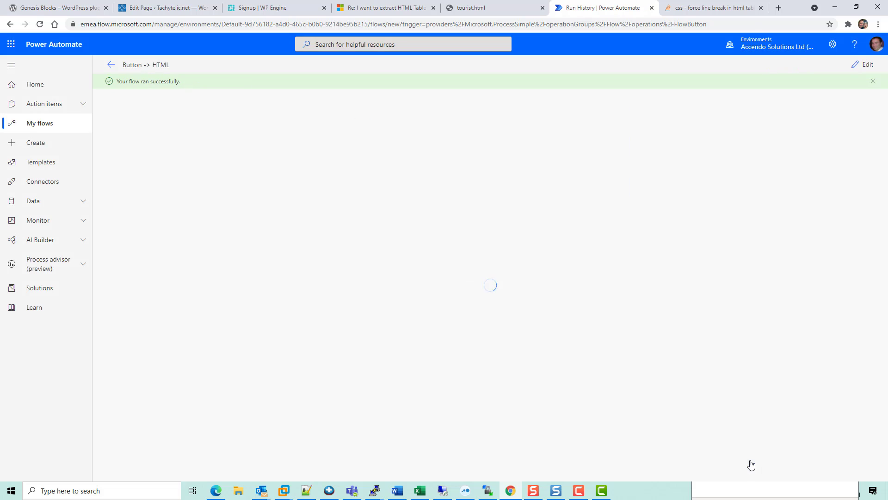
click(529, 207)
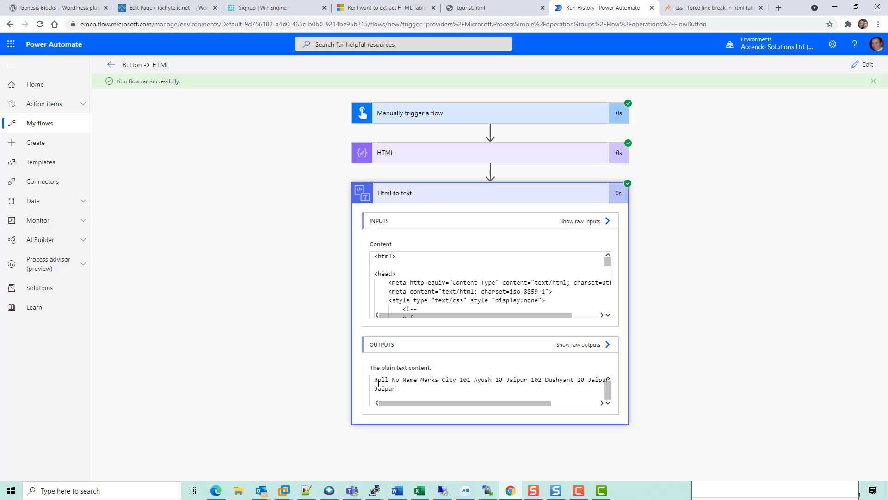
mouse_move(395, 380)
mouse_down()
mouse_move(625, 384)
mouse_move(366, 400)
mouse_move(398, 389)
mouse_up()
click(408, 388)
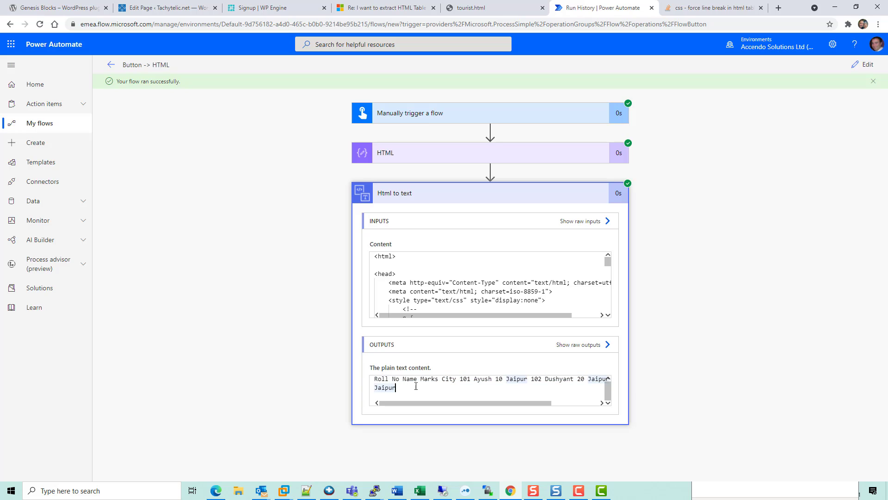
key(ctrl+a)
click(376, 380)
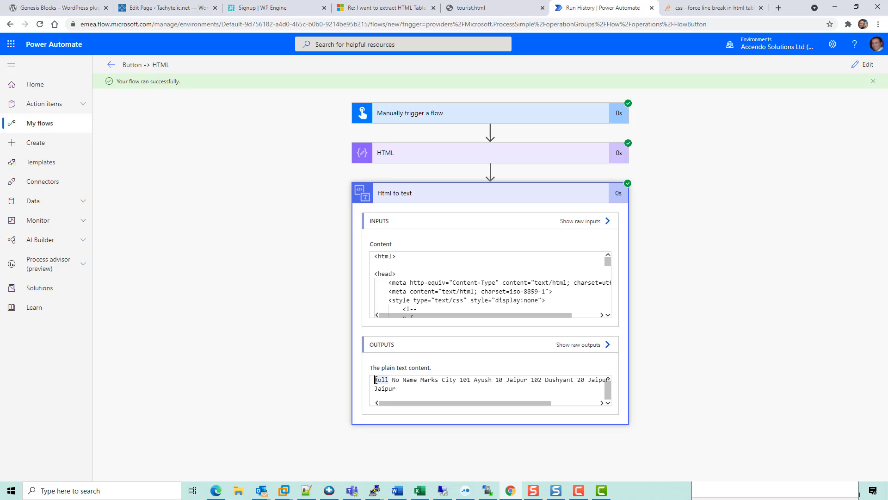
drag(376, 379, 490, 386)
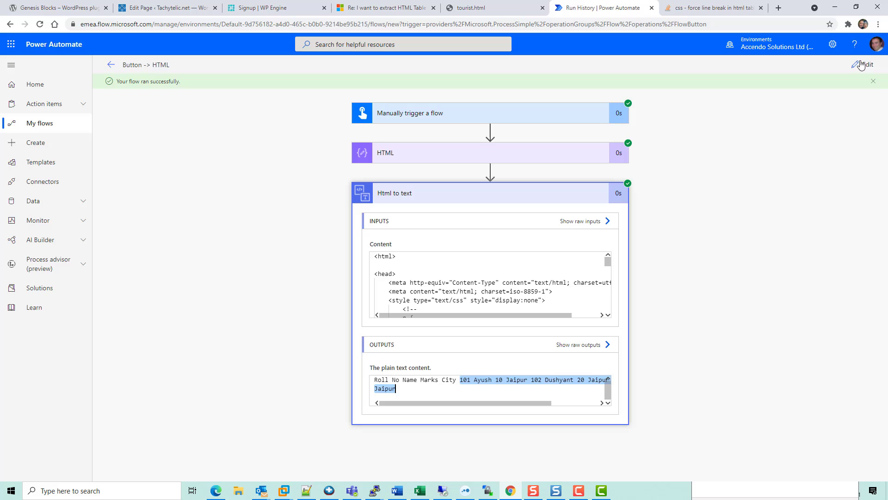
double_click(448, 380)
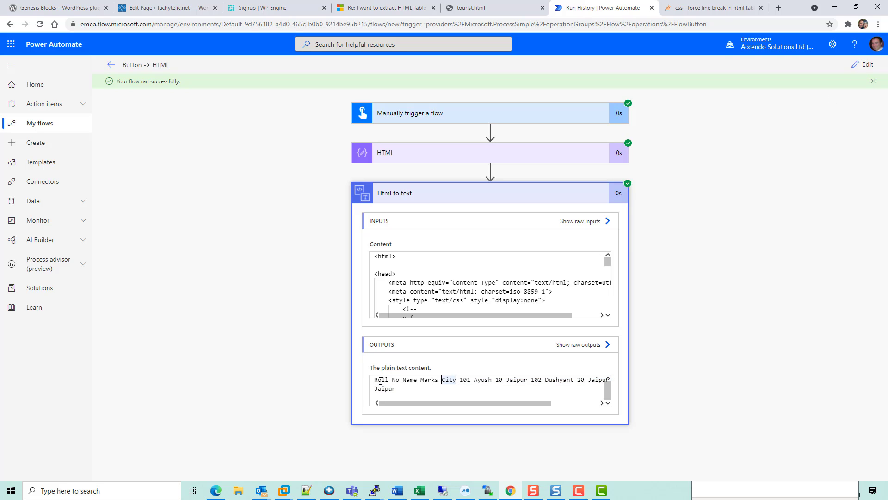
mouse_move(375, 382)
mouse_down()
mouse_move(401, 380)
mouse_move(366, 384)
mouse_move(393, 380)
mouse_up()
Insert a new Compose action between the HTML and Html to text steps
click(862, 65)
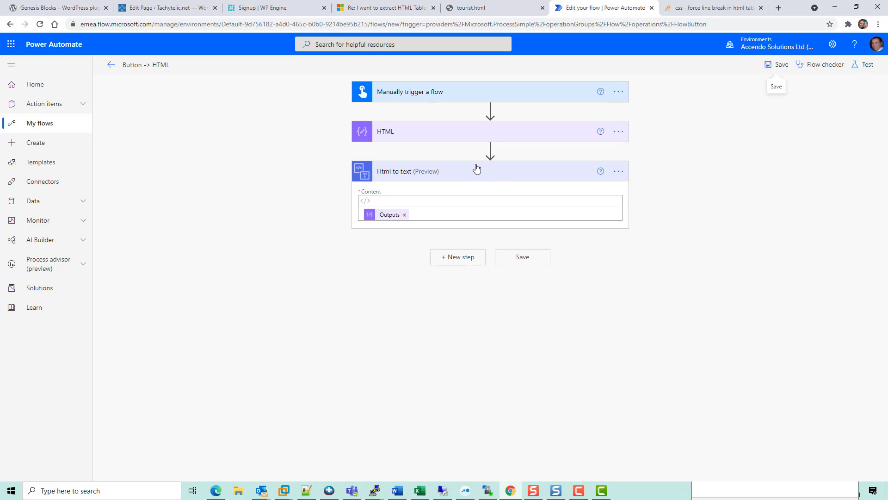
click(492, 152)
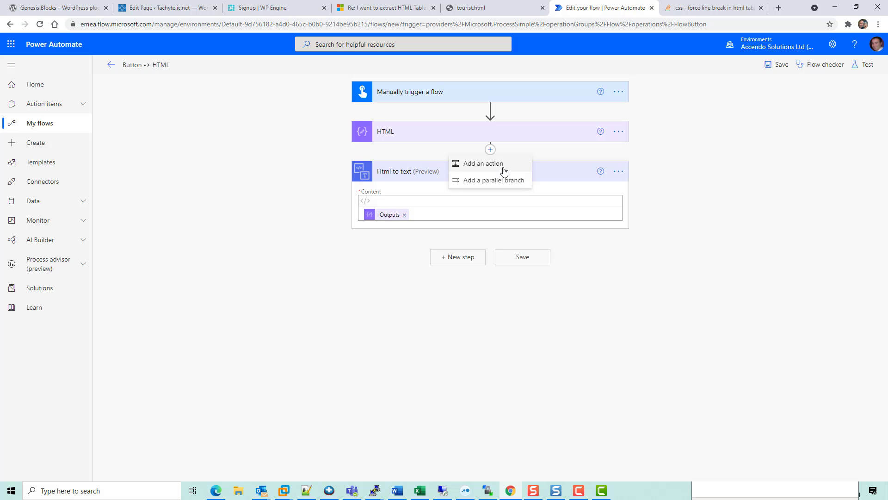
click(503, 169)
text(compose)
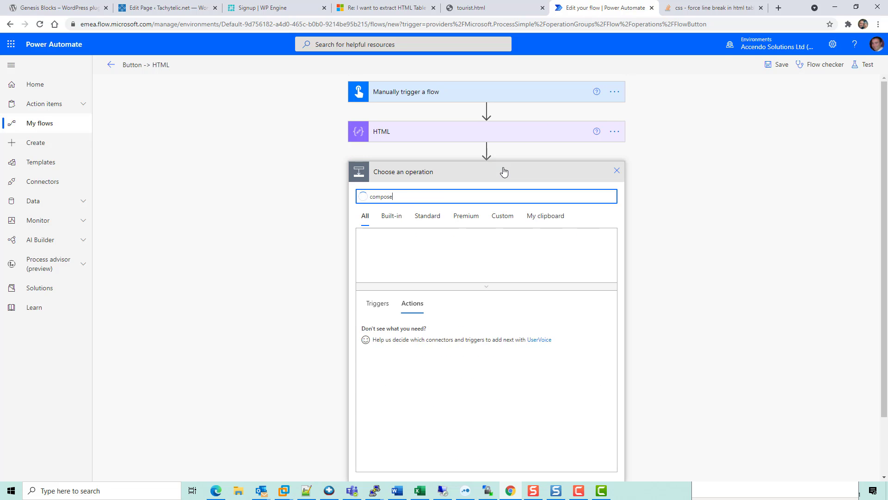
click(397, 324)
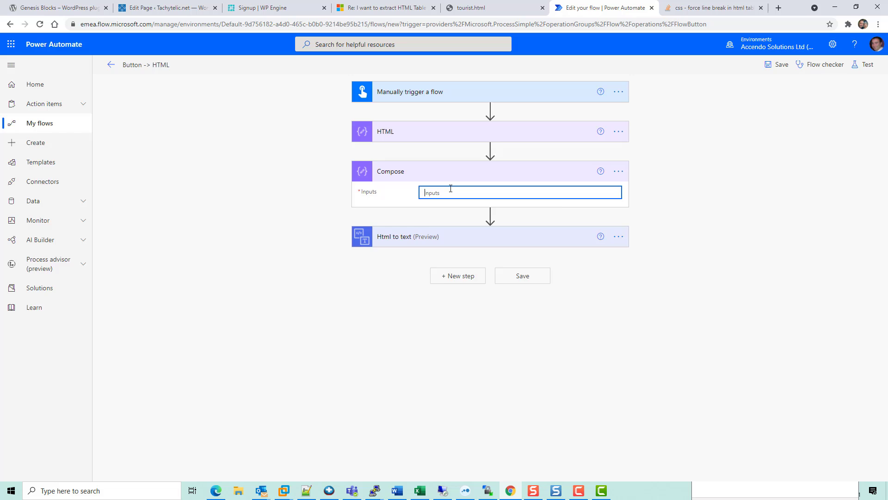
Set its Inputs to the expression replace(outputs('HTML'), '</td>', '^</td>')
click(725, 196)
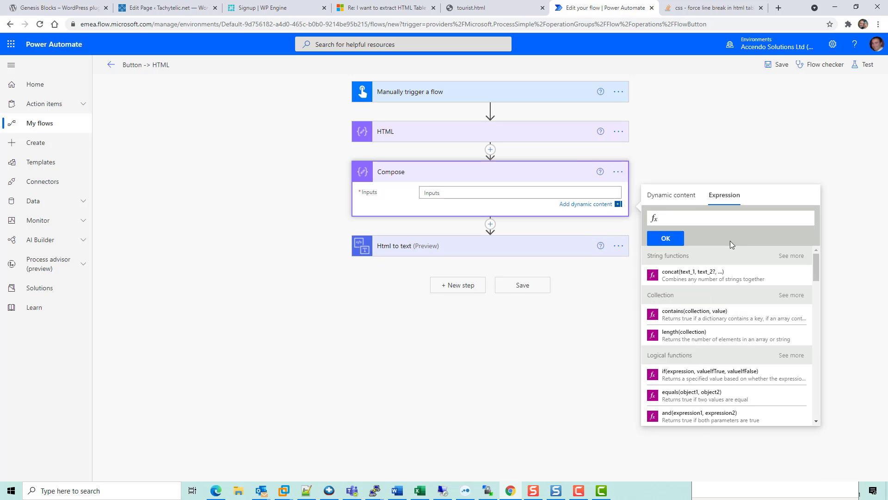
text(replace()
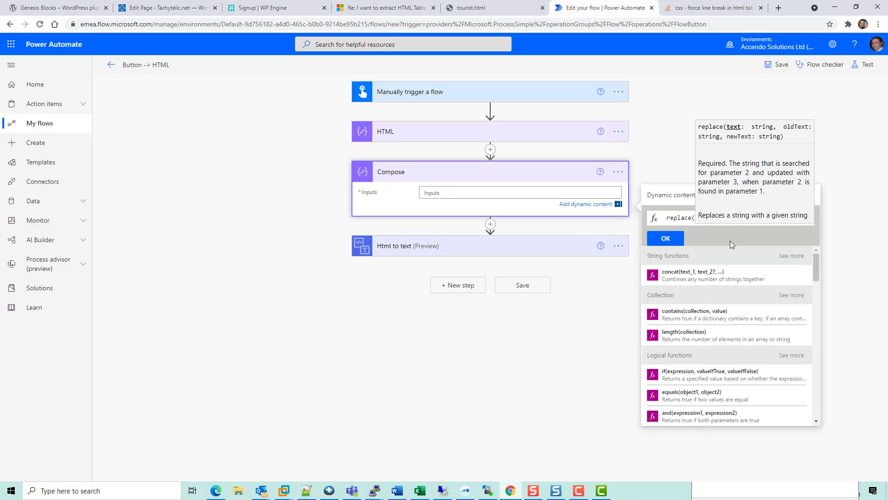
click(682, 195)
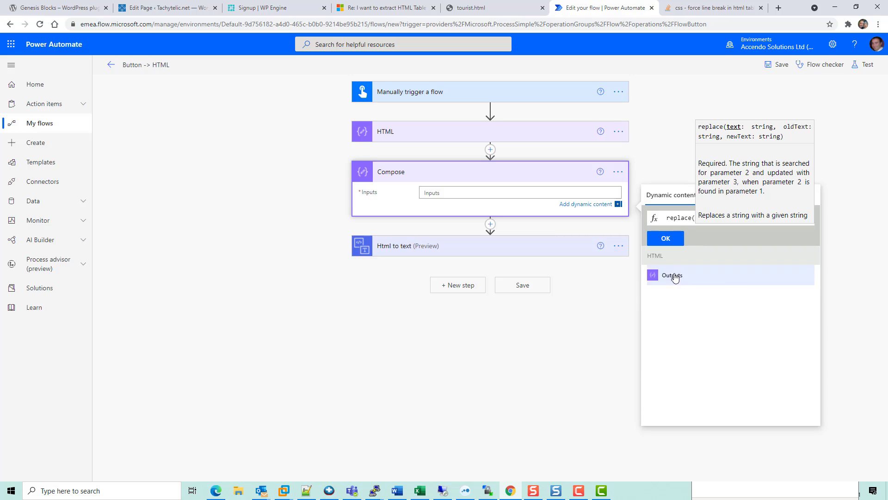
click(675, 277)
text(, )
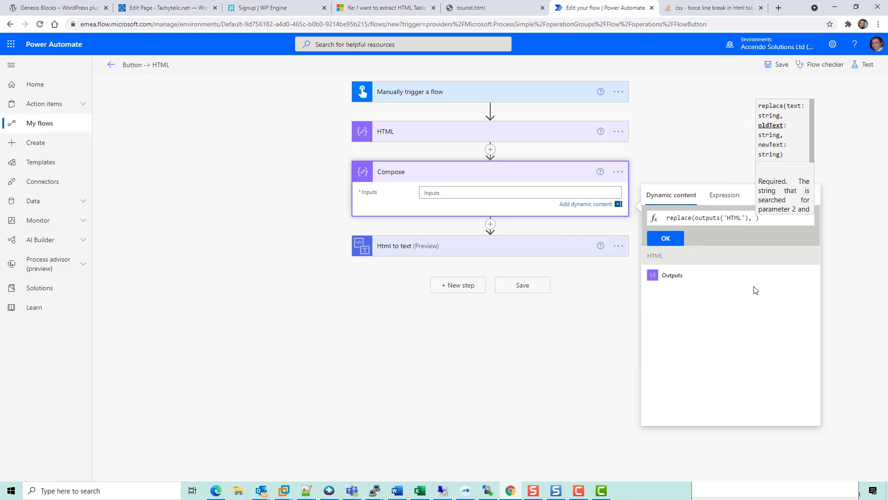
text('</)
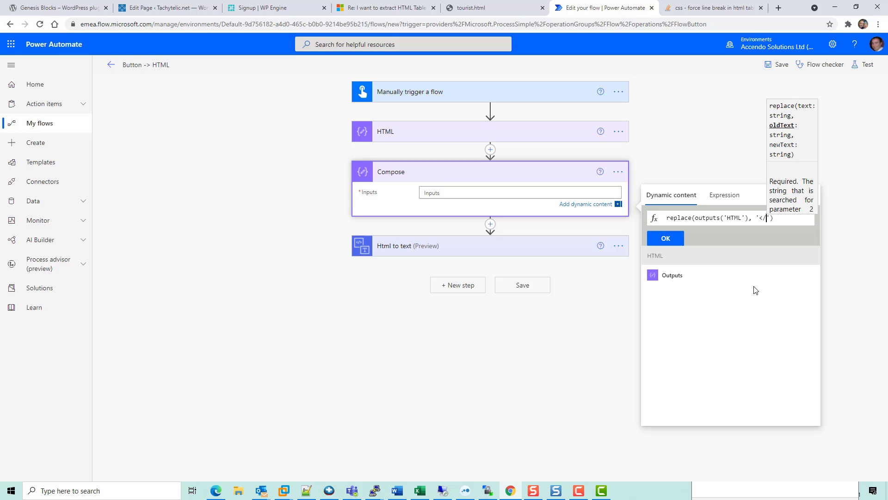
text(td>', )
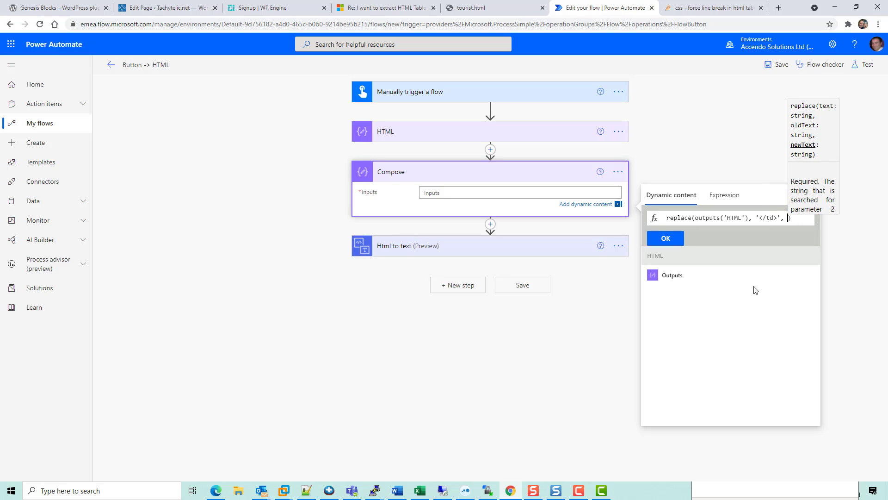
text('')
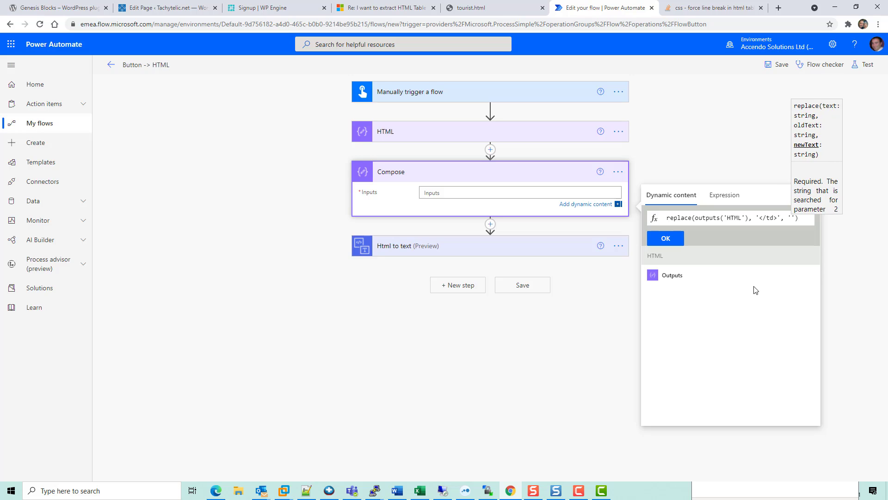
text(^)
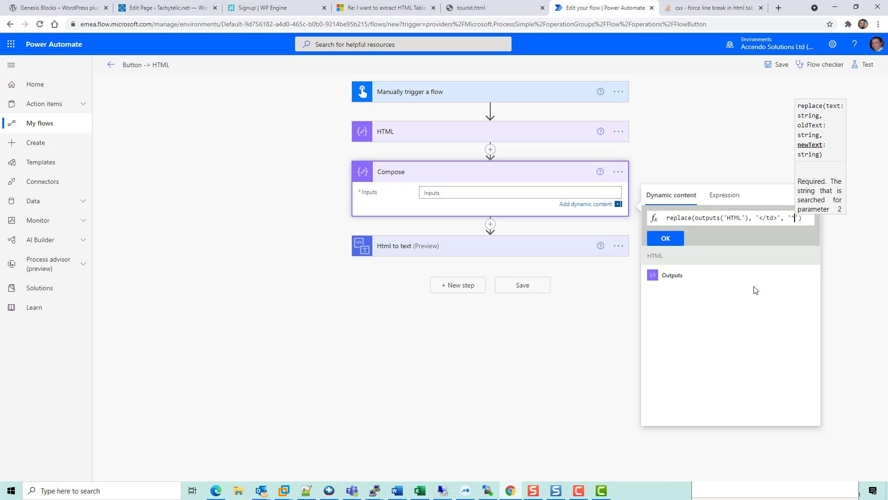
text(</)
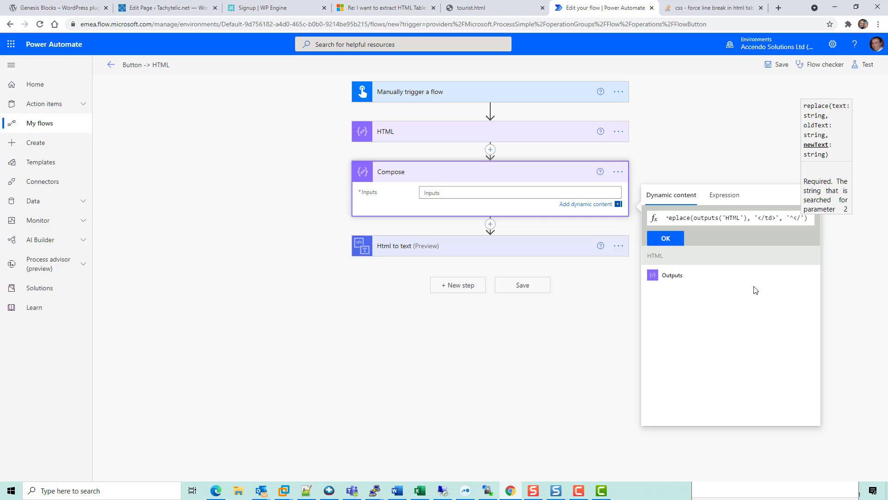
text(td>)
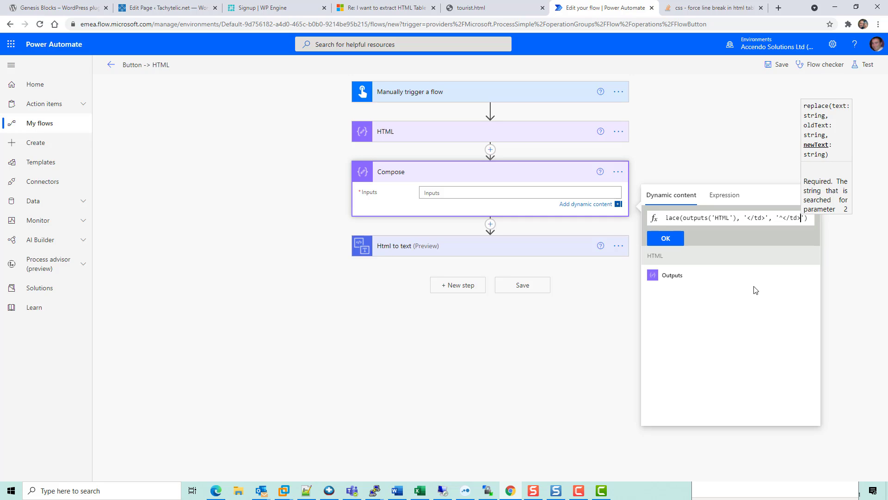
click(676, 239)
Remove the Outputs token from Html to text's Content and rename the replace Compose to HTMLDelimited
click(492, 250)
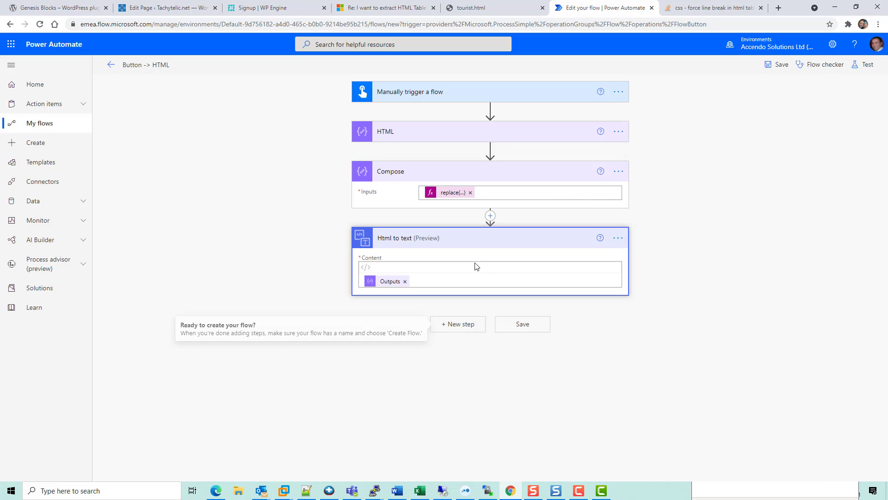
click(405, 281)
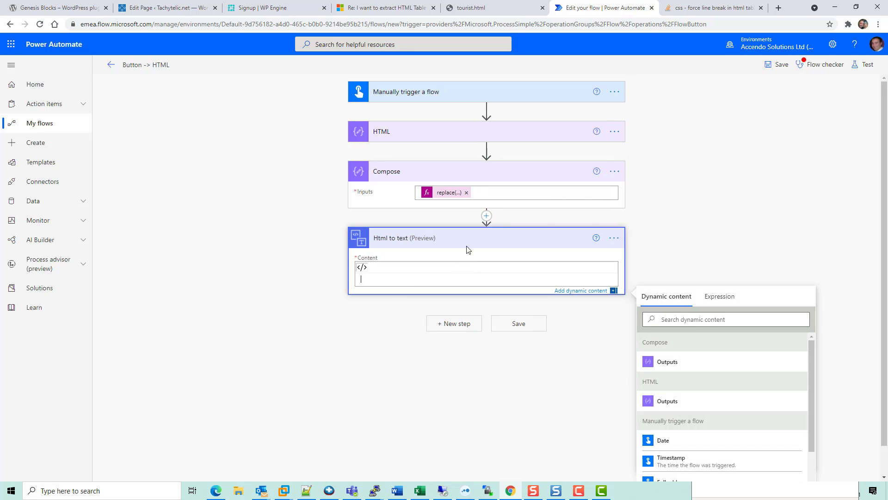
click(614, 171)
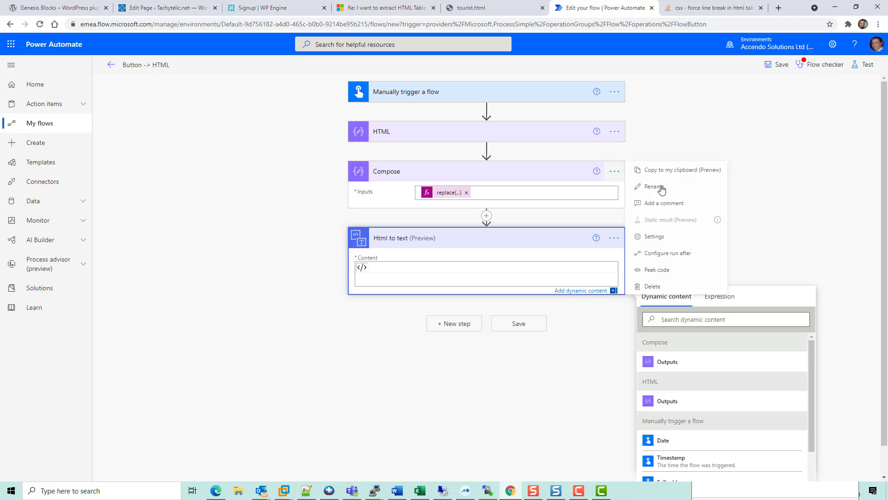
click(666, 189)
text(HTMLDeli)
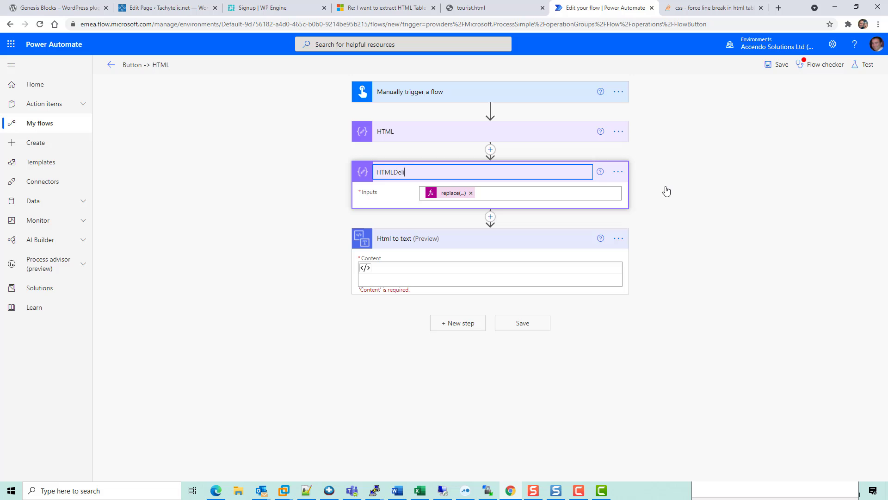
text(d)
key(Return)
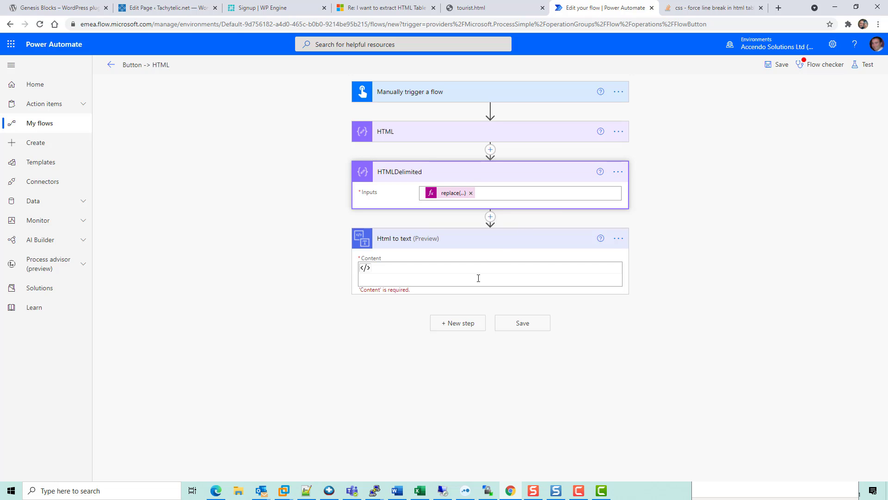
Set Html to text's Content to HTMLDelimited's Outputs, save, and run a test
click(479, 278)
click(668, 362)
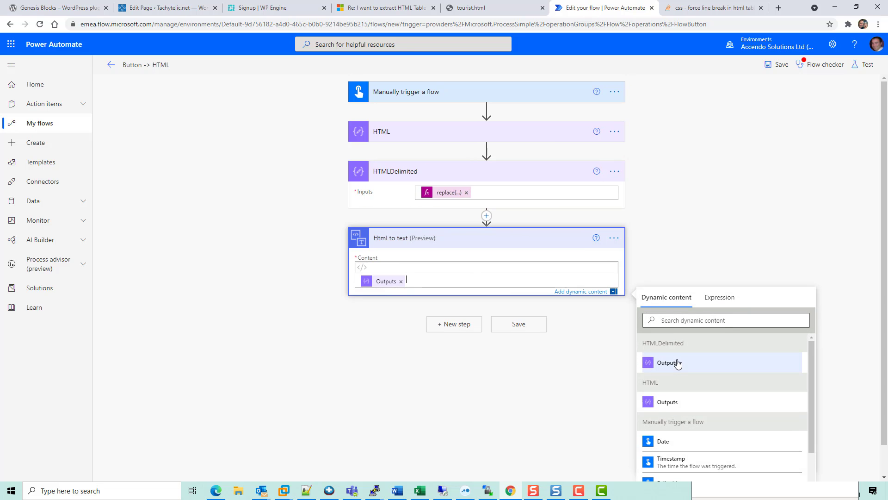
click(519, 326)
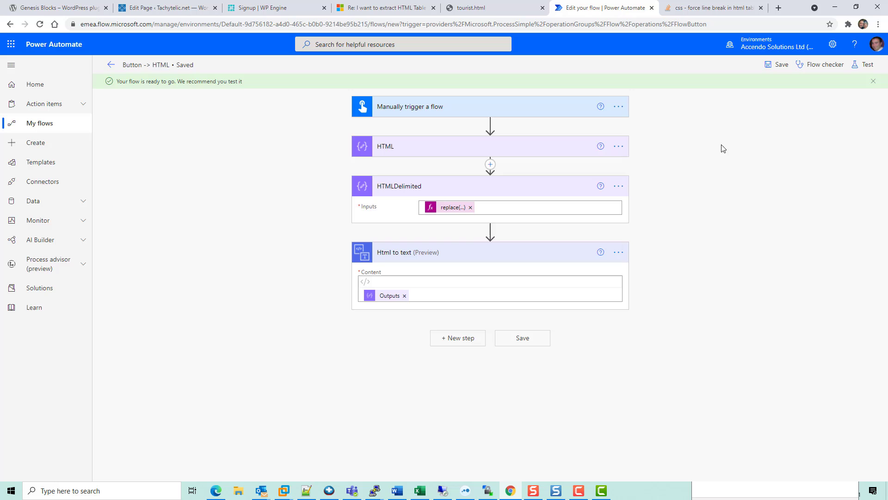
click(863, 64)
click(755, 465)
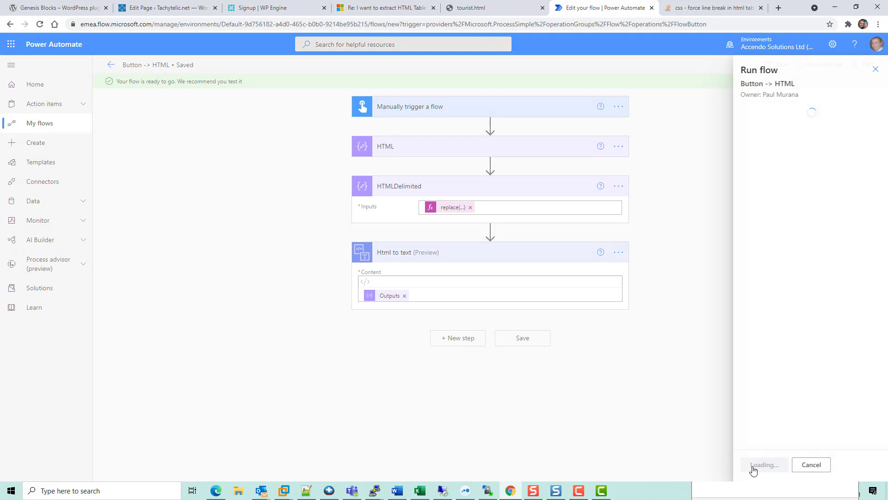
click(754, 466)
click(756, 465)
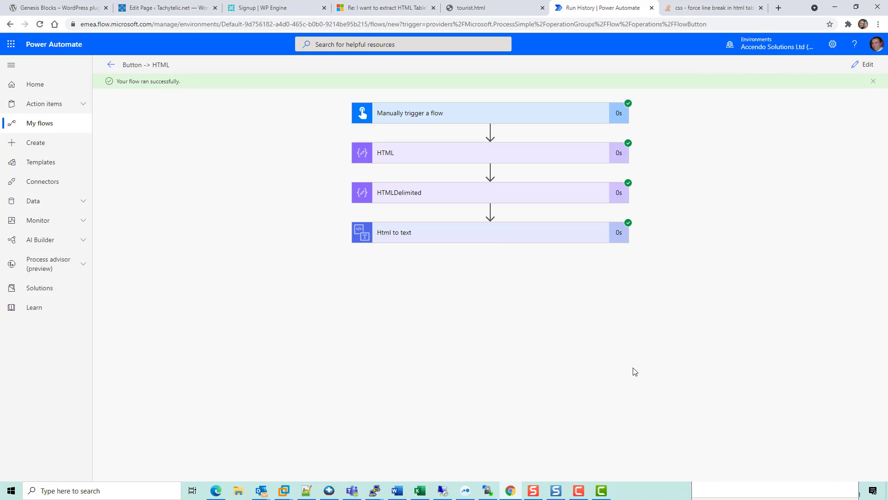
Inspect the Html to text output, now showing ^-delimited values like 101^ Ayush^ 10^ Jaipur^
click(499, 235)
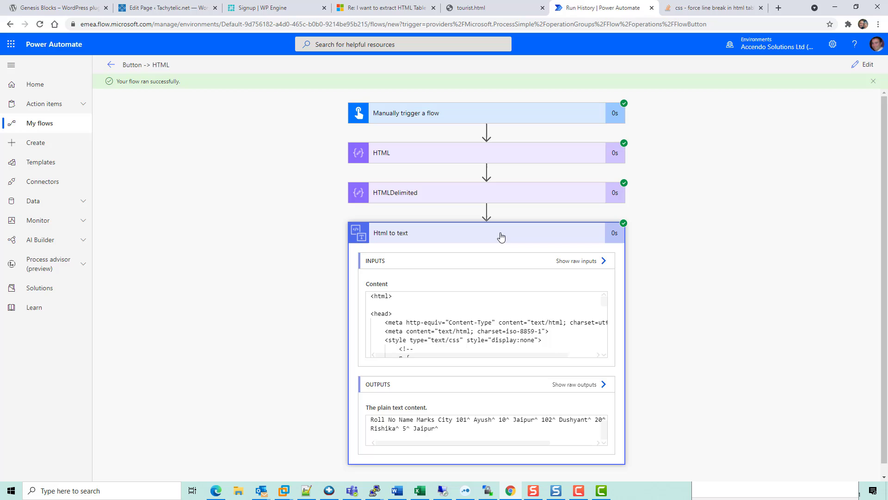
click(469, 420)
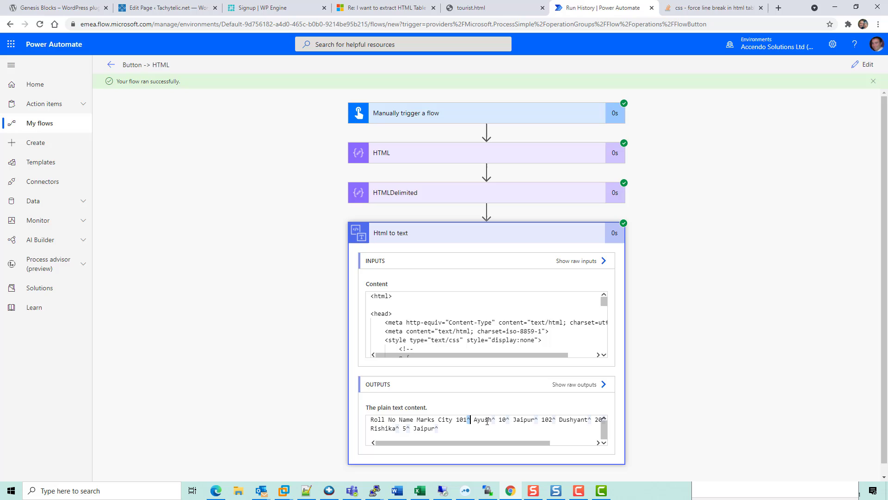
key(Right)
key(Right)
key(Right)
key(Right)
key(Right)
key(Right)
key(Right)
key(Right)
key(Right)
key(Right)
key(Right)
key(Right)
key(Right)
key(Right)
key(Right)
key(Right)
key(Right)
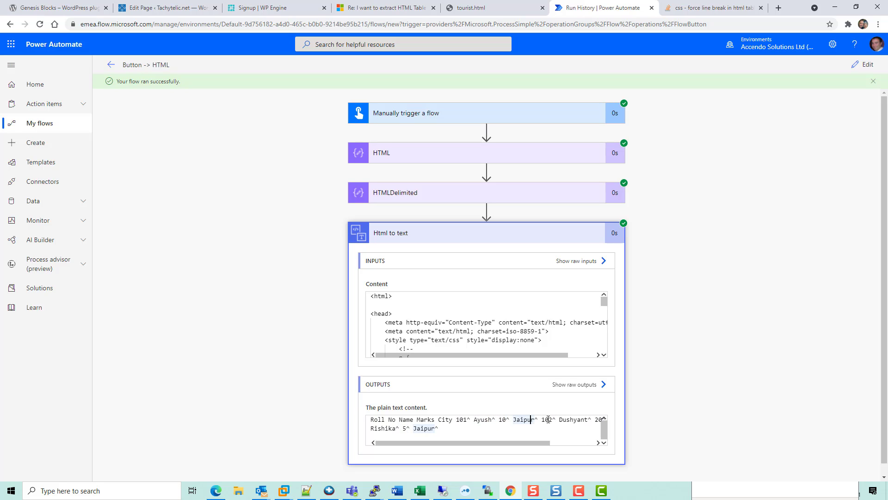
key(Right)
key(Right)
key(Right)
key(Right)
key(Right)
key(Right)
key(Right)
key(Right)
key(Right)
key(Right)
key(Right)
key(Right)
key(Right)
key(Right)
drag(533, 442, 499, 444)
click(435, 425)
mouse_move(374, 419)
mouse_down()
mouse_move(615, 422)
mouse_move(506, 419)
mouse_move(368, 436)
mouse_up()
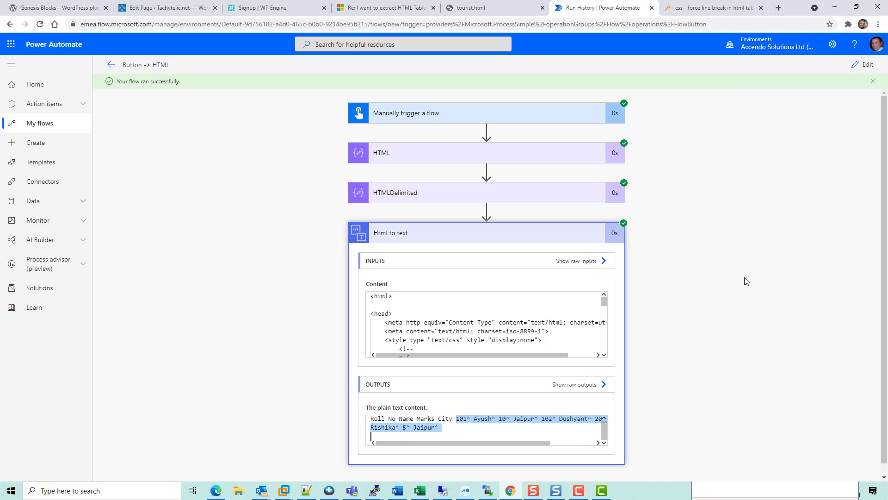
click(466, 424)
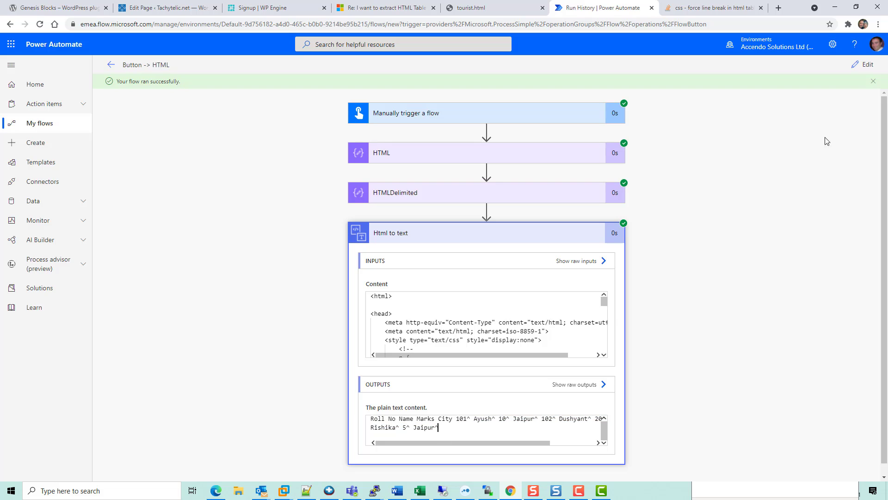
Open the HTMLDelimited expression and wrap it in an outer replace( call
click(862, 65)
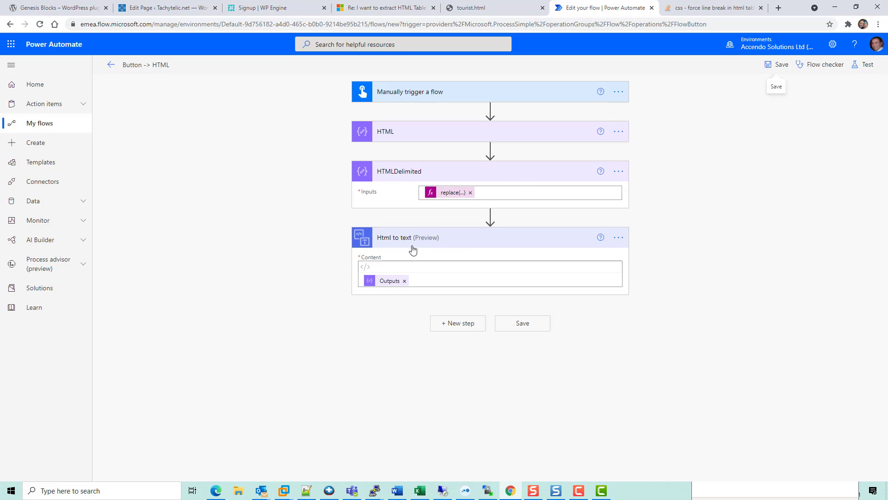
click(452, 192)
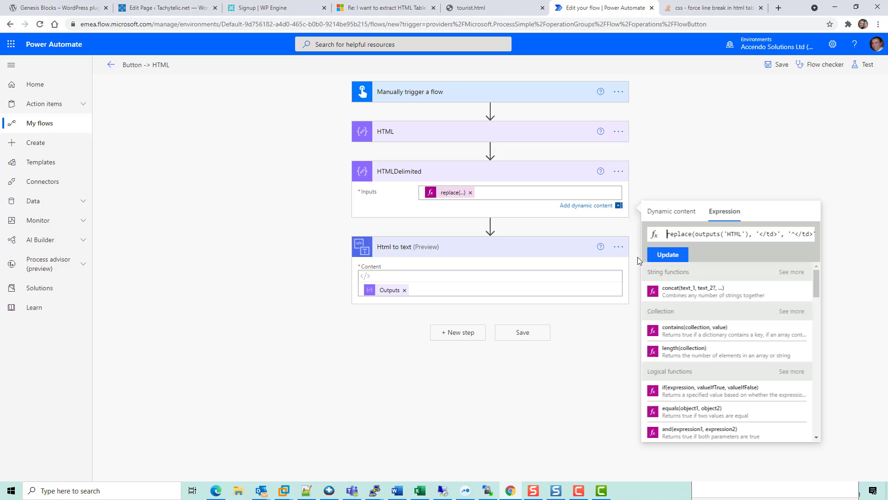
text(rel;)
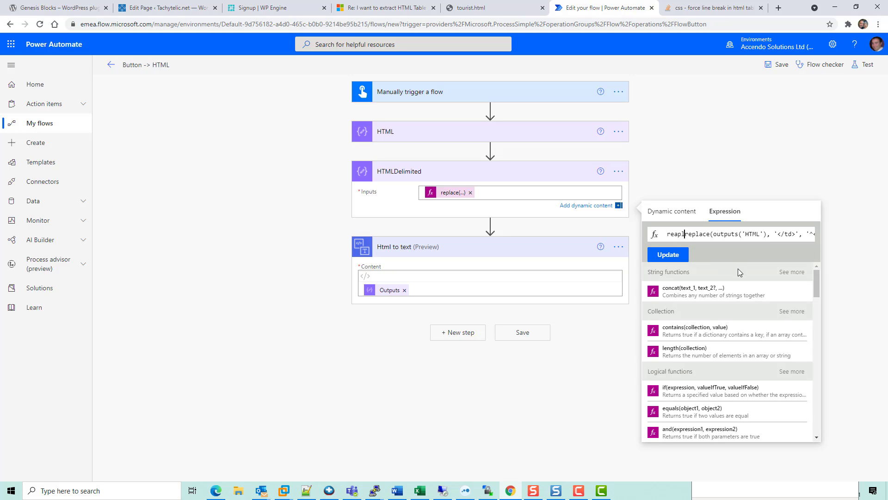
key(BackSpace)
key(BackSpace)
text(place()
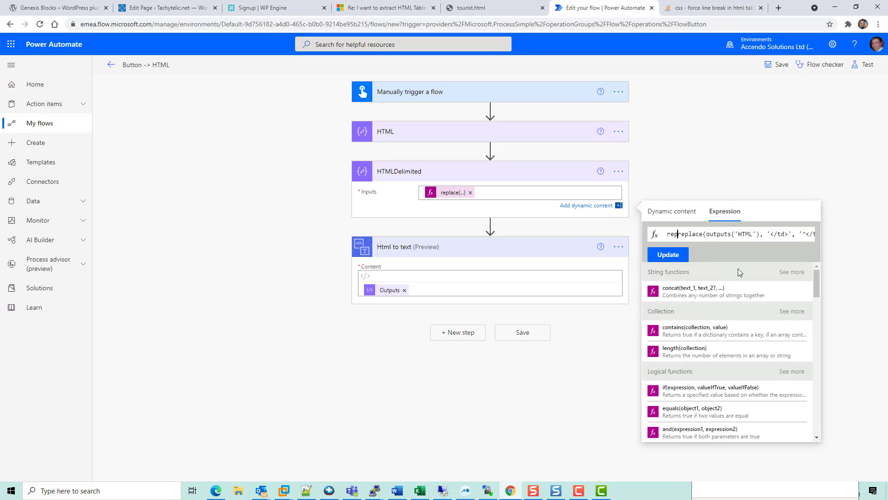
Finish the outer replace so each '</tr>' becomes '|</tr>', and update the expression
key(End)
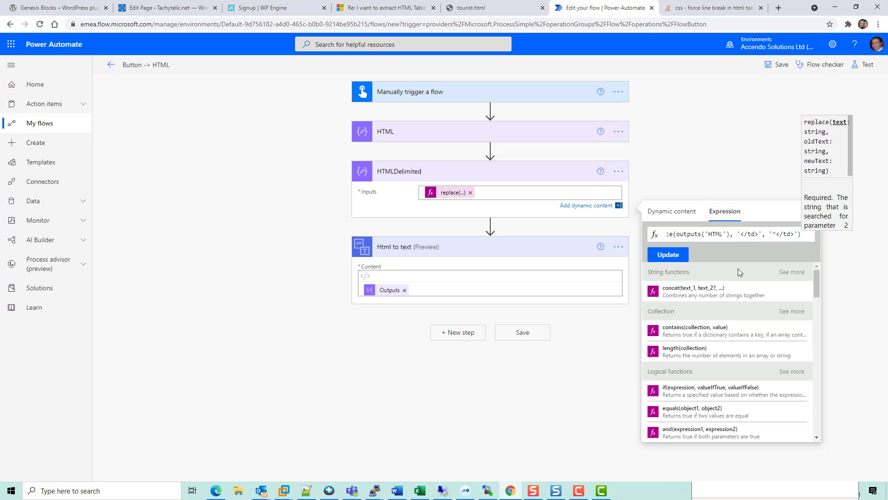
text(,)
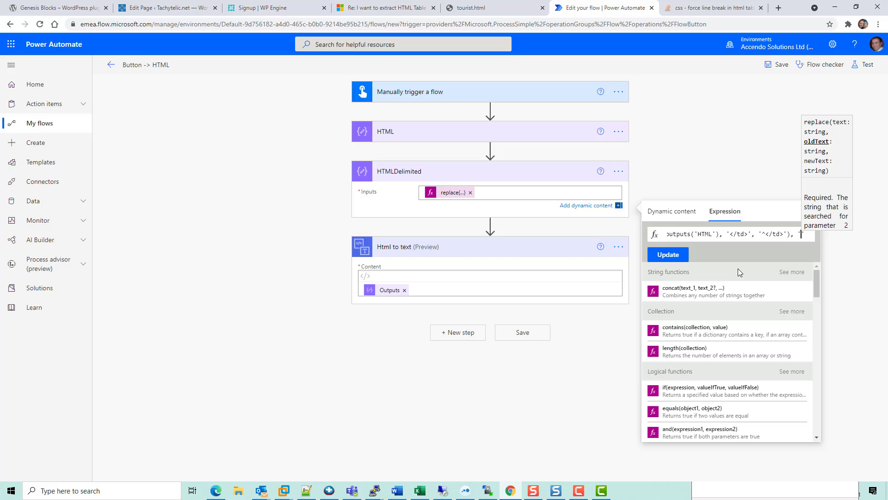
text(</td)
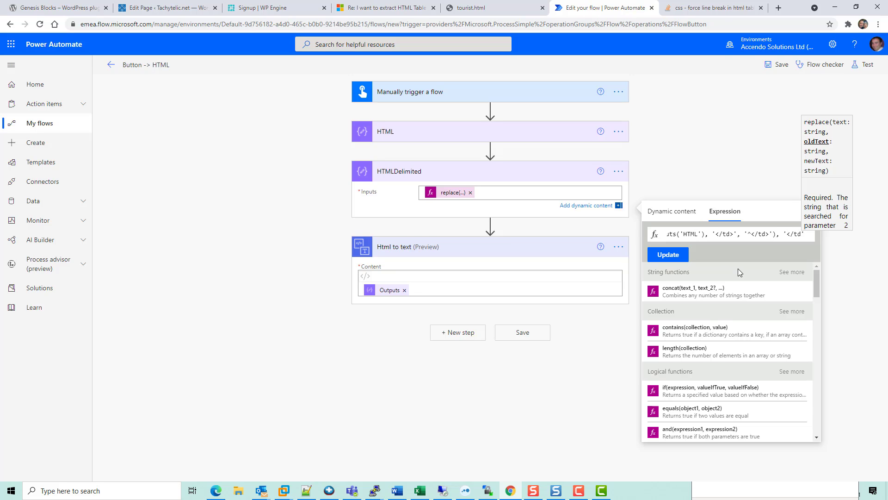
key(BackSpace)
text(r>', )
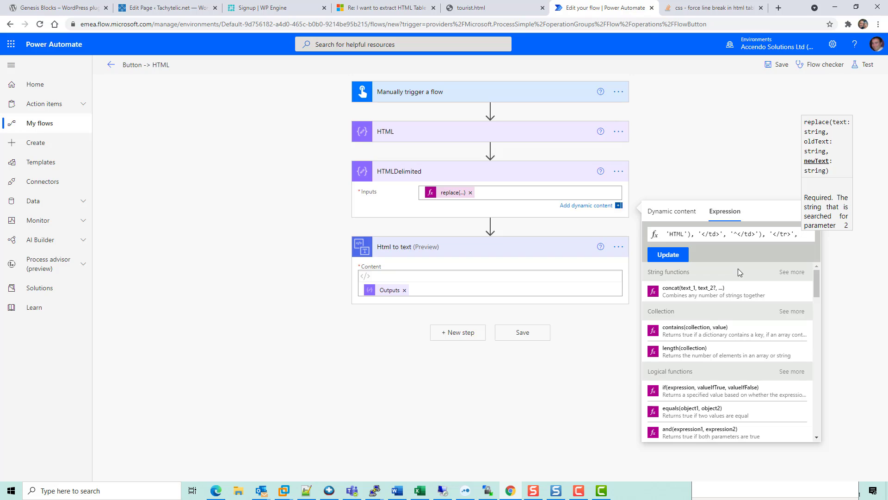
text(<)
key(BackSpace)
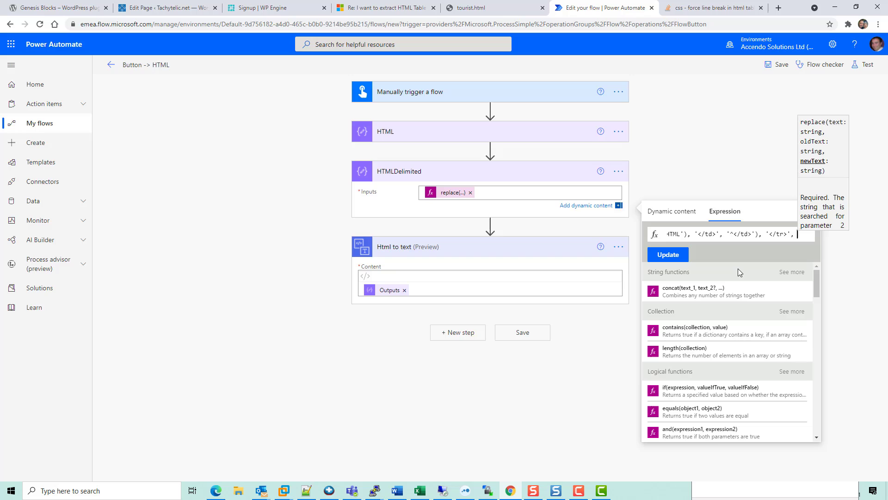
text('|)
text(</)
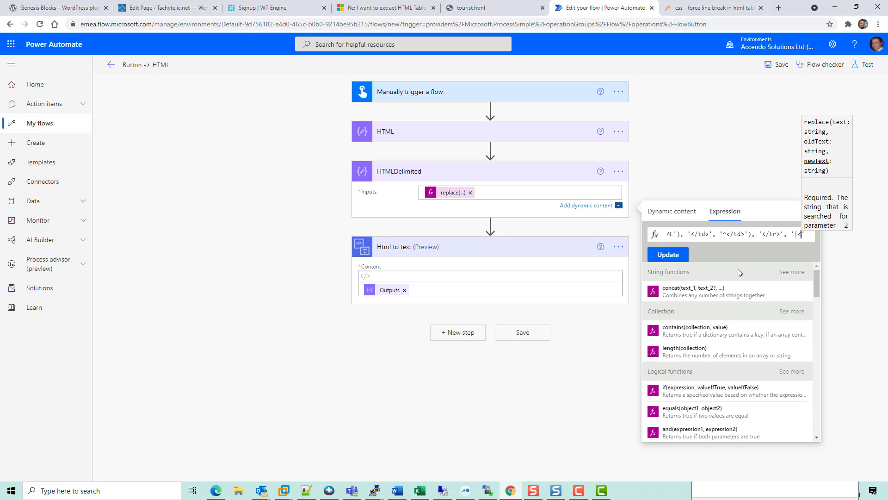
text(tr>)
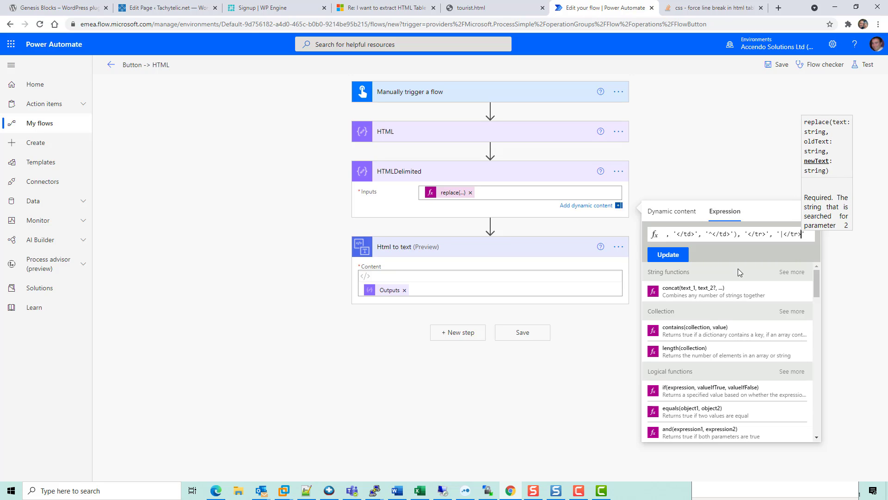
text('))
click(684, 257)
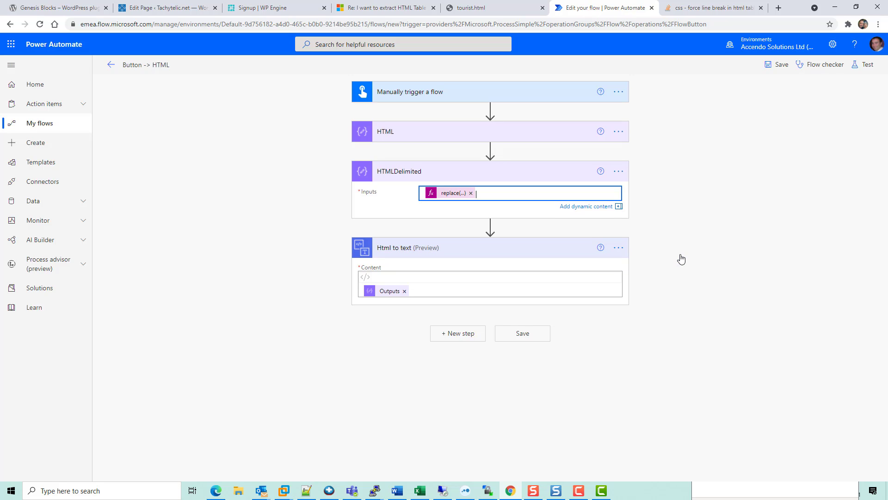
Save the flow and run another manual test
click(527, 333)
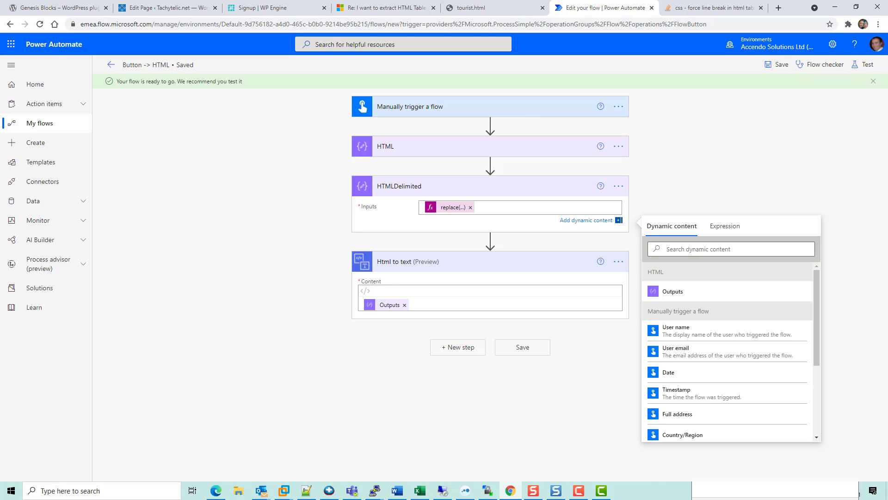
click(864, 65)
click(756, 465)
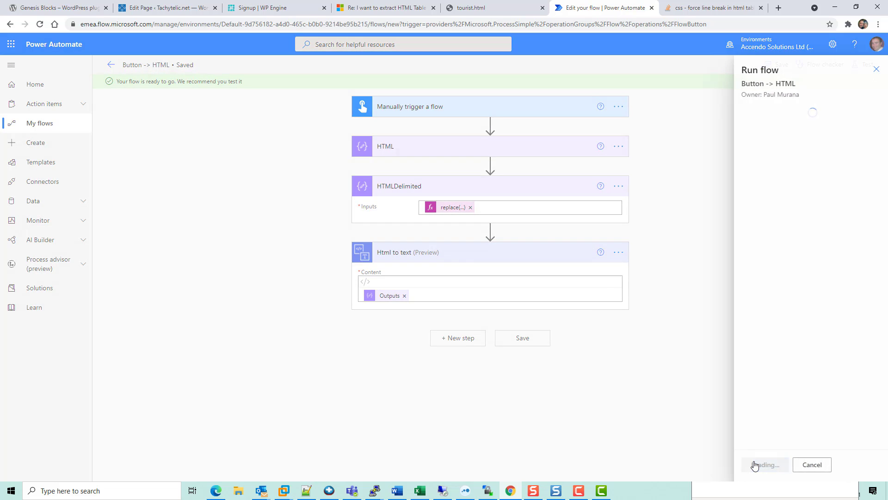
click(756, 464)
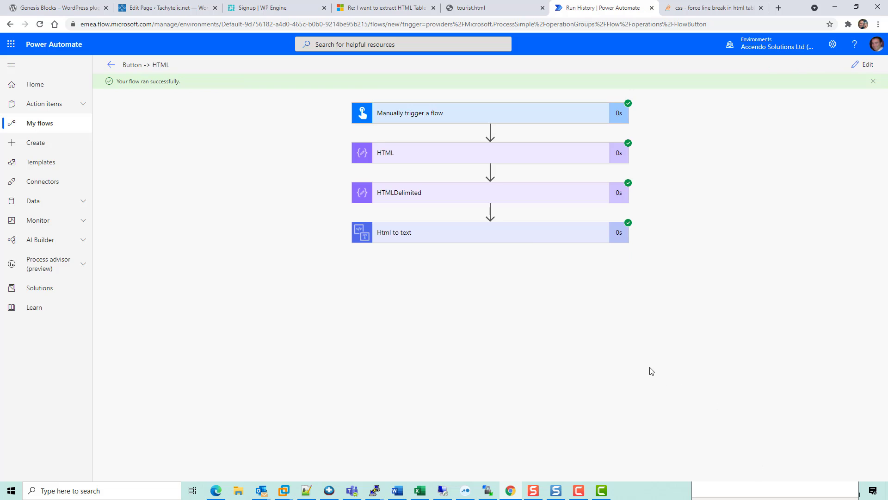
Check the Html to text output for ^ field and | row delimiters, e.g. 101^ Ayush^ 10^ Jaipur^ |
click(526, 241)
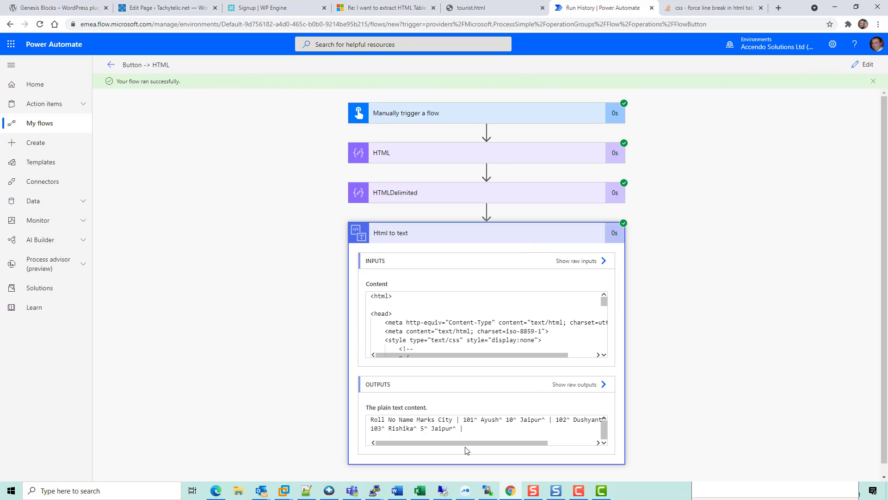
double_click(458, 420)
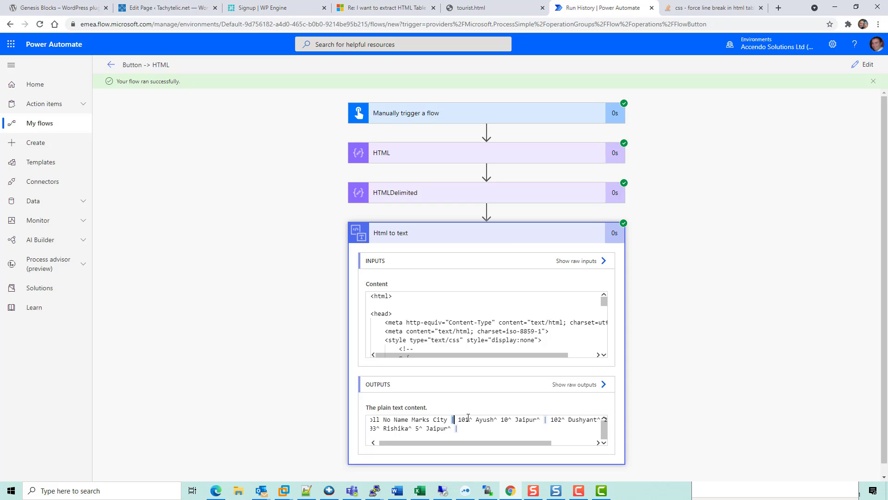
double_click(472, 419)
drag(475, 433, 301, 408)
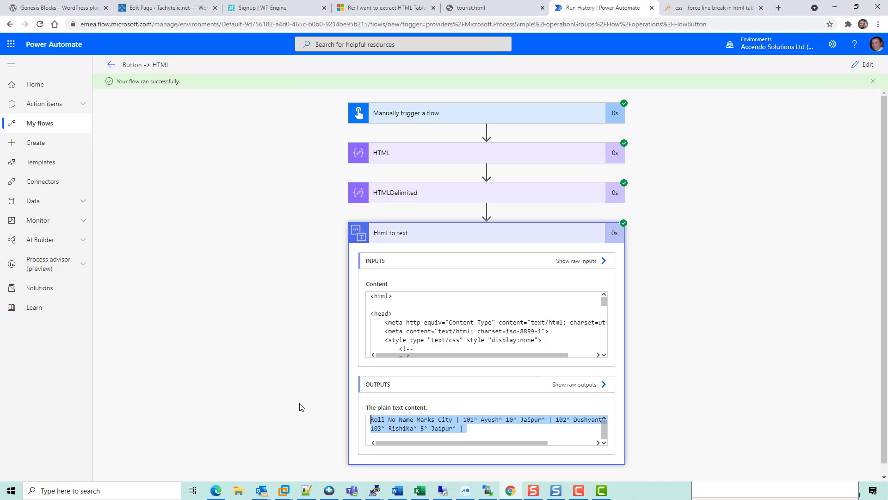
Add a Compose step after Html to text and name it Rows
click(864, 65)
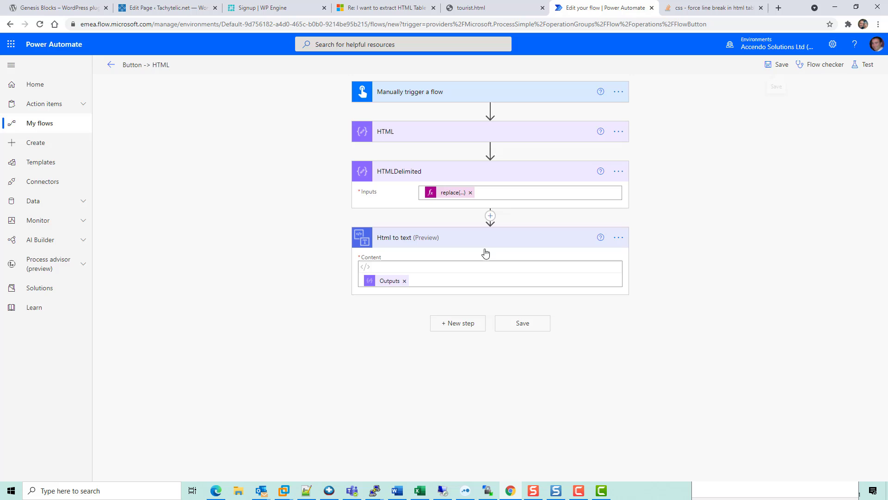
click(453, 323)
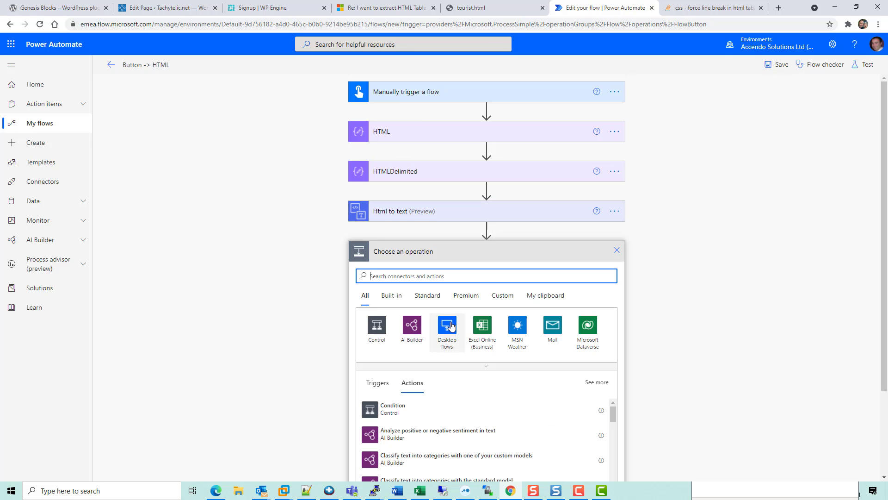
text(compose)
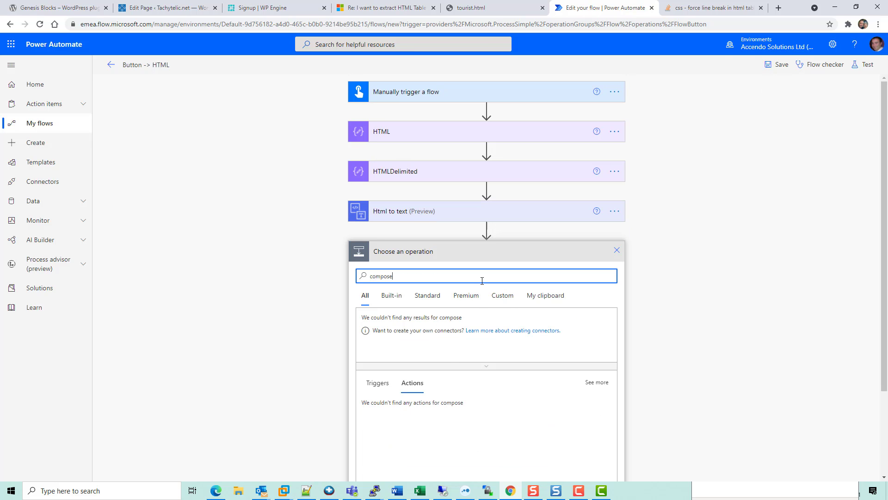
click(388, 408)
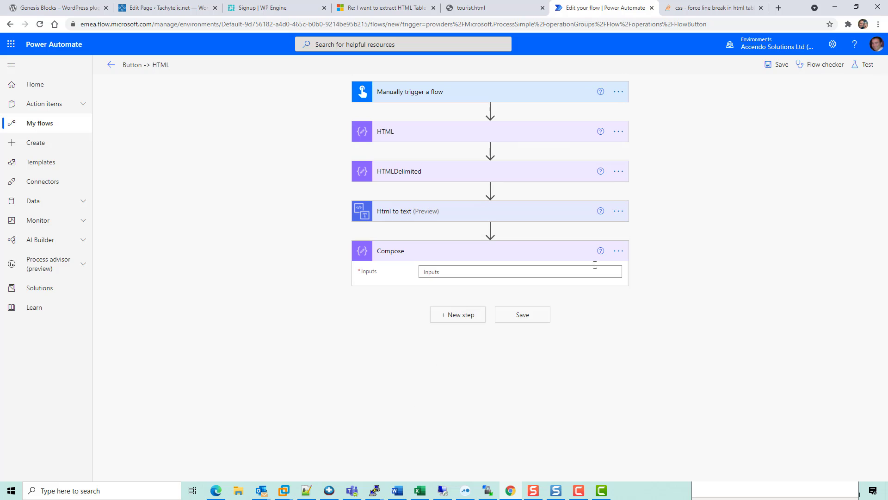
click(618, 251)
click(656, 267)
text(Row)
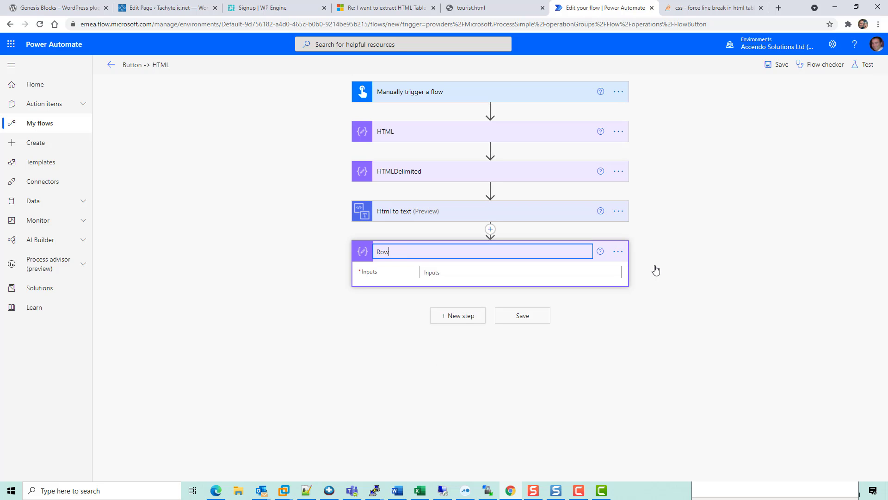
text(s)
click(597, 272)
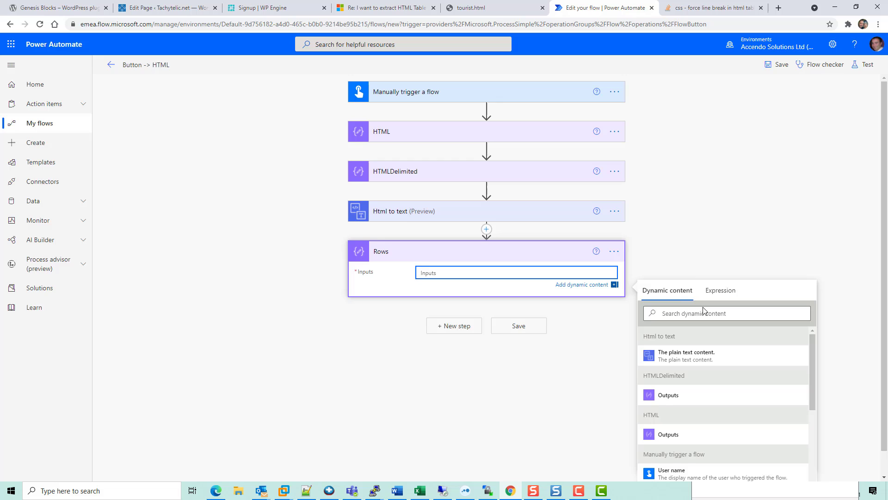
Set Rows' input to split(outputs('Html_to_text')?['body'], '|'), then save and test the flow
click(720, 292)
text(split()
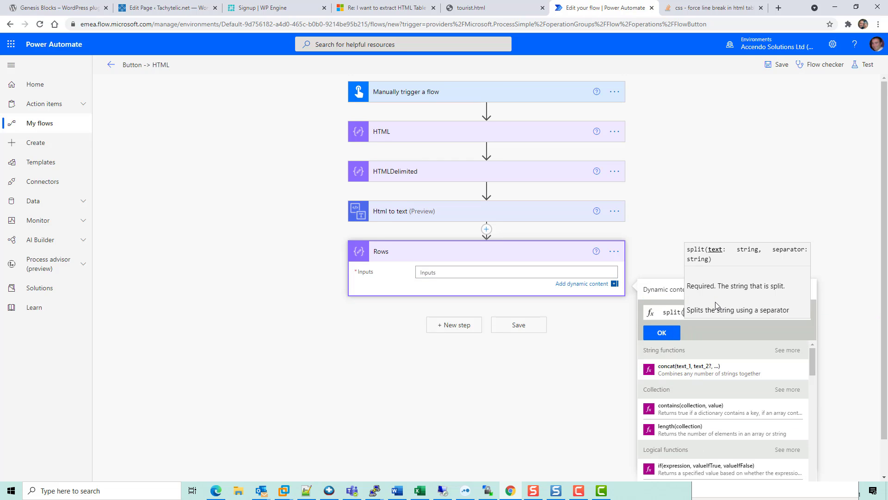
click(671, 294)
click(687, 369)
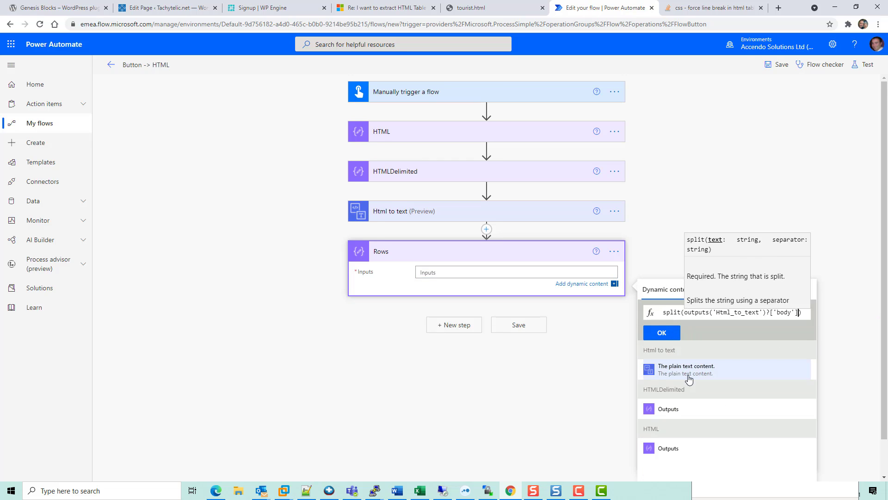
text(, ')
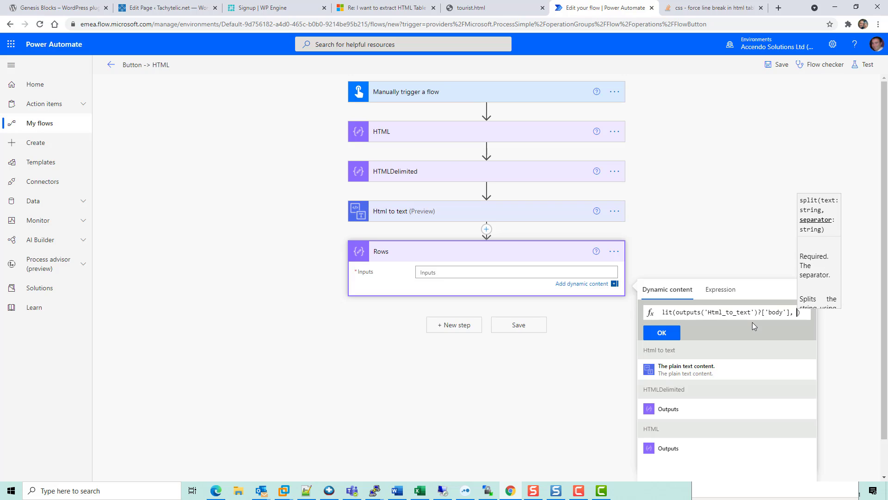
text(|)
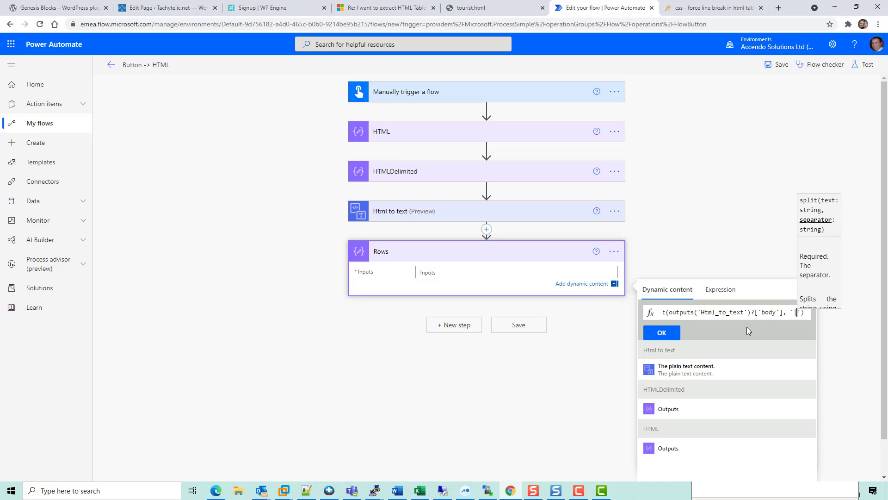
click(662, 333)
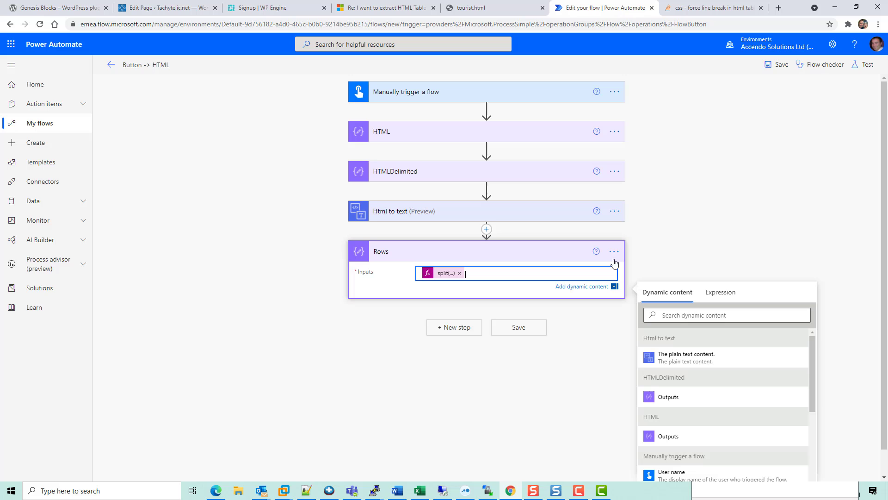
click(868, 65)
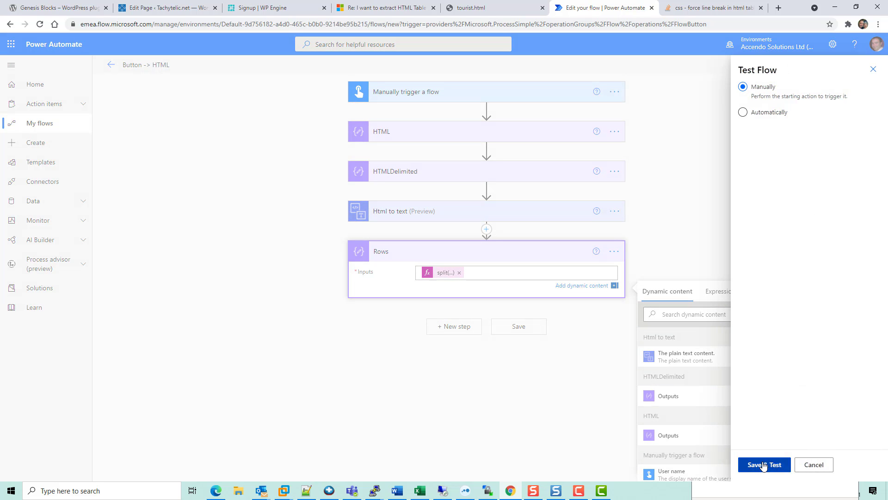
click(764, 464)
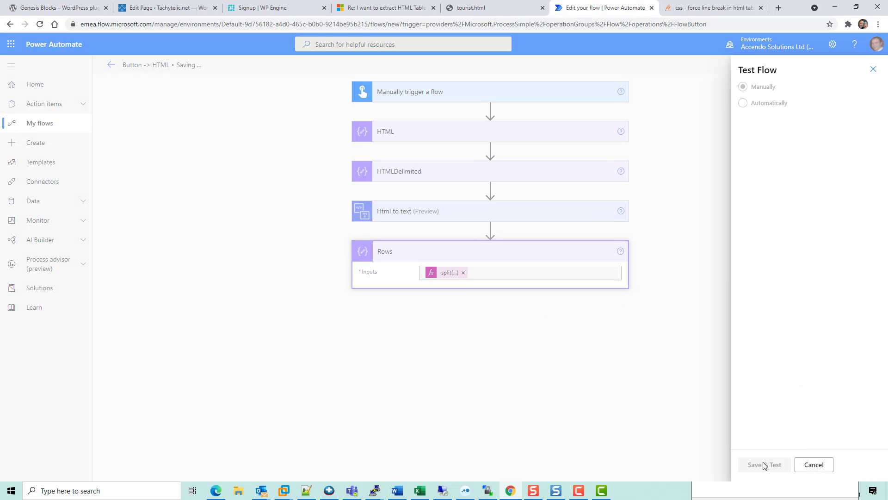
Run the manual test of the flow to completion
click(764, 465)
click(763, 465)
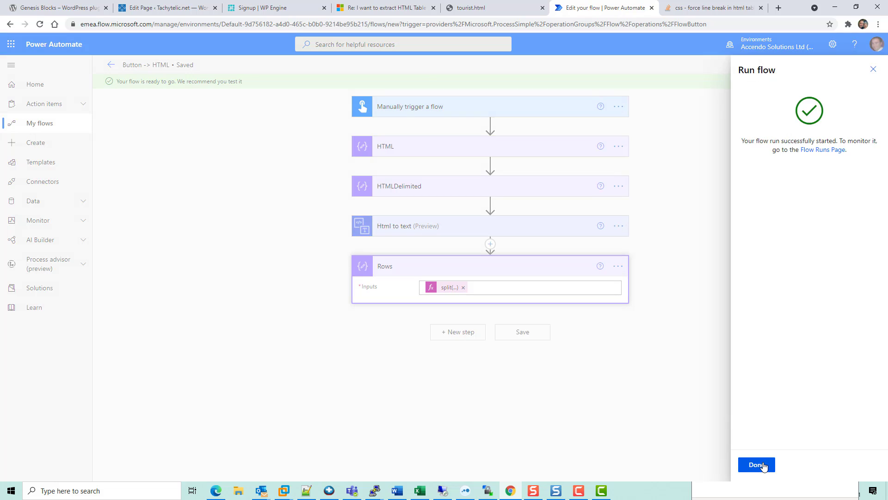
click(764, 466)
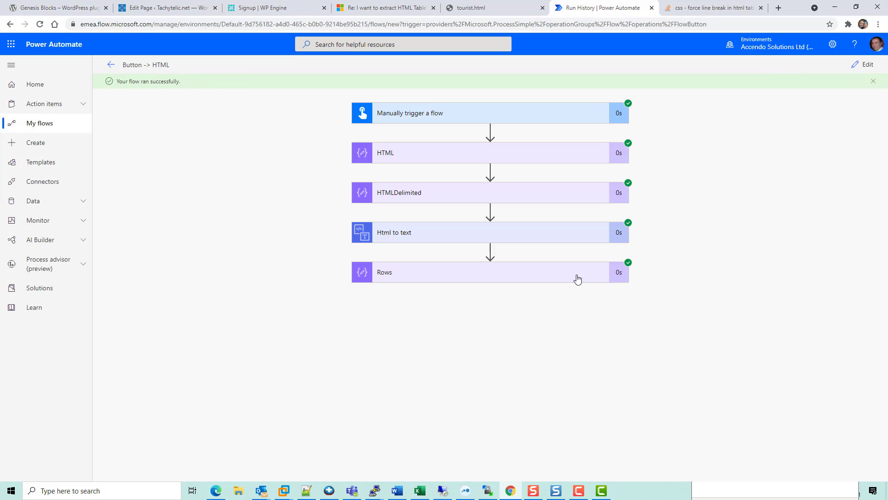
Expand Rows in run history and spot the stray \n entry before row 103
click(578, 278)
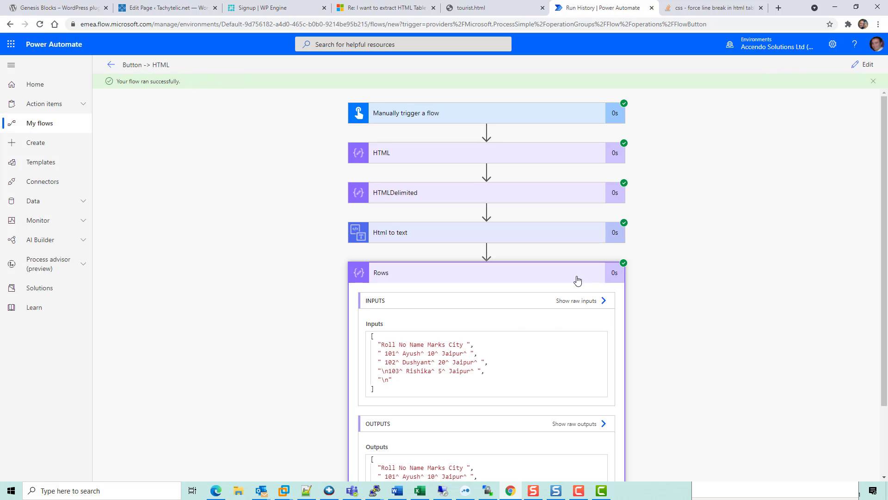
drag(377, 344, 466, 350)
click(388, 354)
double_click(385, 371)
double_click(382, 371)
scroll(507, 326, down, 3)
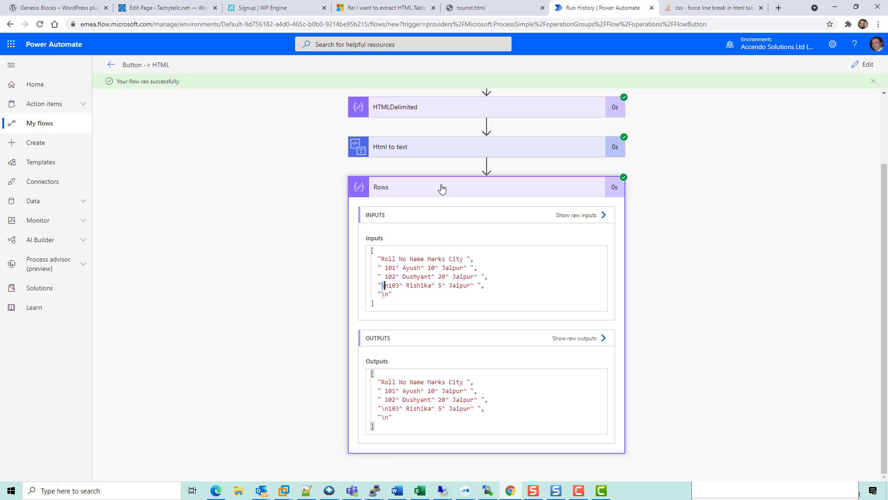
Insert a Compose action holding a single line break between Html to text and Rows
click(441, 187)
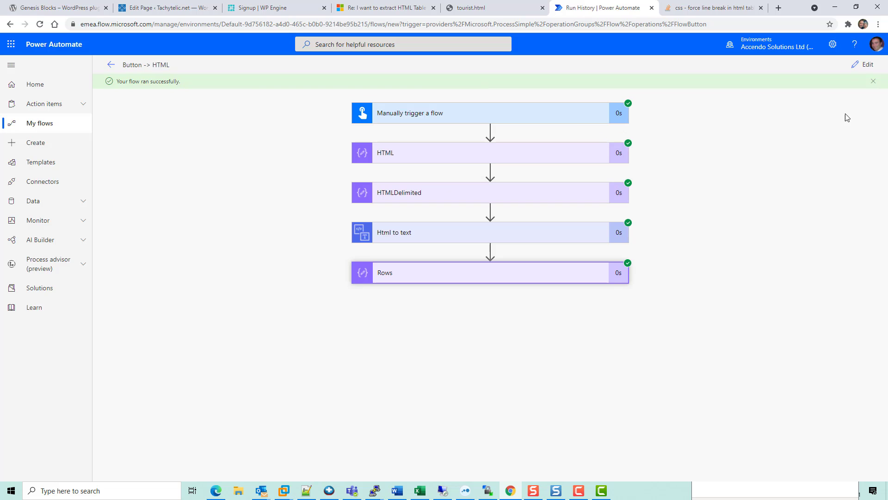
click(866, 64)
click(491, 229)
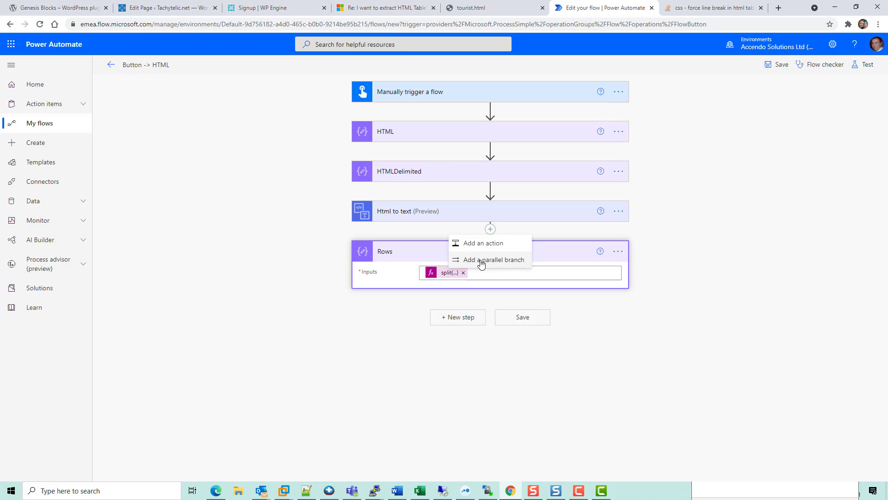
click(482, 242)
text(compose)
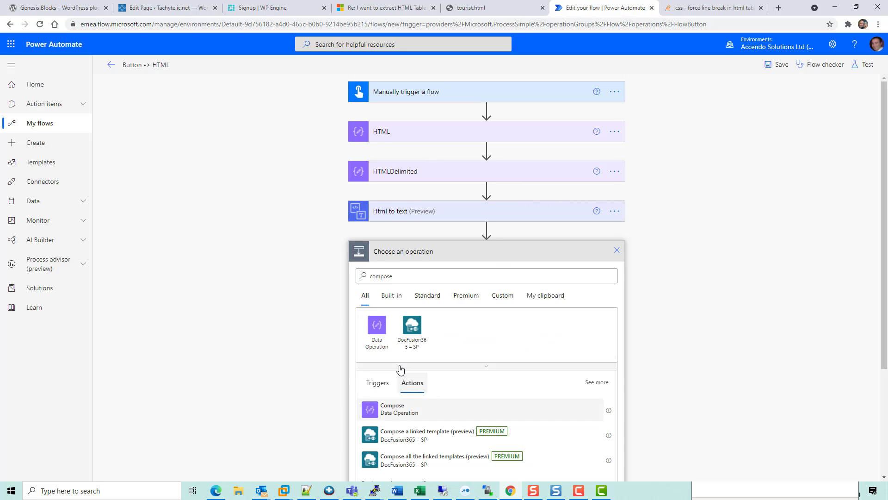
click(393, 409)
click(443, 272)
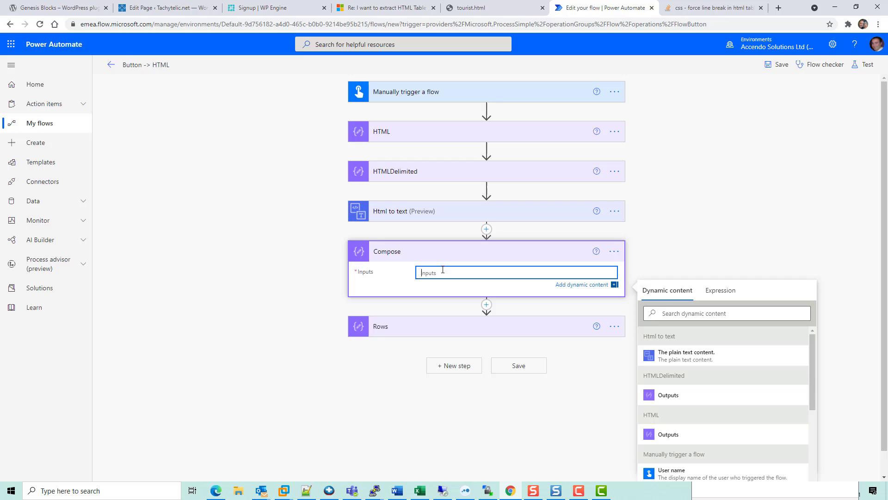
key(Return)
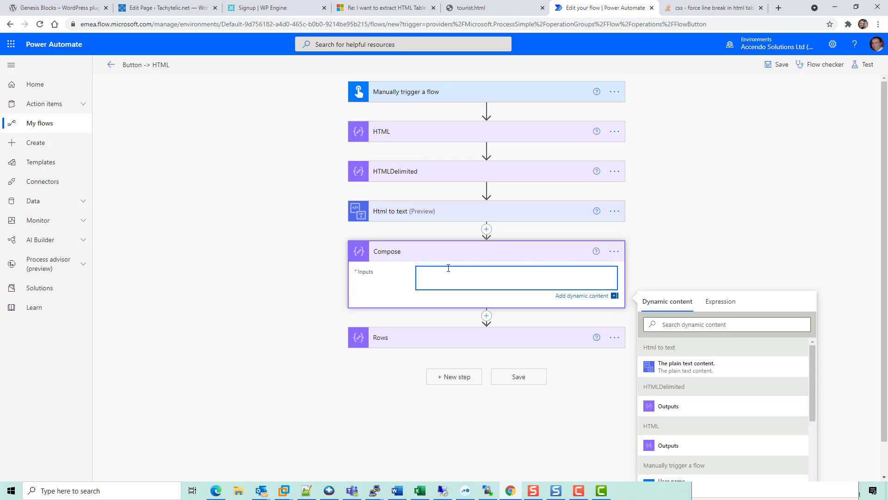
Rename the new Compose step to newLine
click(615, 252)
click(646, 267)
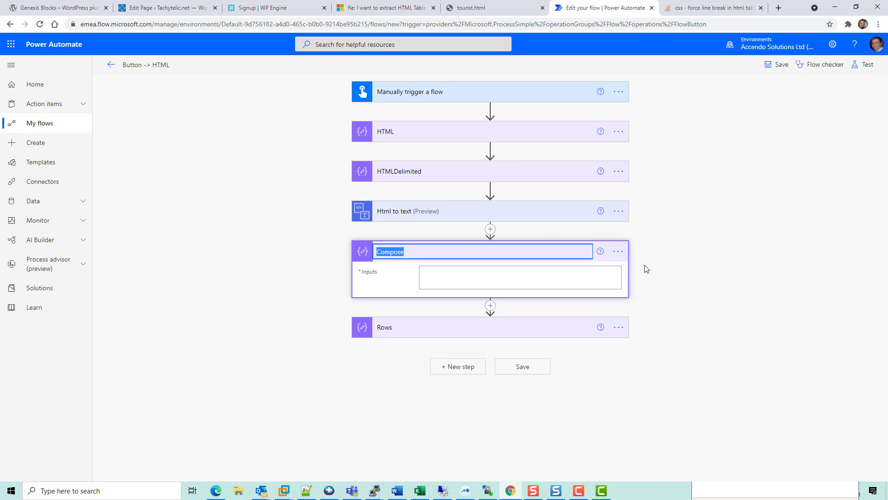
text(newLine)
key(Return)
click(498, 328)
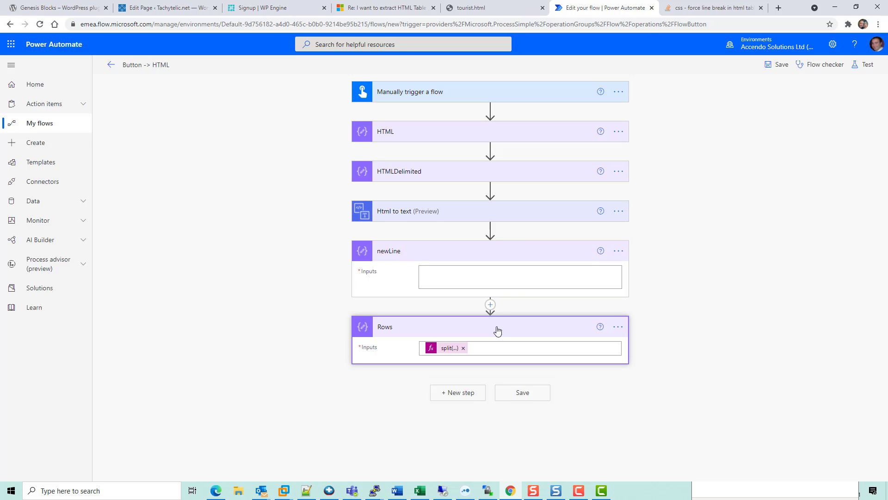
Wrap the Html to text body in replace(…, outputs('newLine'), '') inside Rows' split, then save
click(446, 348)
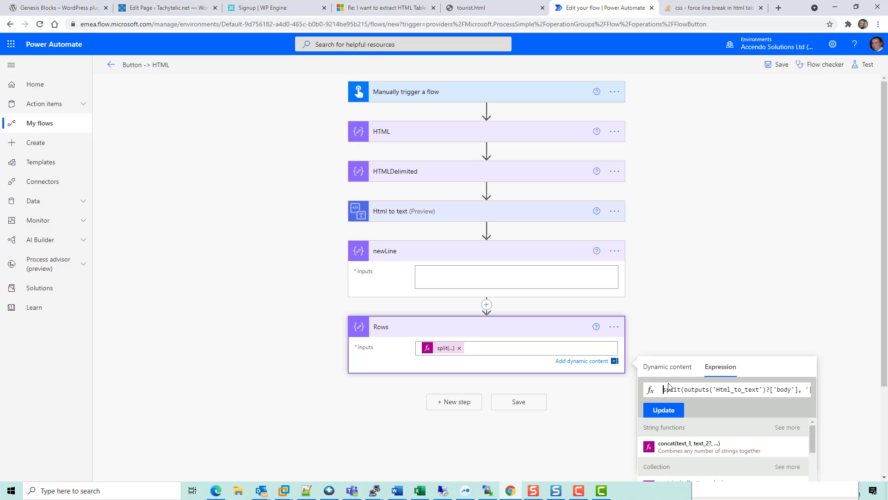
double_click(686, 389)
text(replace()
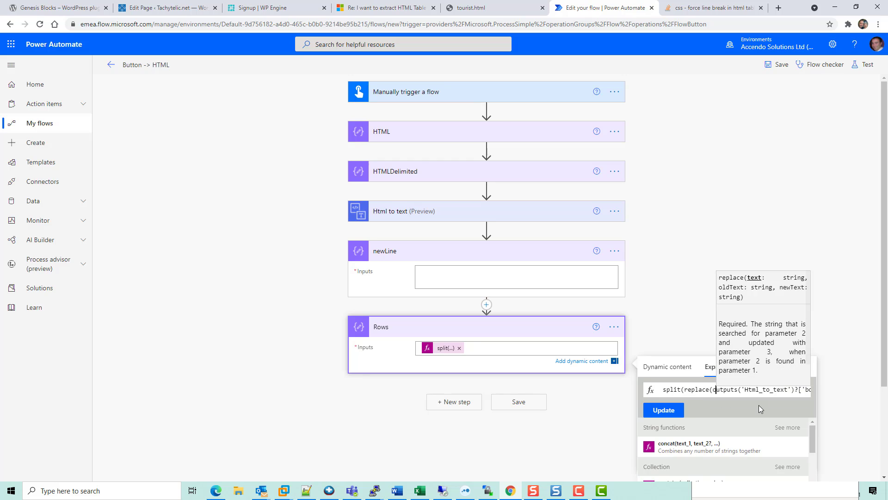
key(Right)
key(Right)
key(Right)
key(Right)
key(Right)
key(Right)
key(Right)
key(Right)
key(Right)
key(Right)
key(Right)
key(Right)
key(Right)
key(Right)
key(Right)
key(Right)
key(Right)
key(Right)
key(Right)
key(Right)
key(Right)
key(Right)
key(Right)
key(Right)
key(Right)
key(Right)
key(Right)
key(Right)
key(Right)
key(Right)
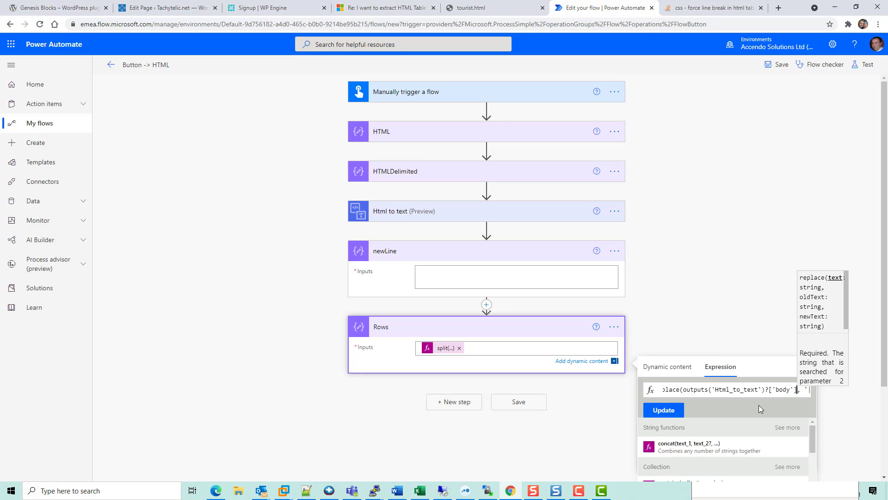
text(,)
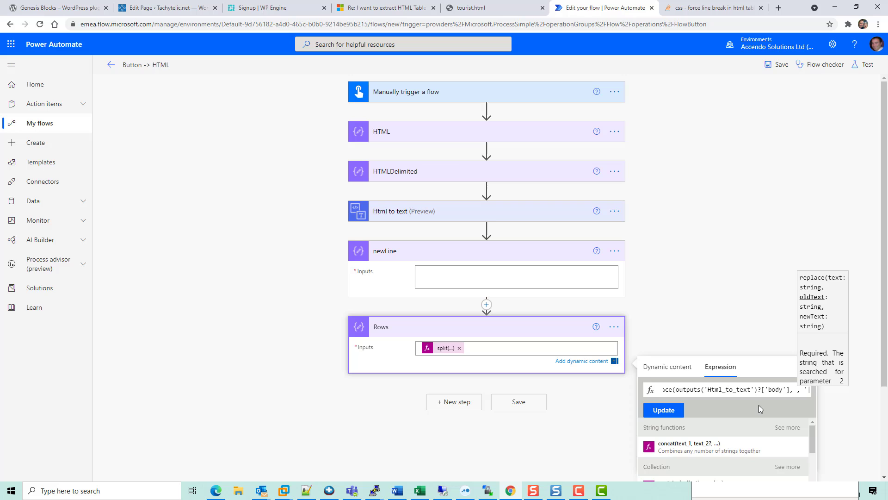
click(668, 366)
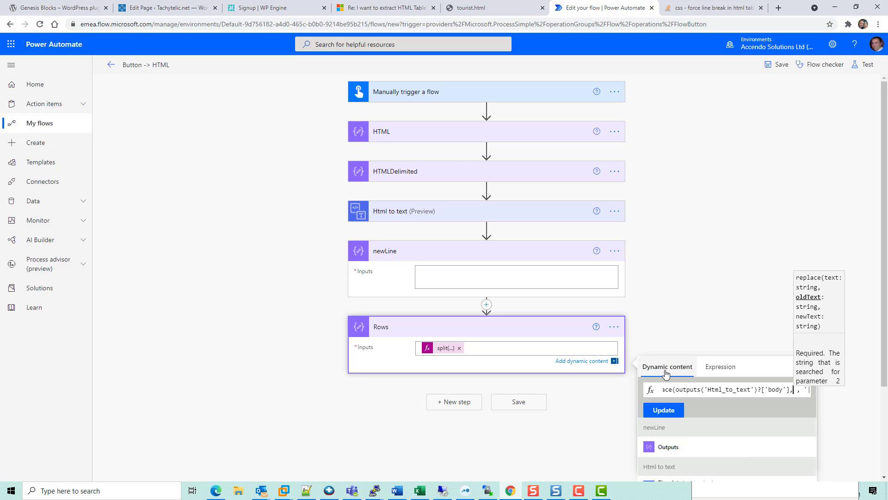
click(668, 446)
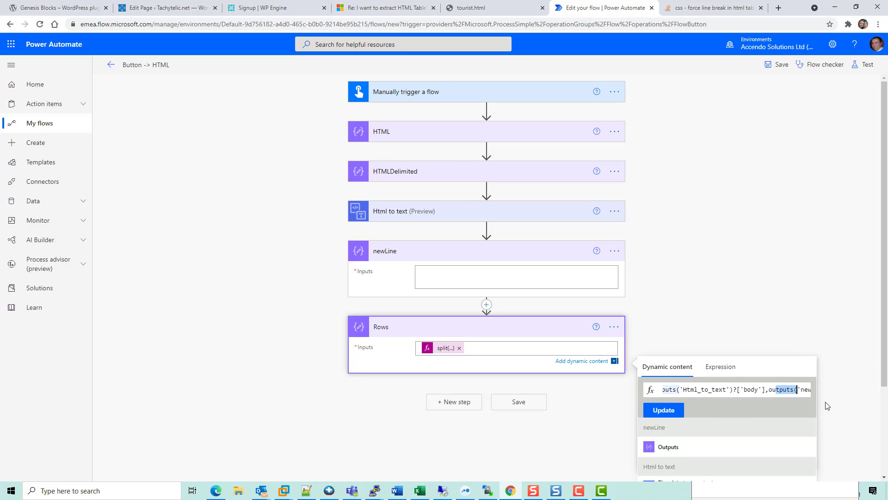
key(Right)
key(Right)
key(Right)
key(Right)
key(Right)
key(Right)
key(Right)
key(Right)
key(Right)
key(Right)
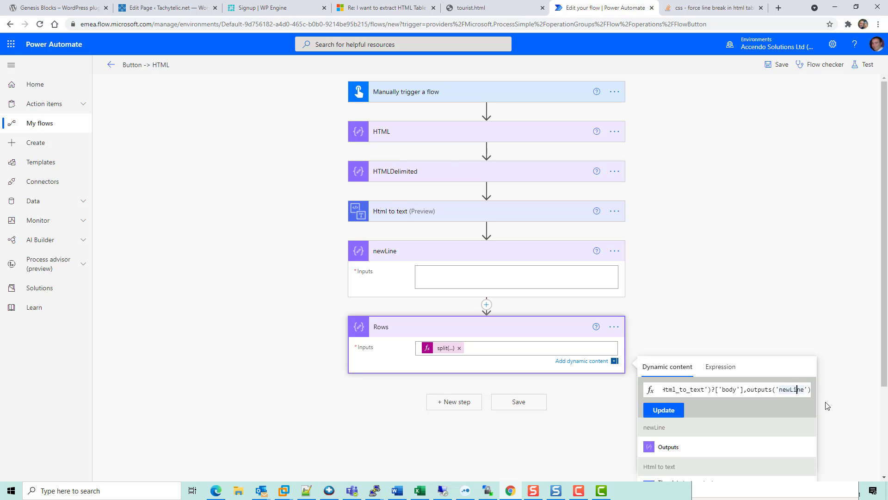
text(, ')
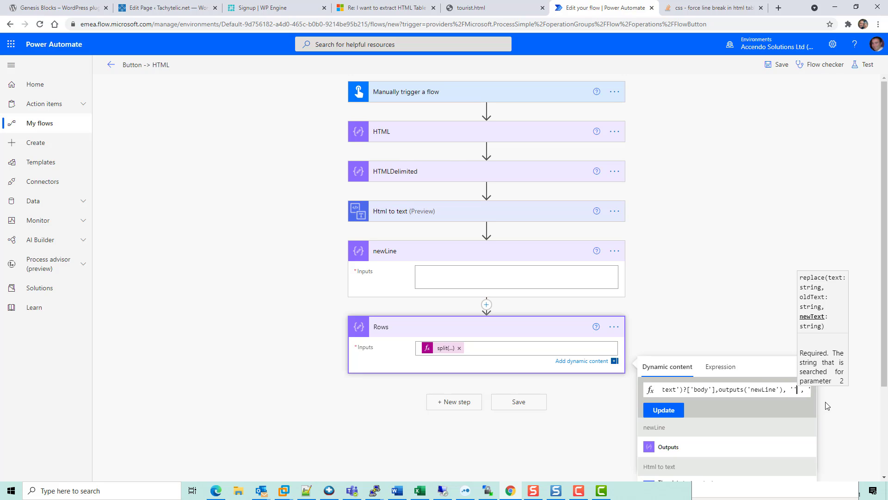
text('))
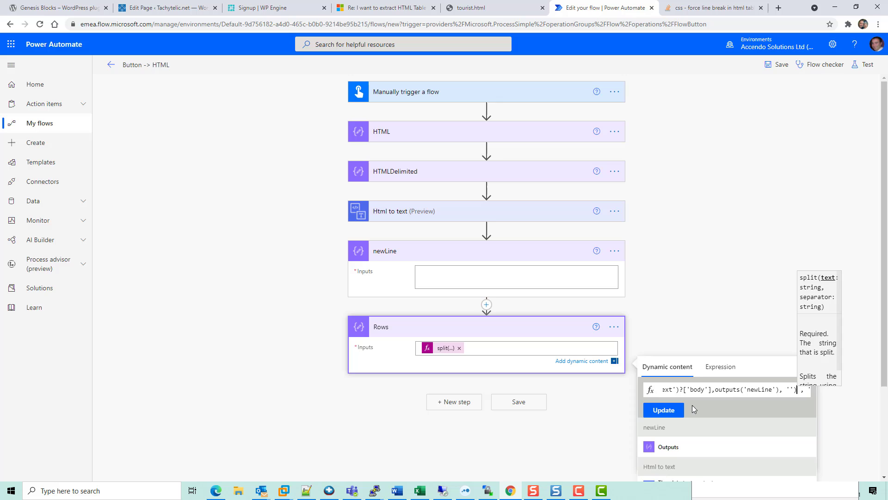
click(671, 410)
click(536, 401)
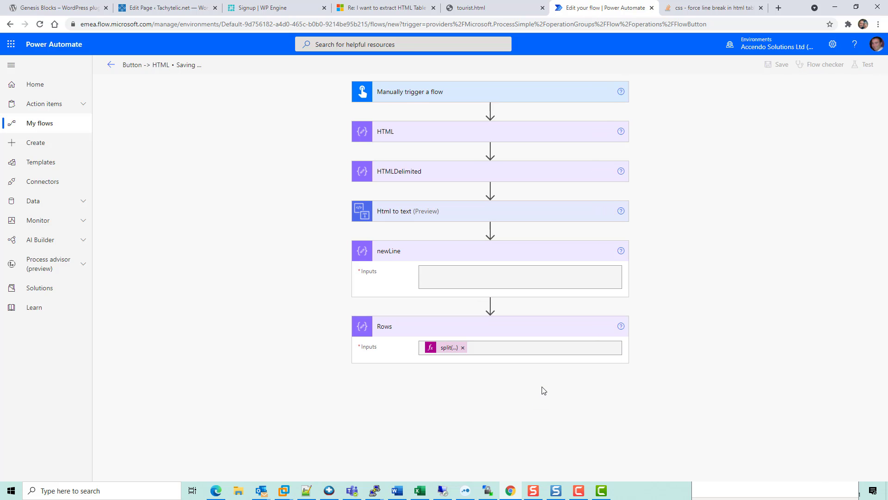
Run a manual test of the flow
click(863, 65)
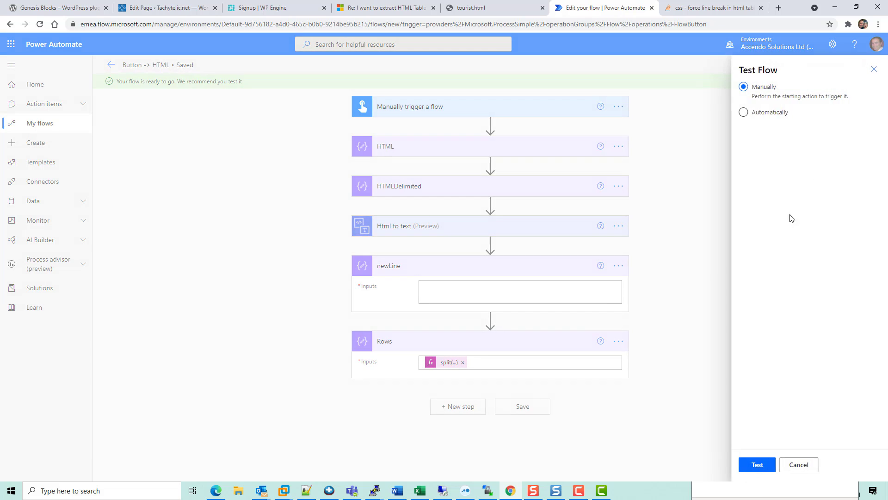
click(752, 465)
click(747, 465)
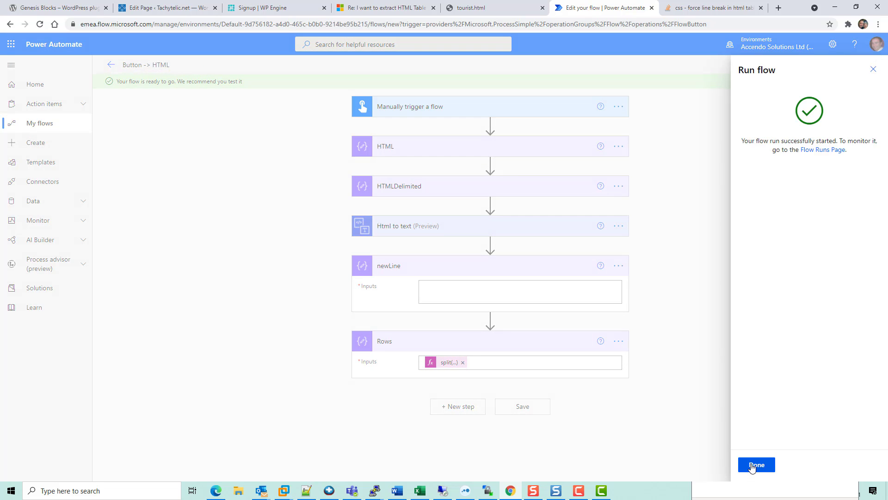
click(747, 464)
Confirm in run history that Rows no longer contains \n entries
click(479, 309)
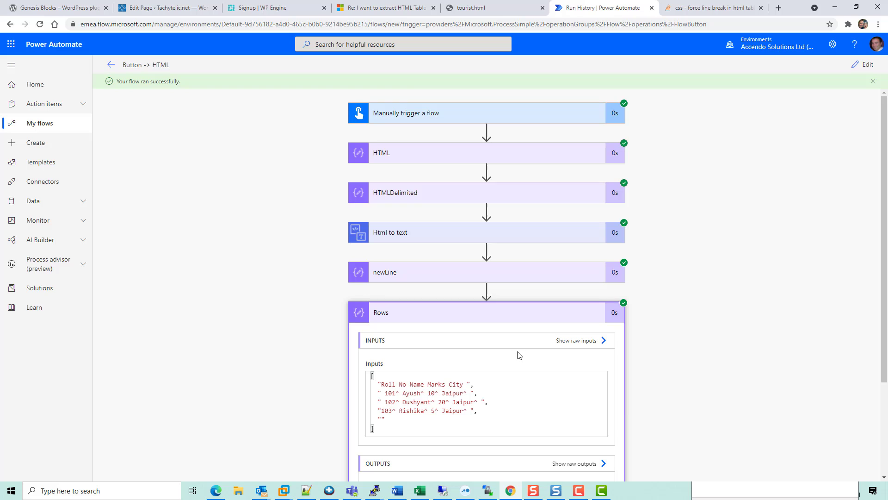
scroll(632, 415, down, 1)
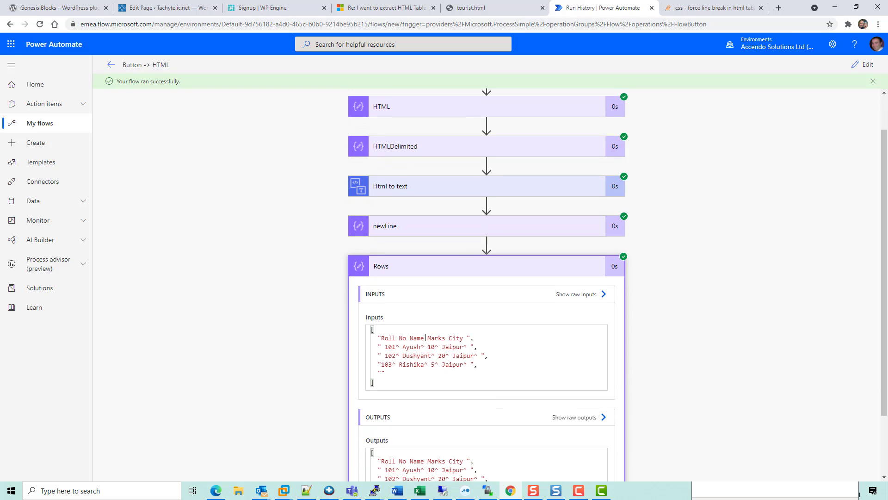
drag(382, 346, 474, 338)
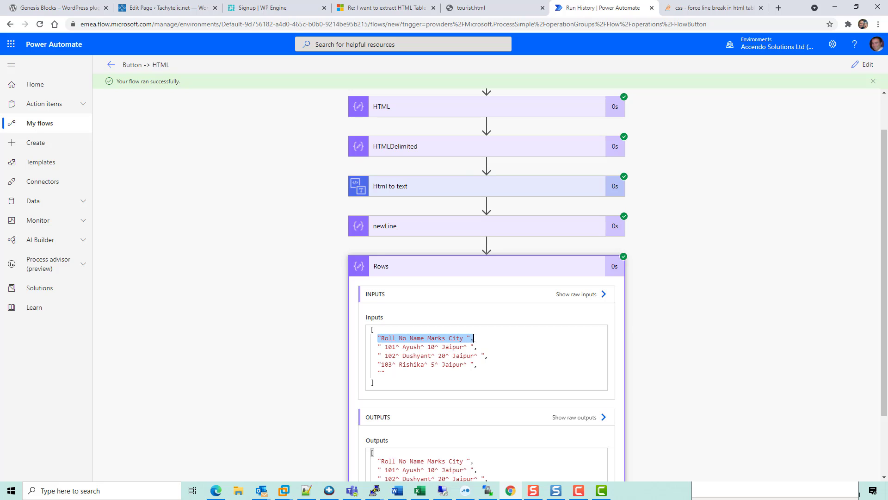
click(863, 67)
Wrap the Rows expression in skip(…, 1) to drop the header row, and save
click(448, 347)
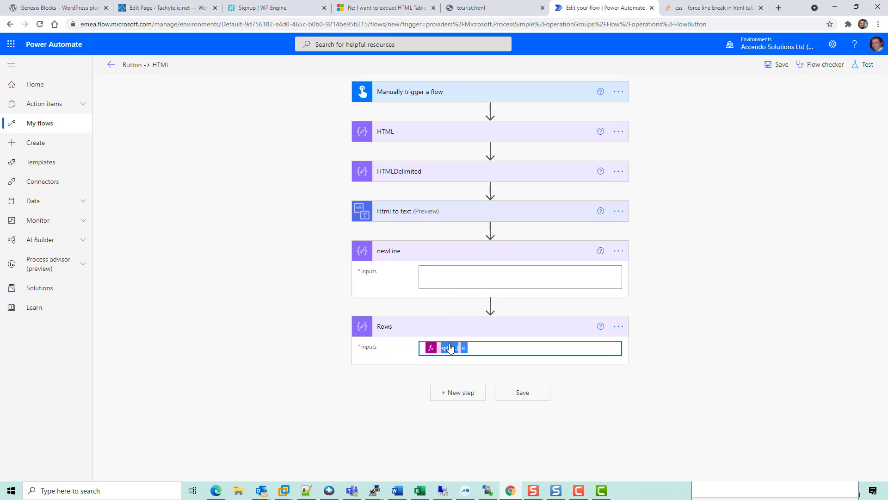
text(skip)
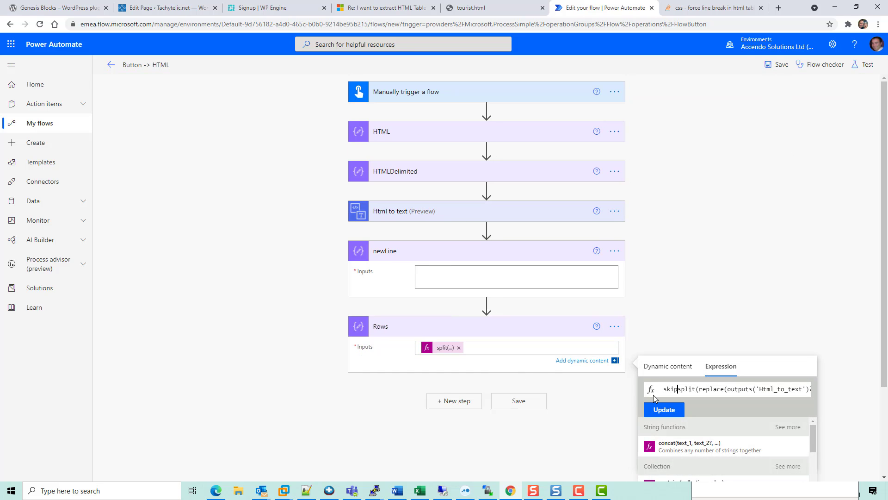
text(()
key(End)
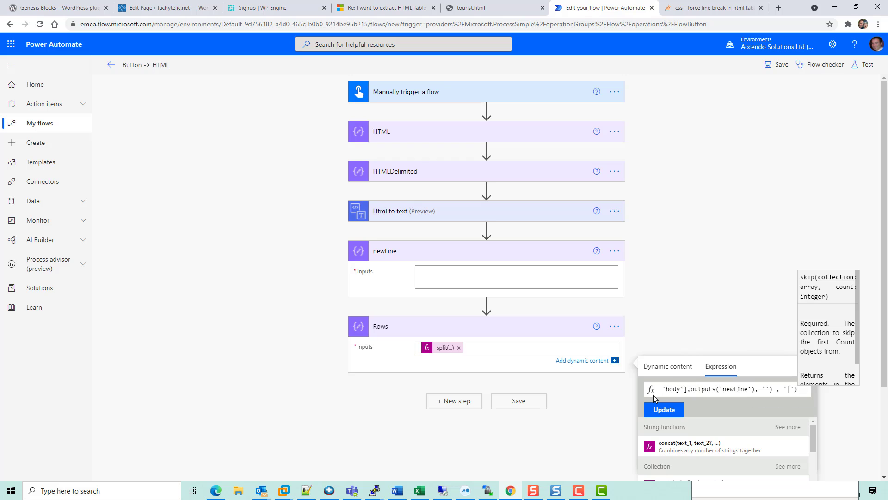
text(,1))
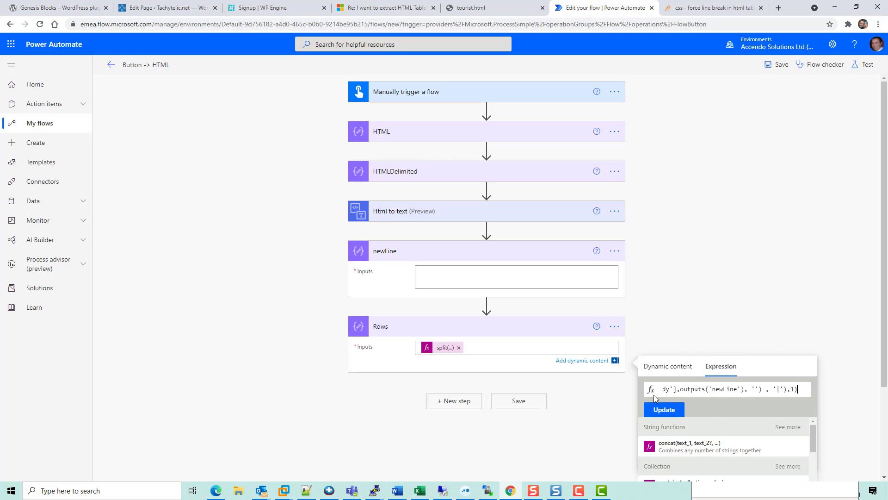
click(669, 410)
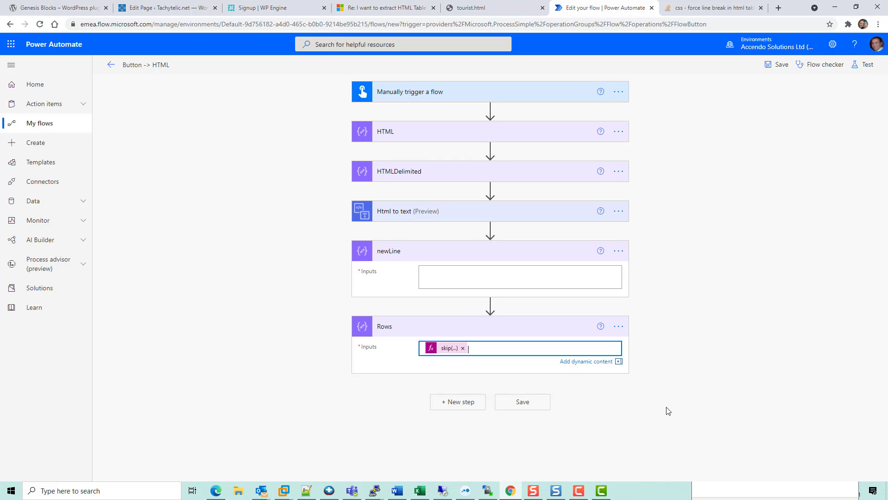
click(546, 409)
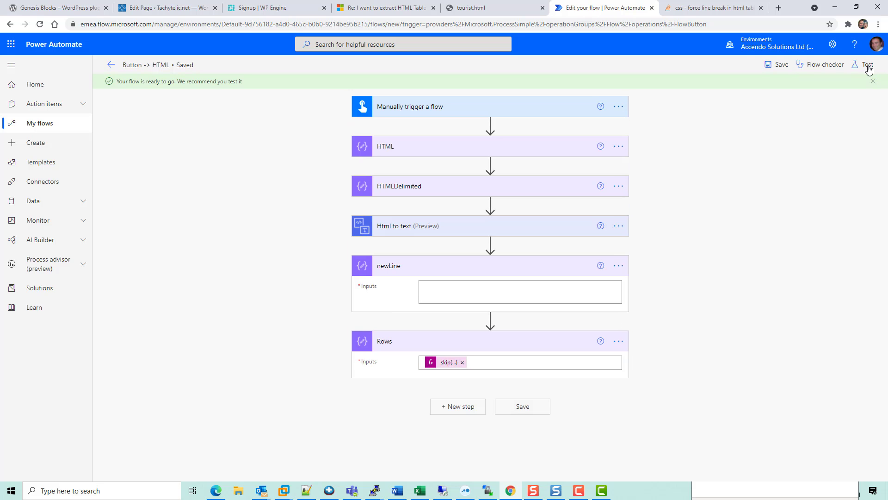
Test-run the flow and check Rows now starts with the 101 Ayush row
click(867, 64)
click(756, 464)
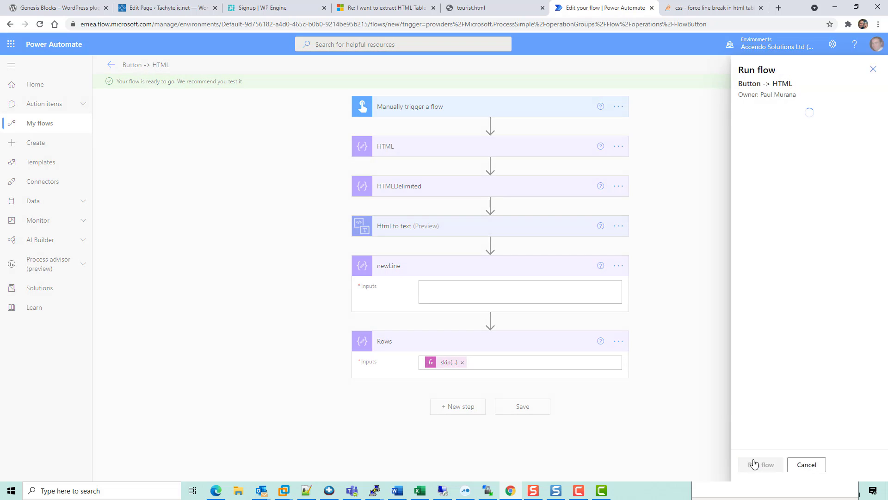
click(755, 464)
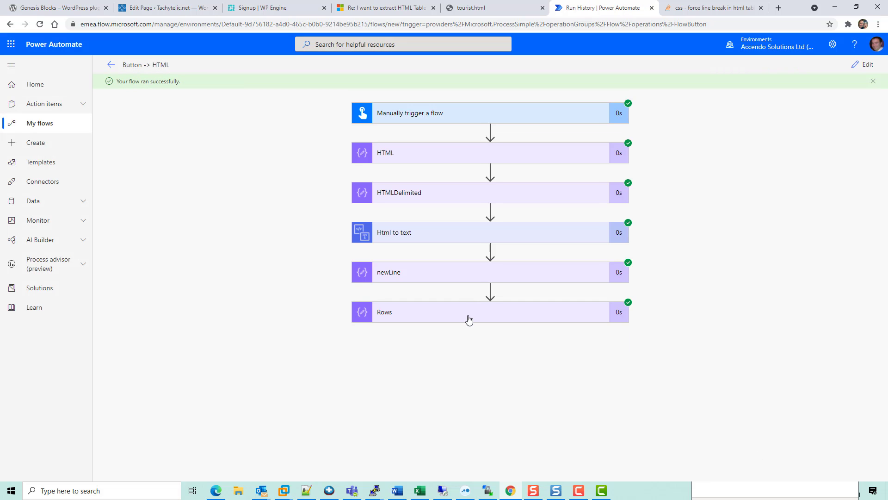
click(468, 318)
drag(380, 388, 463, 385)
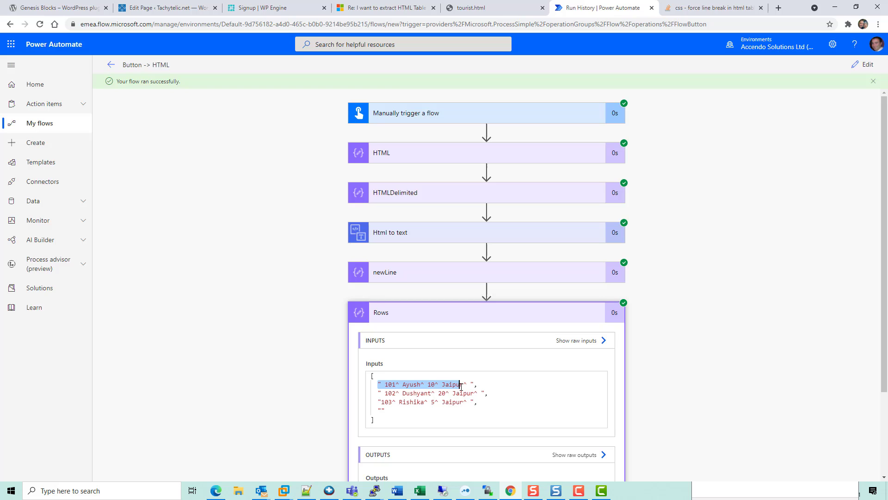
click(421, 384)
double_click(423, 384)
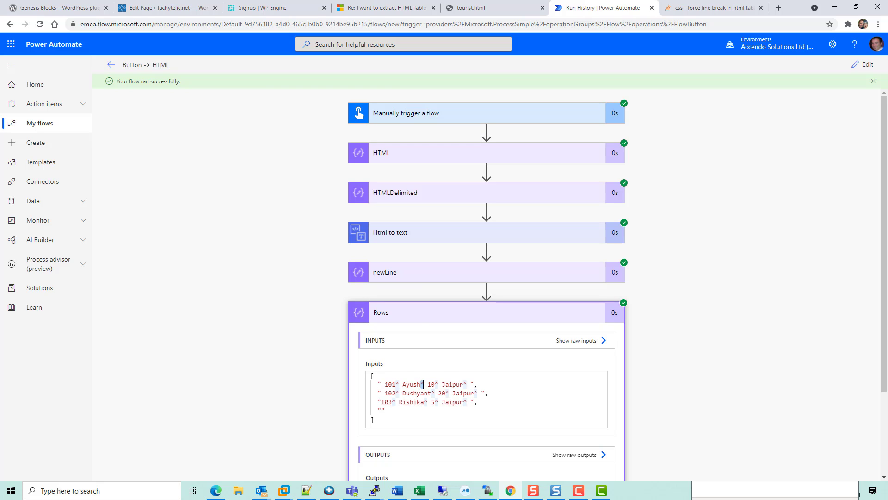
Compare the Html to text output with the full Rows array, noting its empty last entry
click(411, 279)
click(411, 275)
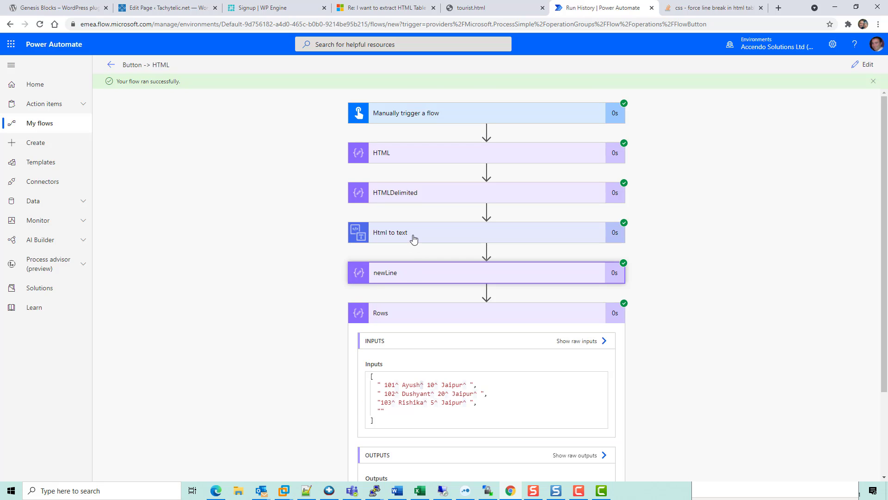
click(414, 239)
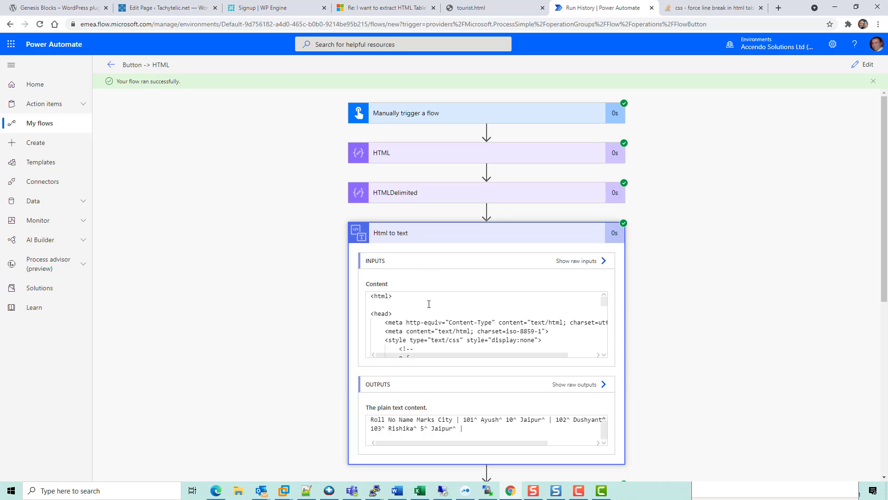
drag(371, 420, 543, 419)
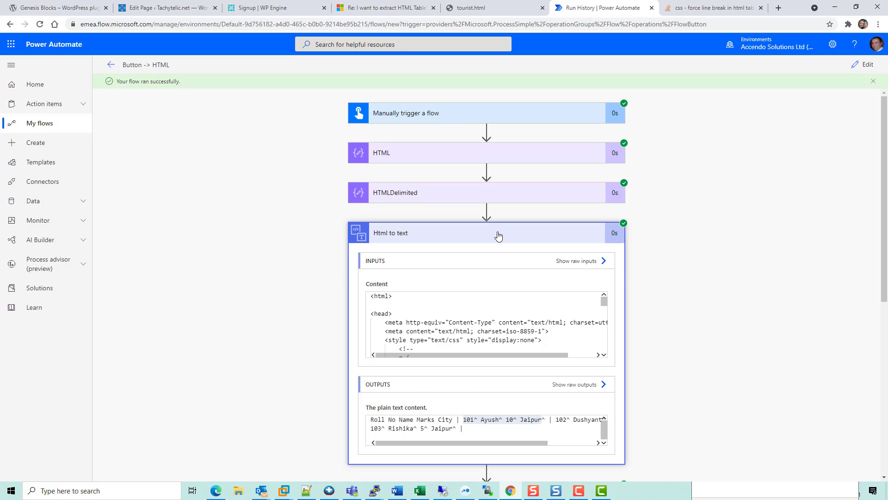
click(498, 236)
click(484, 307)
scroll(440, 323, down, 3)
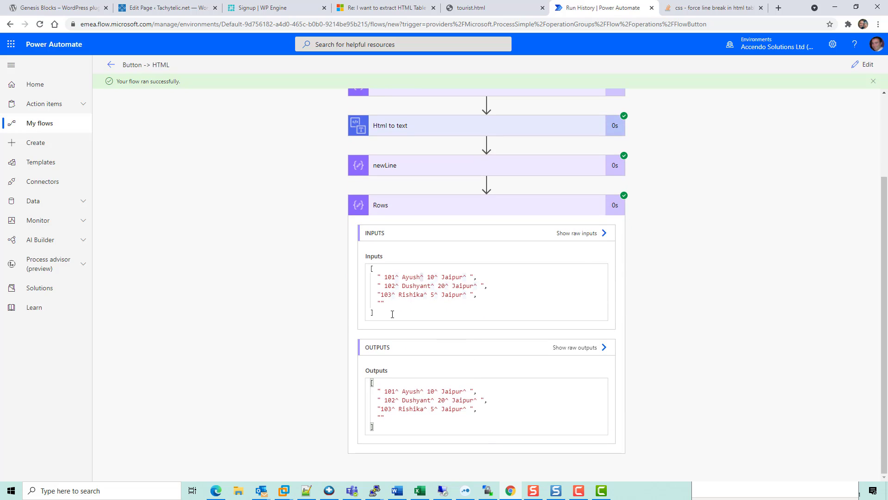
drag(393, 314, 384, 278)
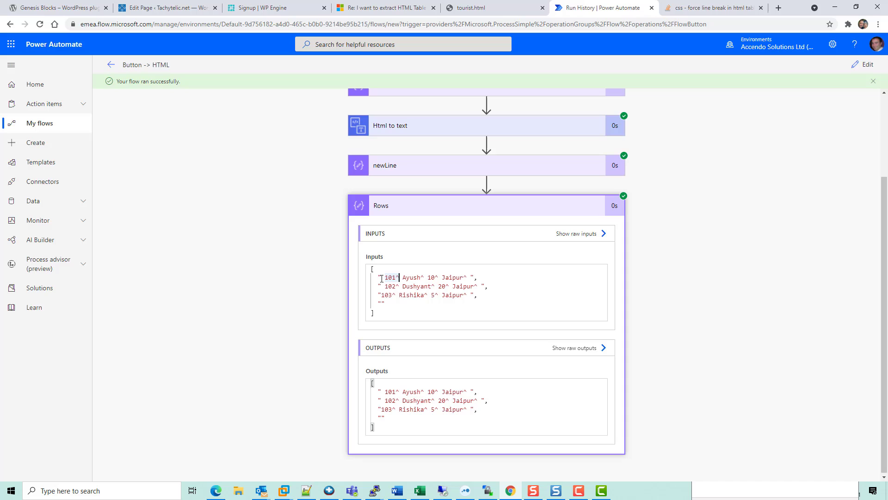
click(382, 279)
Add a Filter array step after Rows that filters the Rows Outputs
click(861, 68)
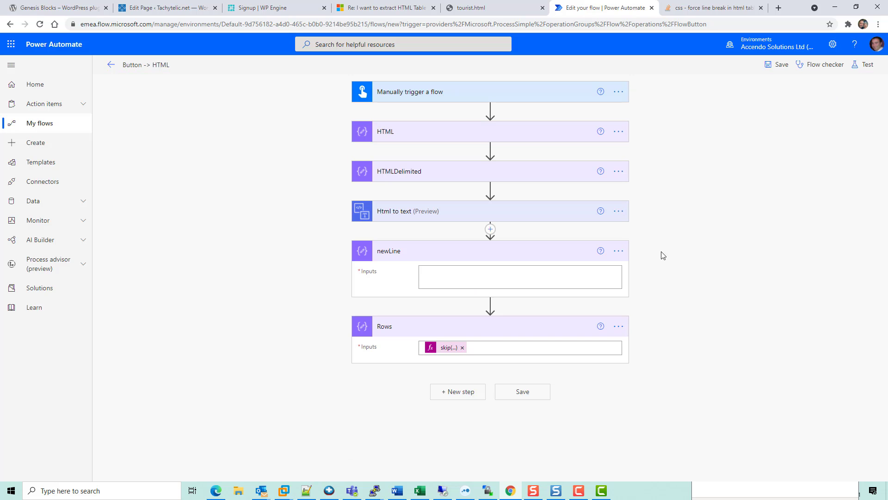
click(463, 397)
text(f)
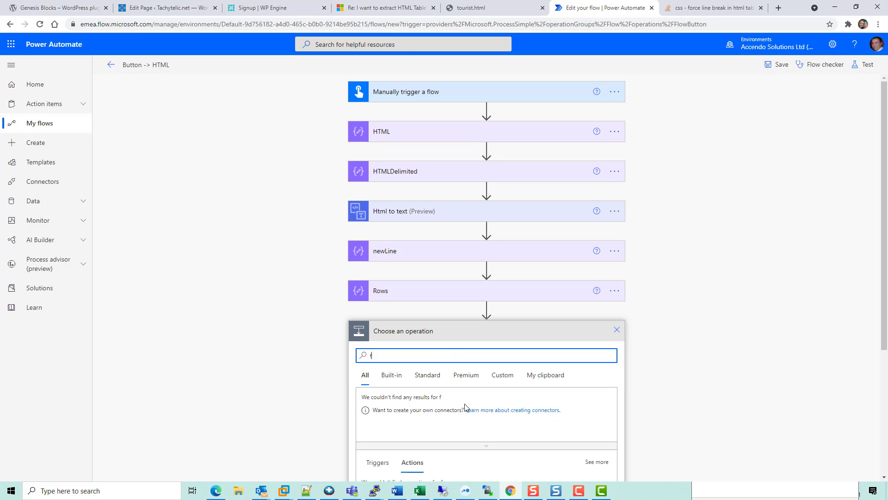
text(ilter)
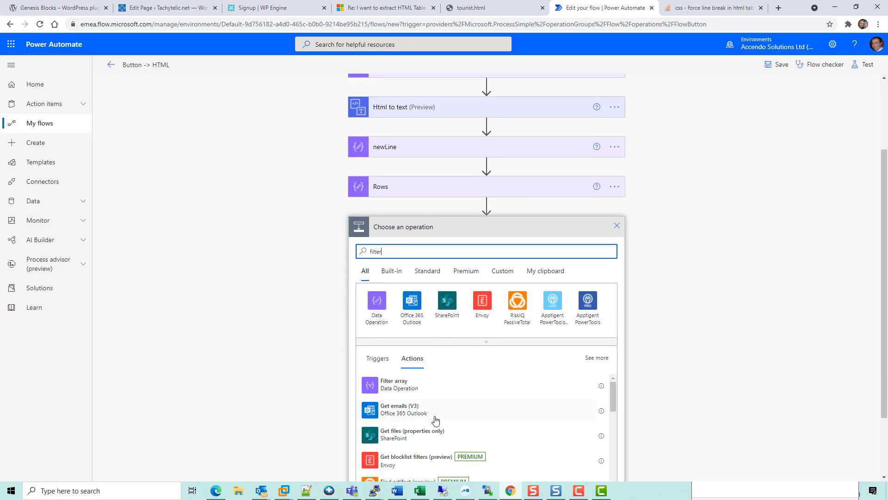
click(391, 386)
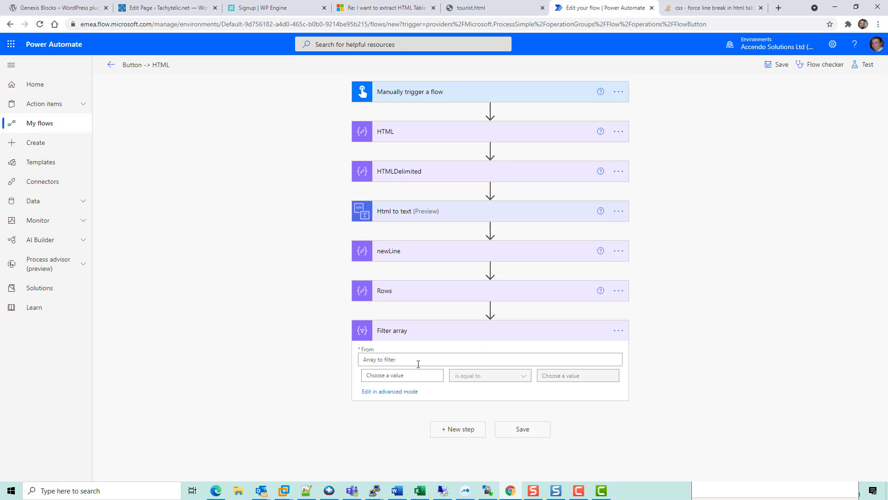
click(402, 363)
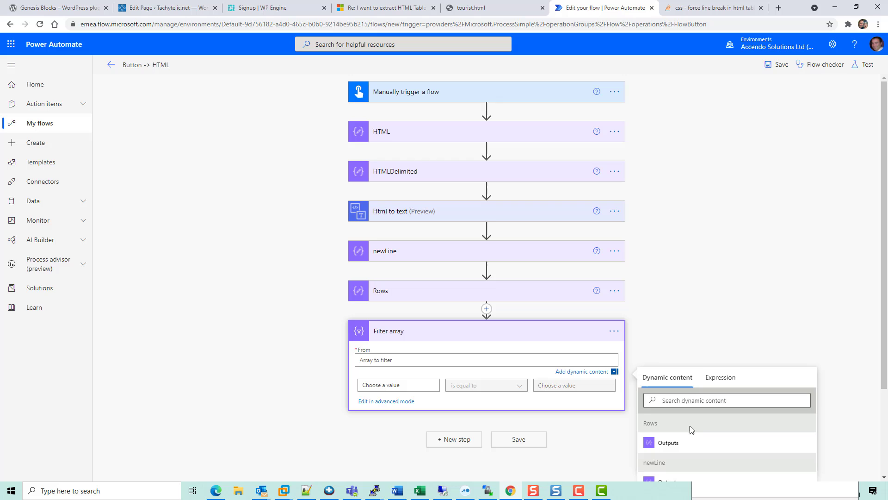
click(669, 442)
Set the filter condition to length(item()) is greater than 0
click(403, 386)
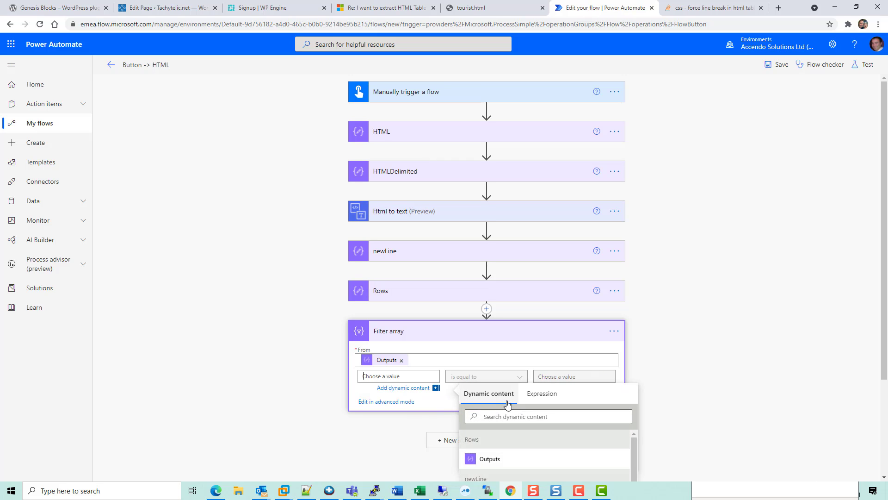
click(544, 394)
text(leng)
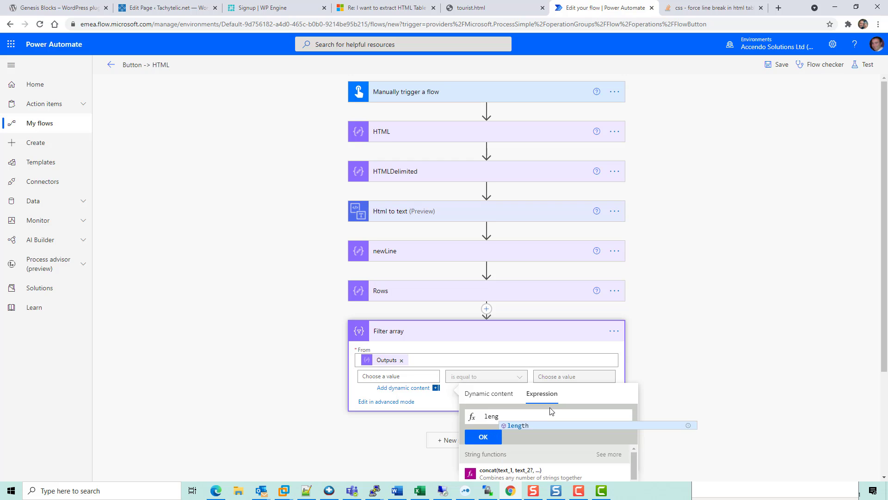
text(th(item)
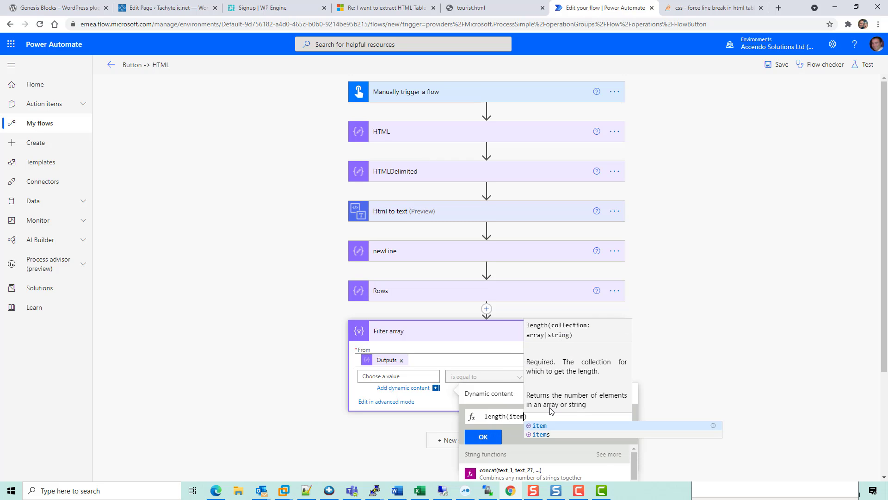
text(())
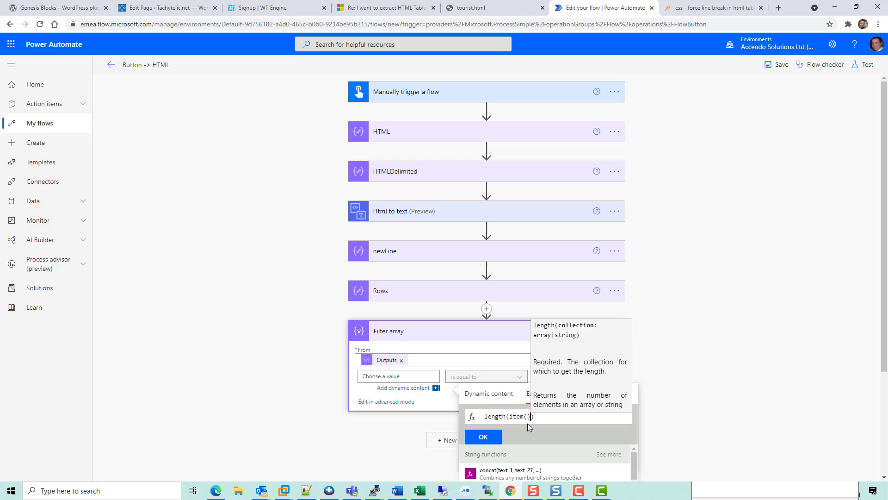
click(490, 436)
click(502, 376)
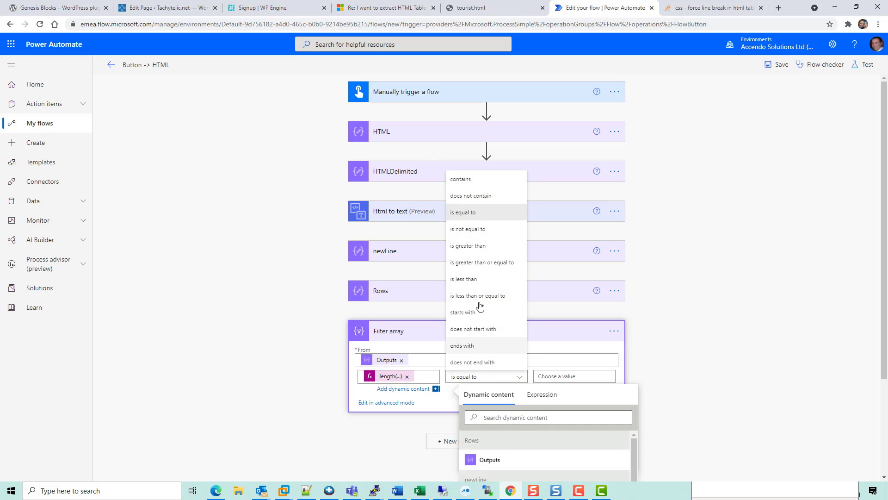
click(477, 245)
click(565, 377)
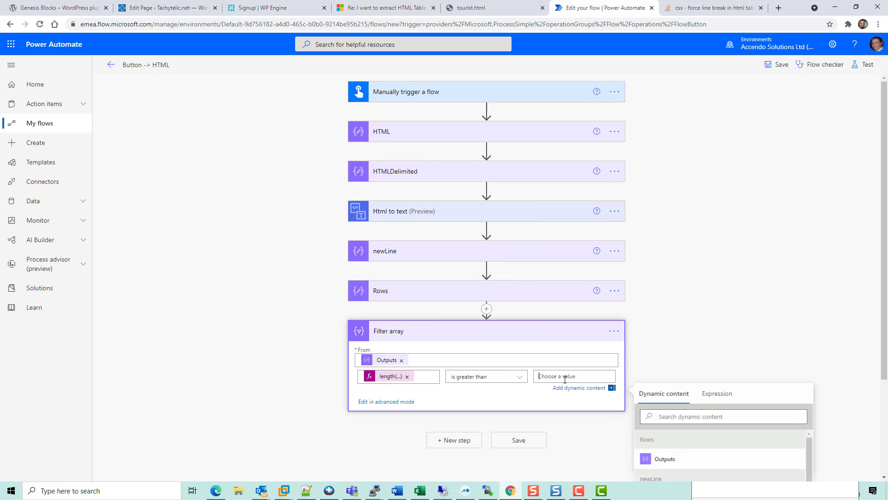
text(0)
Save the flow and start a manual test
click(527, 441)
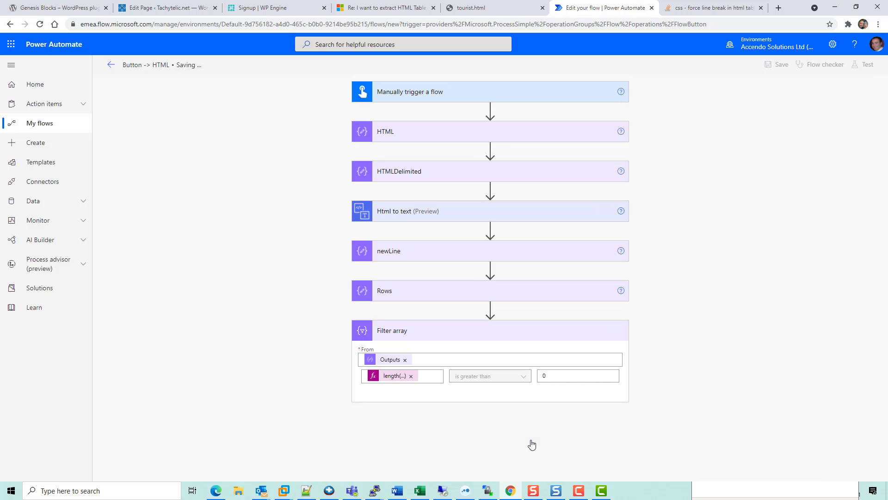
click(867, 66)
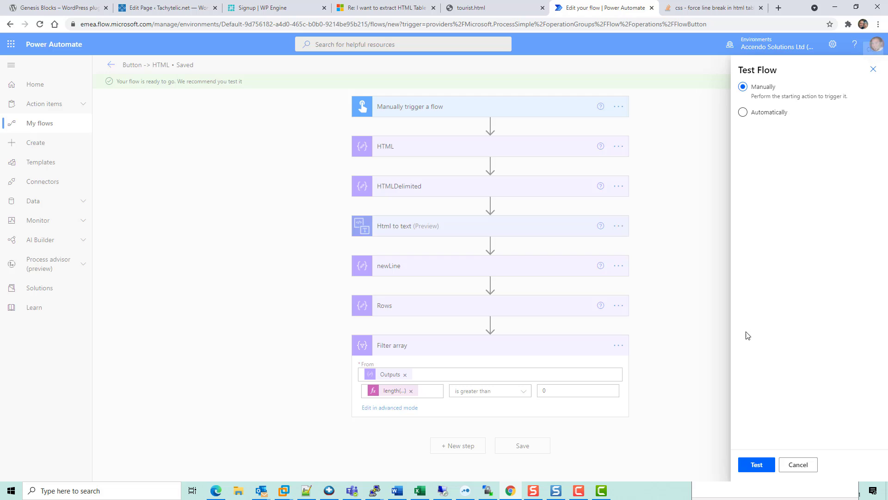
click(756, 465)
Run the test and review Filter array's Body, which holds only rows 101–103
click(757, 466)
click(757, 465)
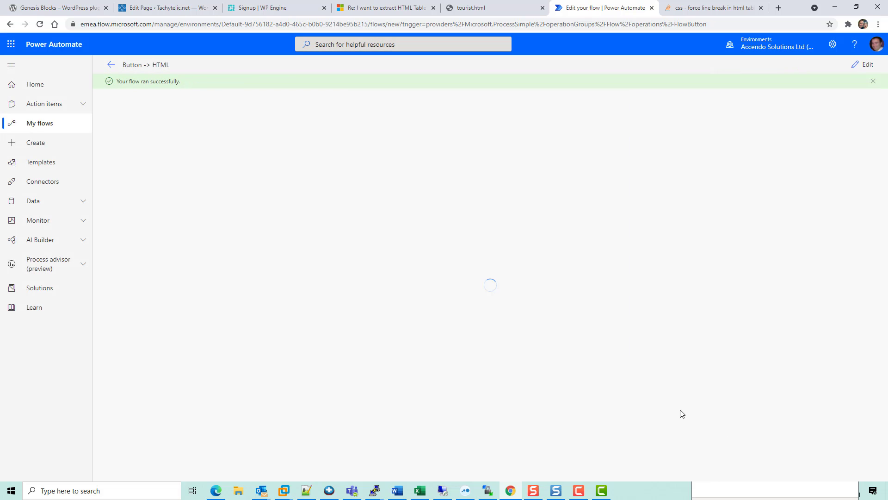
click(569, 358)
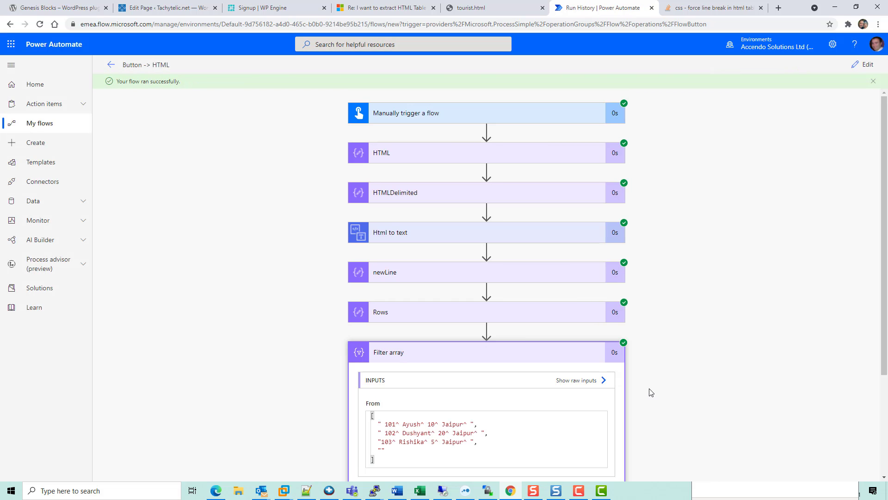
scroll(708, 396, down, 3)
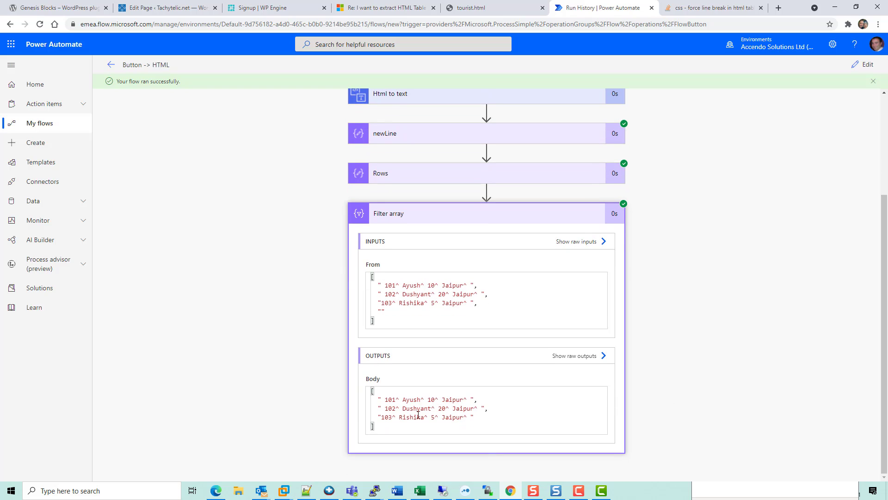
drag(390, 429, 369, 389)
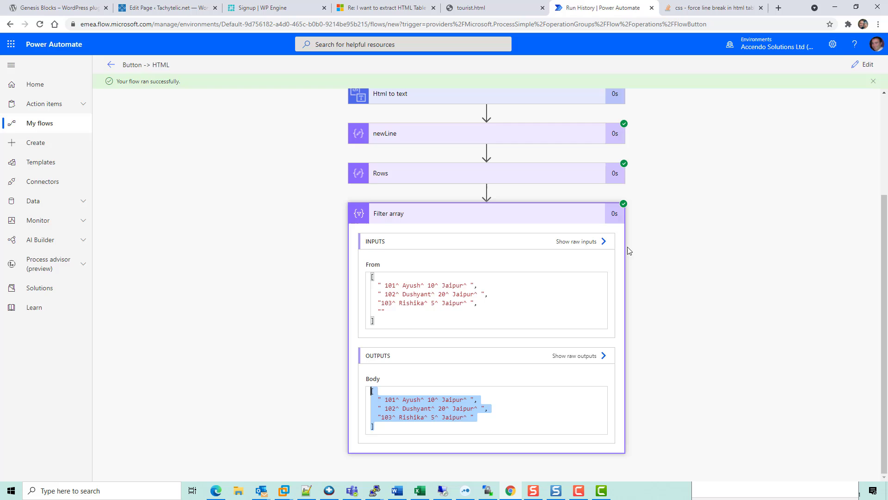
Add a Compose action after the Filter array step
click(864, 65)
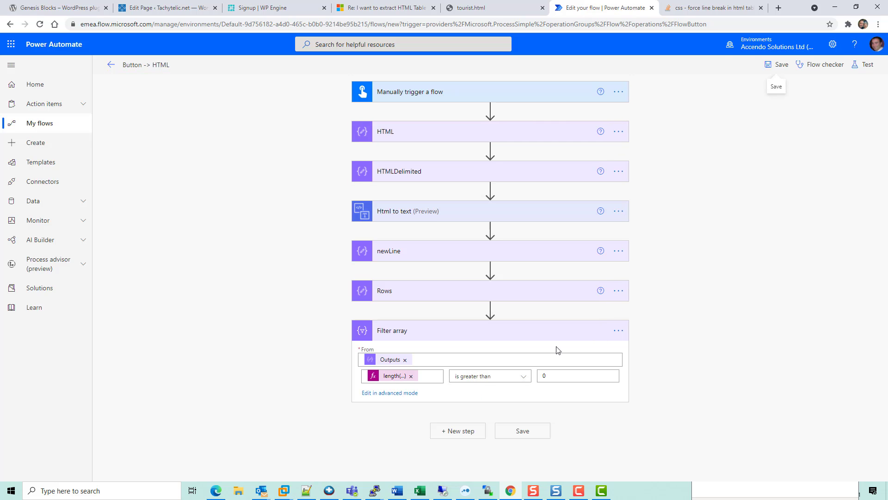
click(458, 431)
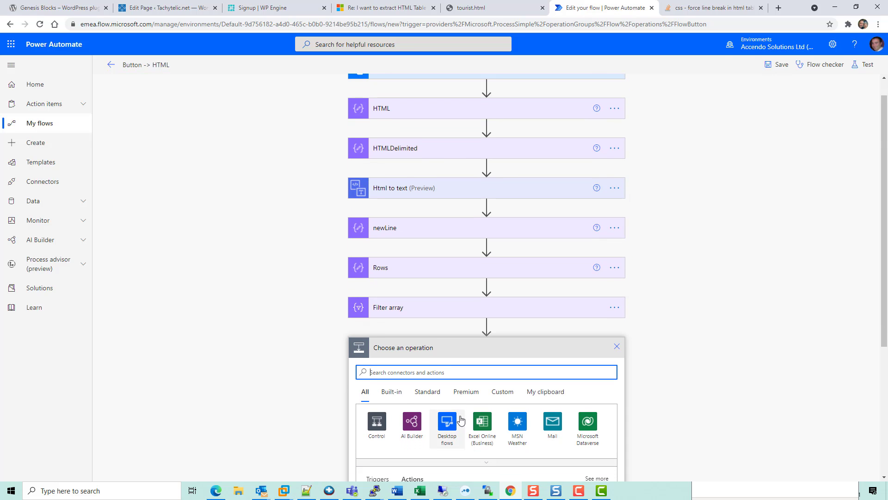
text(compose)
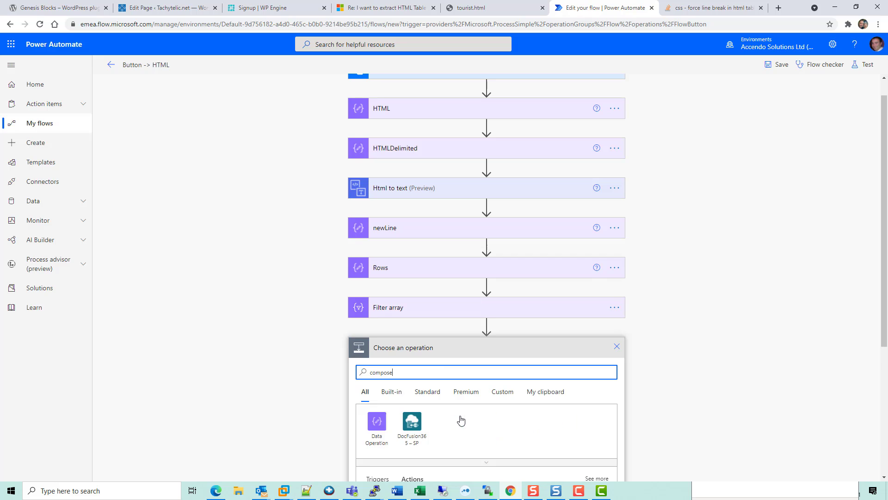
click(380, 382)
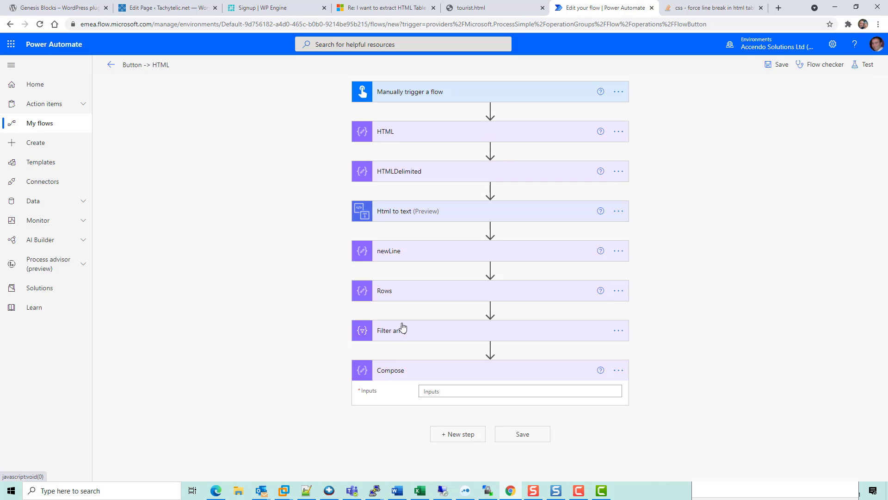
Set the Compose inputs to split(first(body('Filter_array')), '^') and save the flow
click(711, 411)
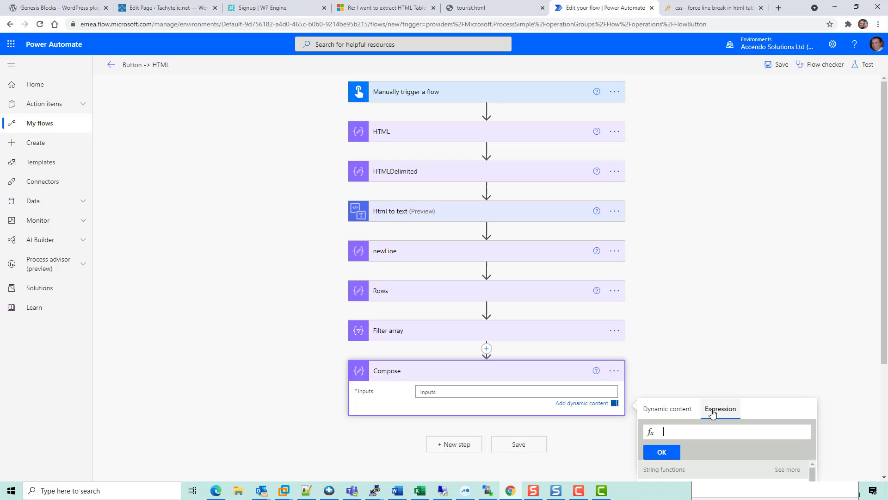
text(split()
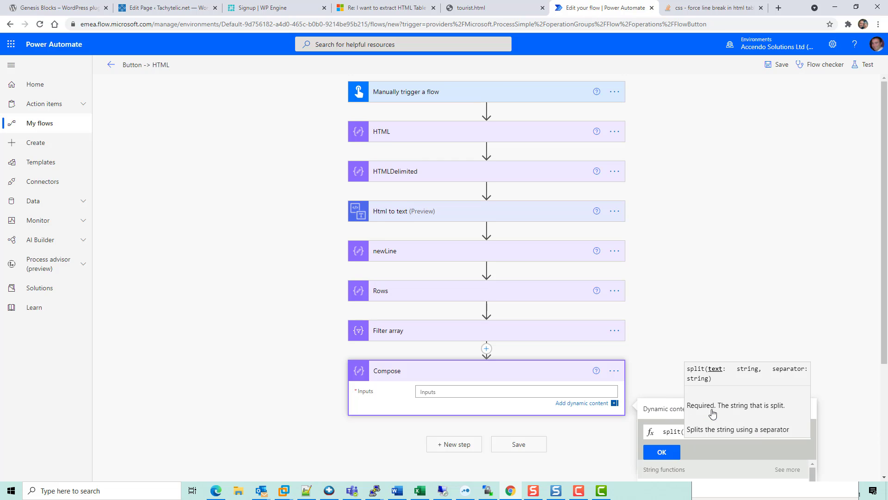
click(664, 409)
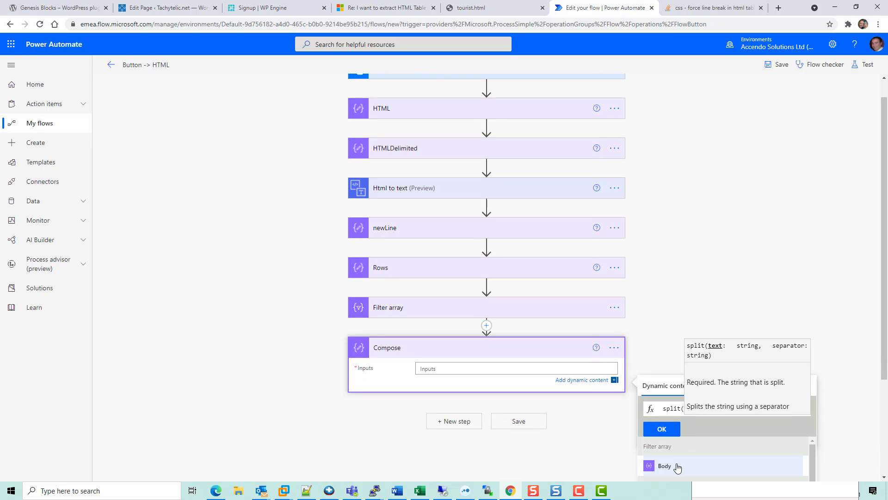
click(709, 411)
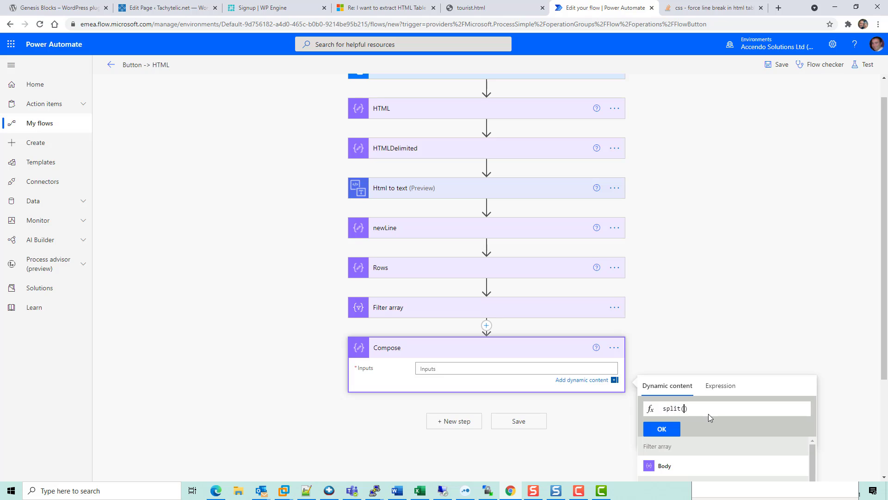
text(first()
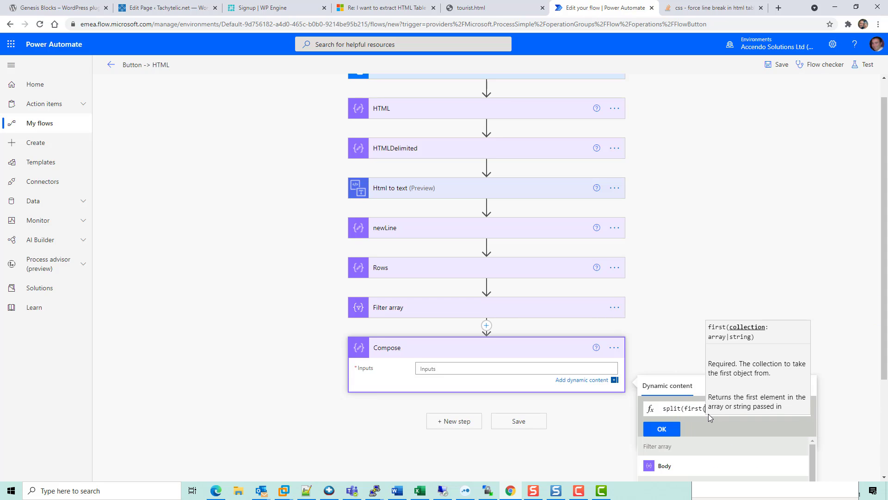
click(705, 408)
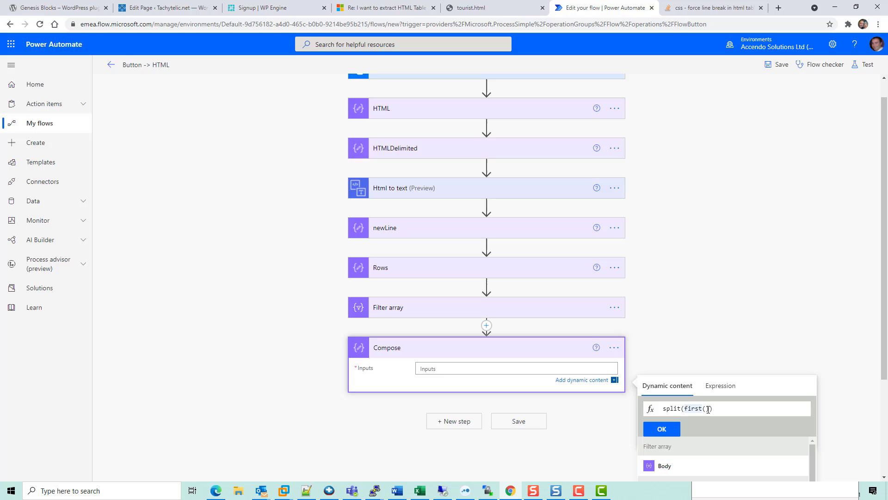
click(678, 466)
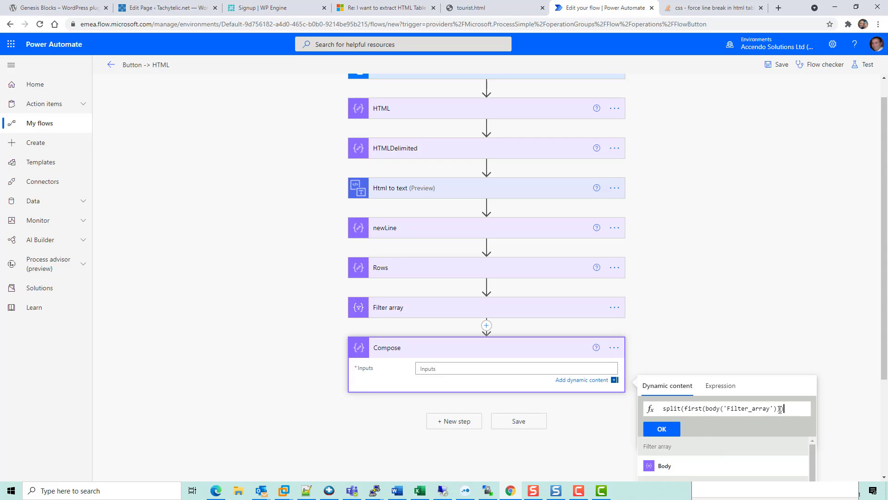
text(, ')
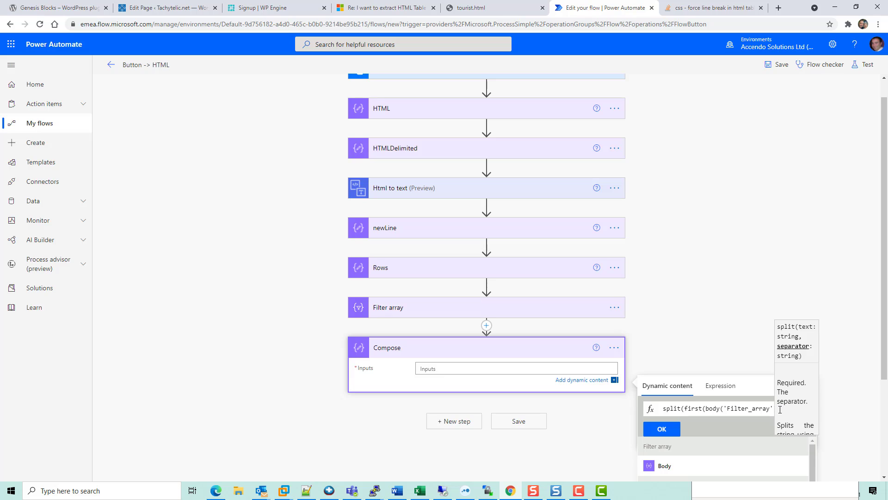
text(^)
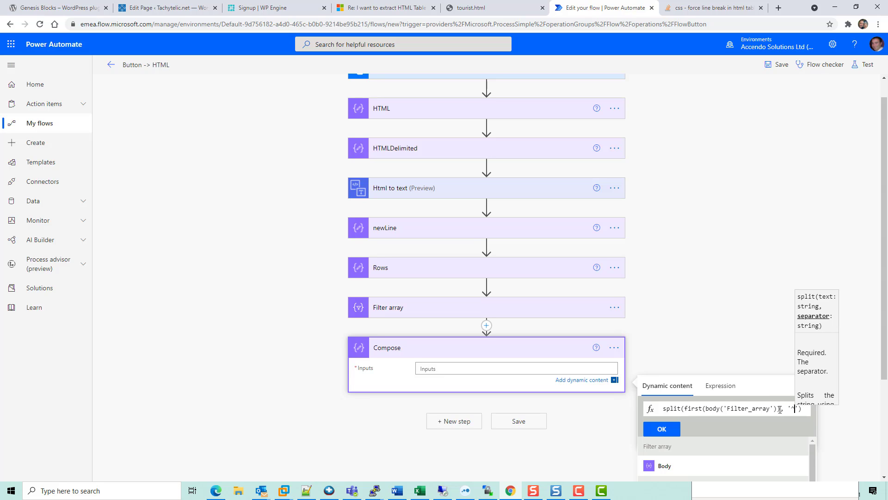
click(662, 429)
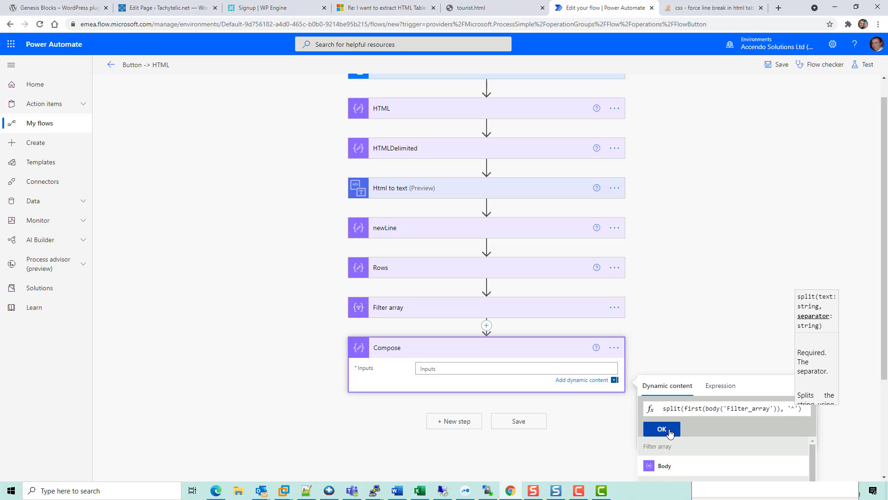
click(544, 421)
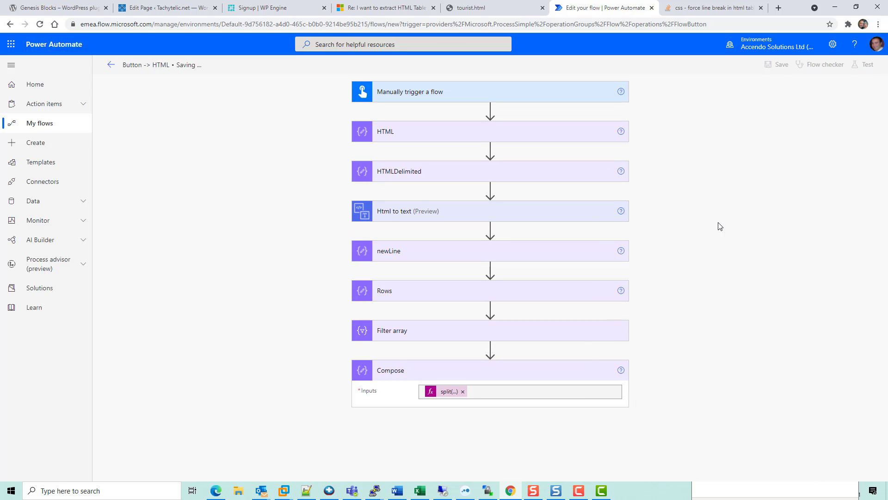
Test-run the flow and check Compose outputs 101, Ayush, 10, Jaipur plus an empty entry
click(863, 65)
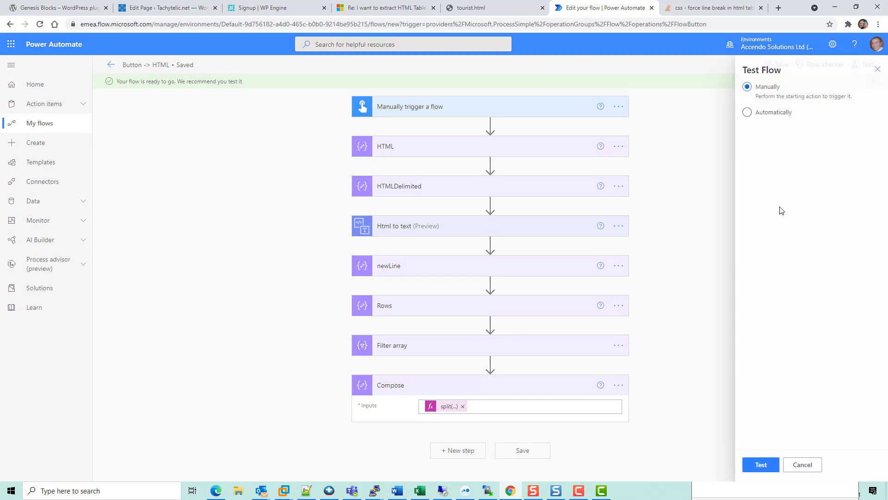
click(760, 464)
click(761, 466)
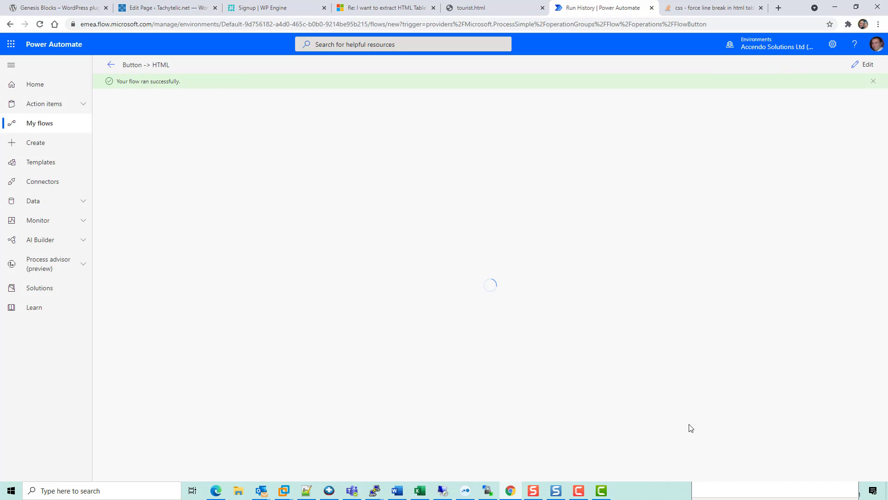
click(568, 401)
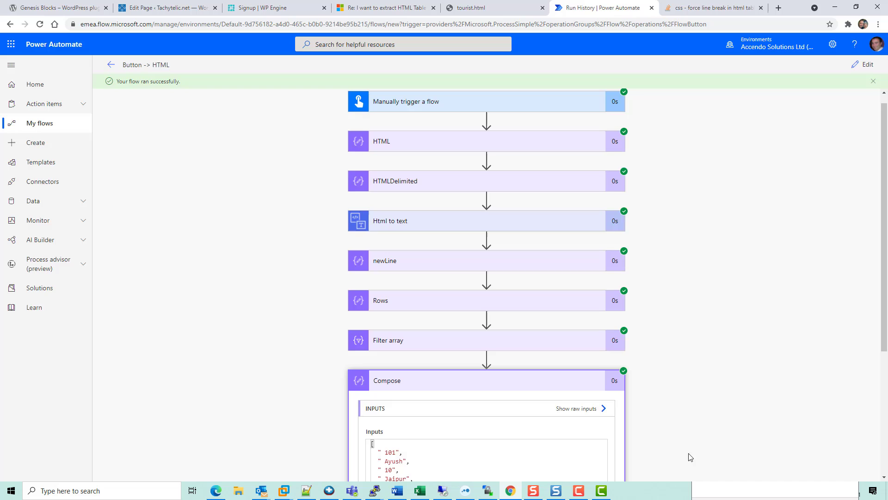
scroll(690, 457, down, 4)
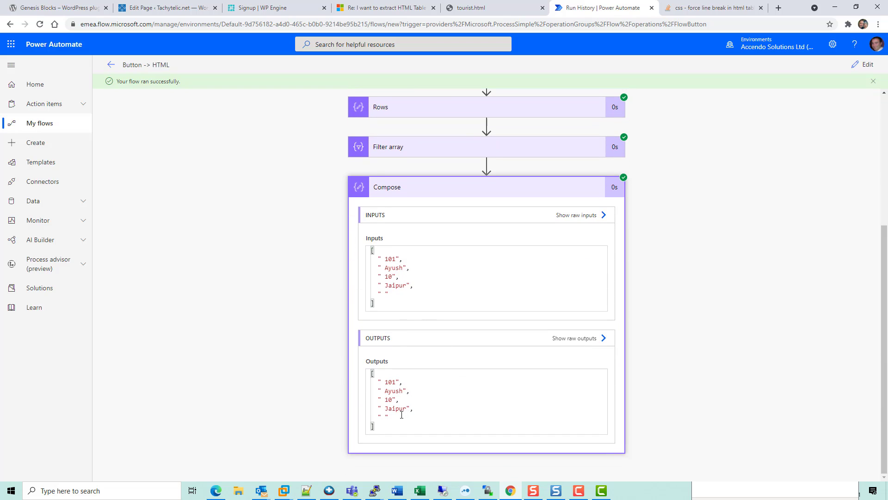
drag(402, 414, 375, 380)
click(386, 382)
click(387, 408)
key(Down)
Compare against the first Filter array row, 101^Ayush^10^Jaipur^, in run details
click(400, 152)
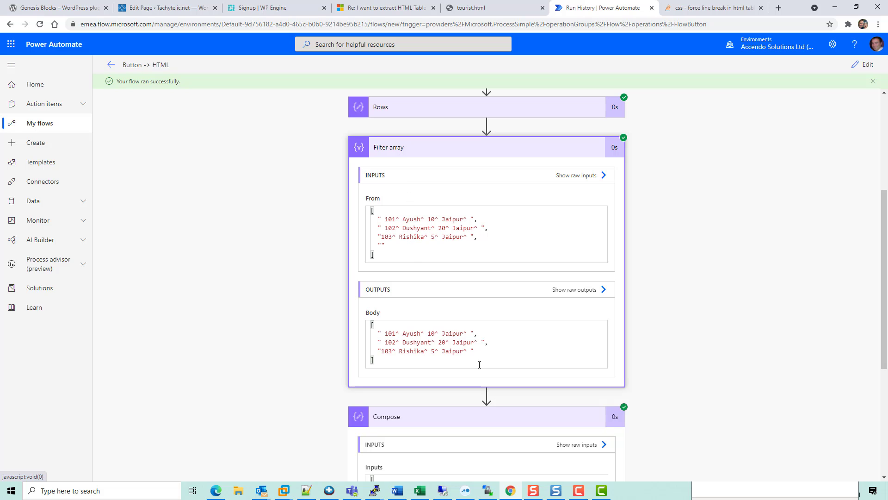
scroll(480, 366, down, 1)
click(398, 311)
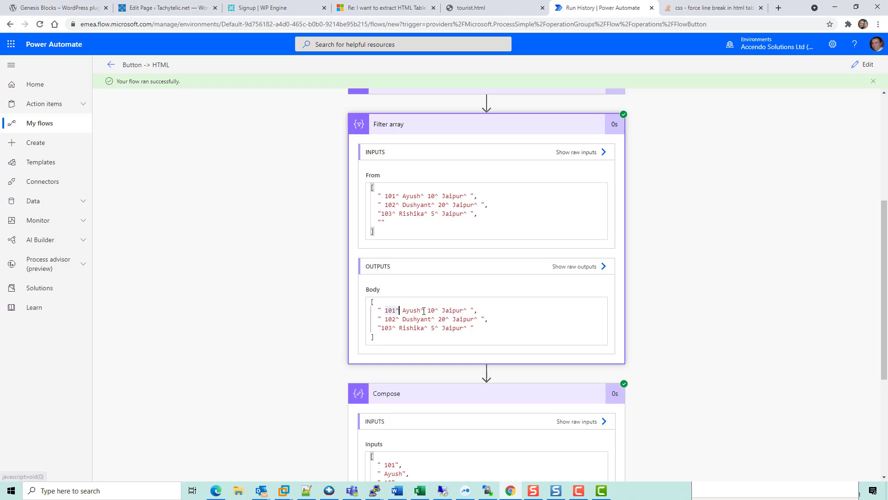
click(407, 311)
click(434, 312)
click(467, 312)
double_click(469, 310)
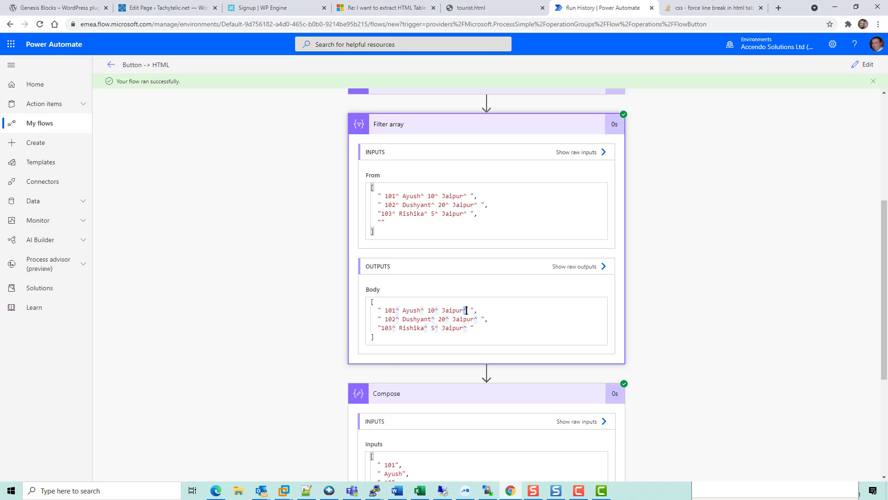
Add a Select data operation step after Compose
click(864, 65)
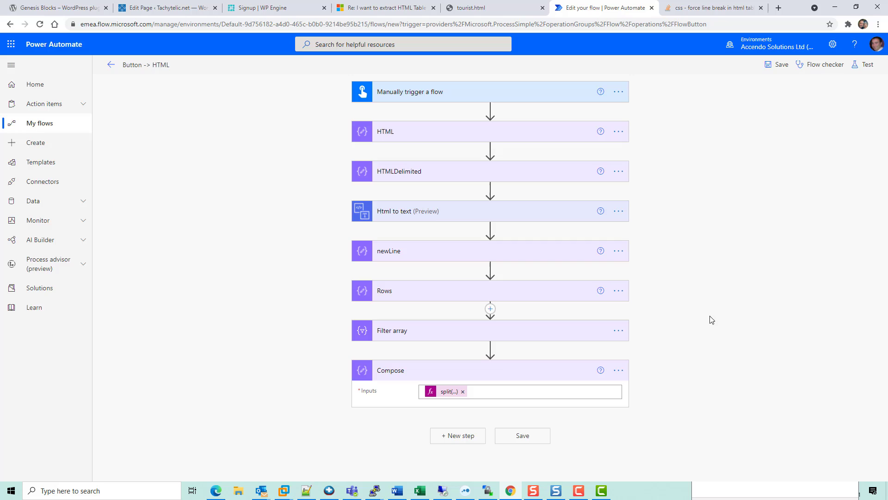
click(460, 436)
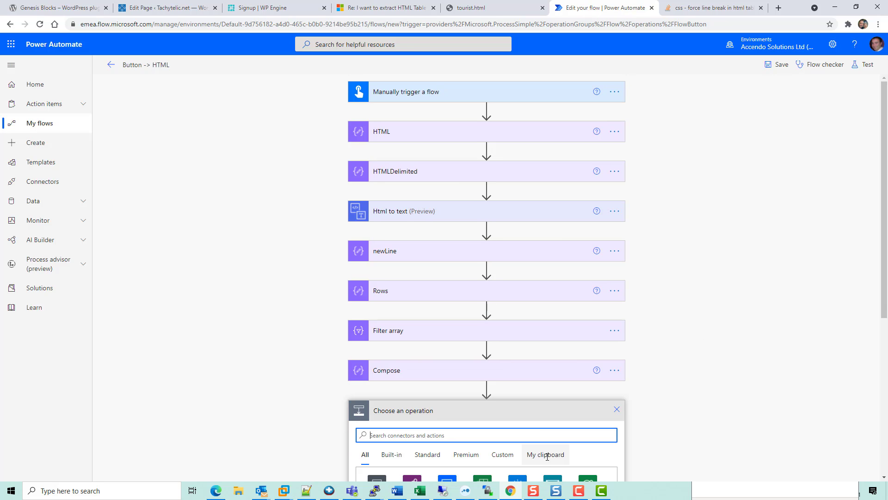
text(sle)
key(BackSpace)
key(BackSpace)
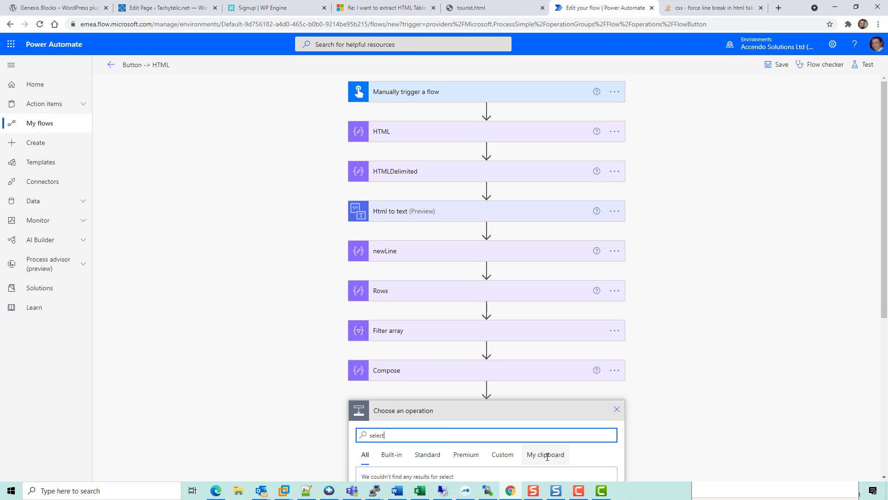
scroll(501, 359, down, 2)
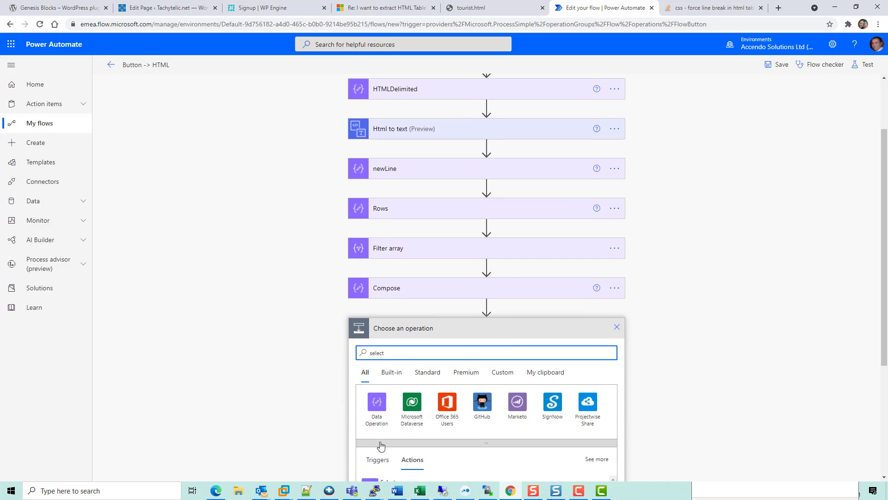
scroll(416, 451, down, 2)
click(385, 423)
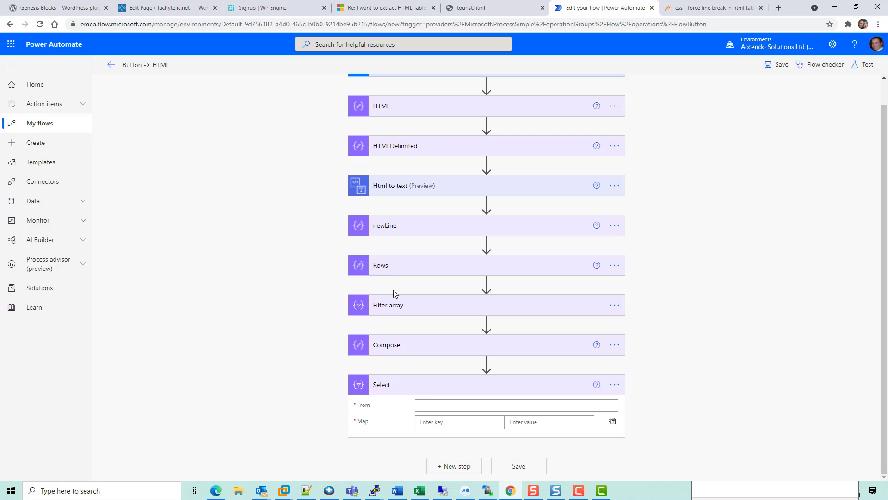
Point the draft Select's From at Filter array Body and begin a 'Ro' map key
click(432, 405)
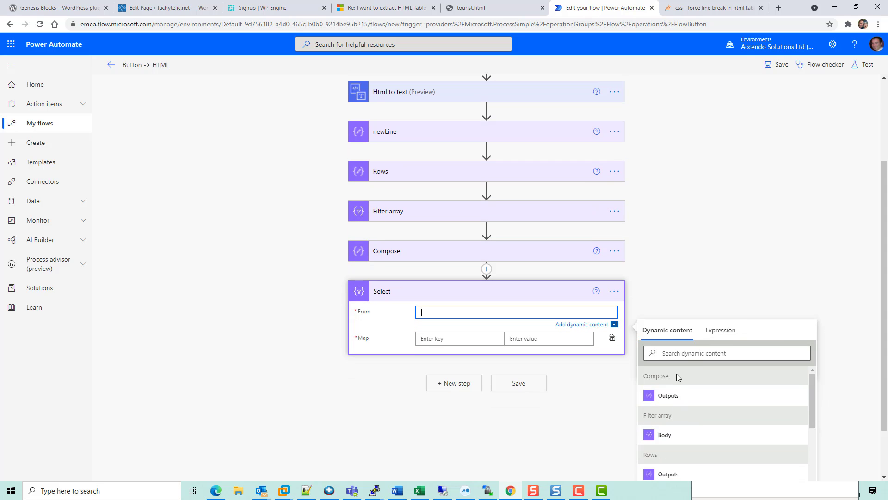
click(718, 330)
click(668, 319)
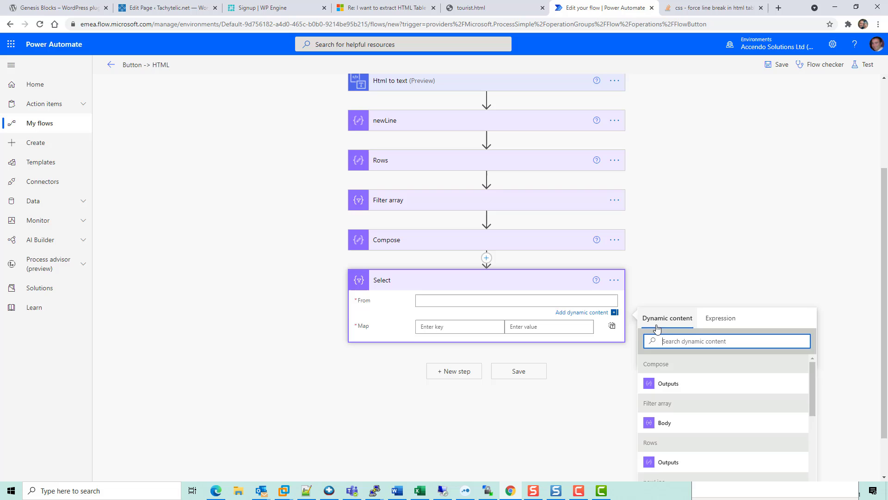
click(665, 423)
click(452, 329)
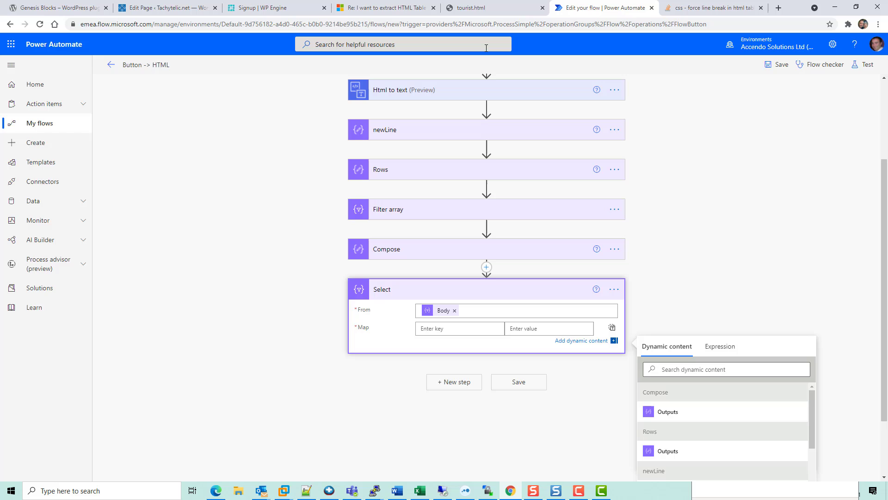
click(481, 8)
click(576, 11)
text(Roll No)
Delete the draft Select step from its options menu
click(563, 326)
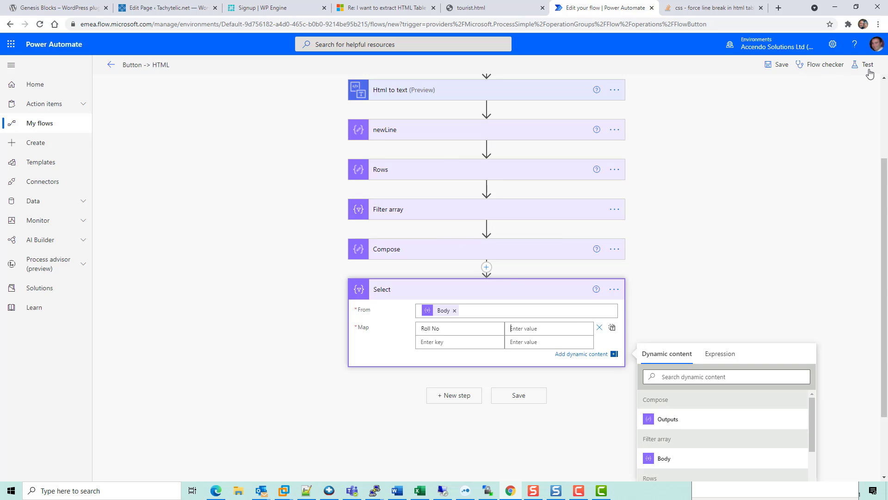
click(614, 289)
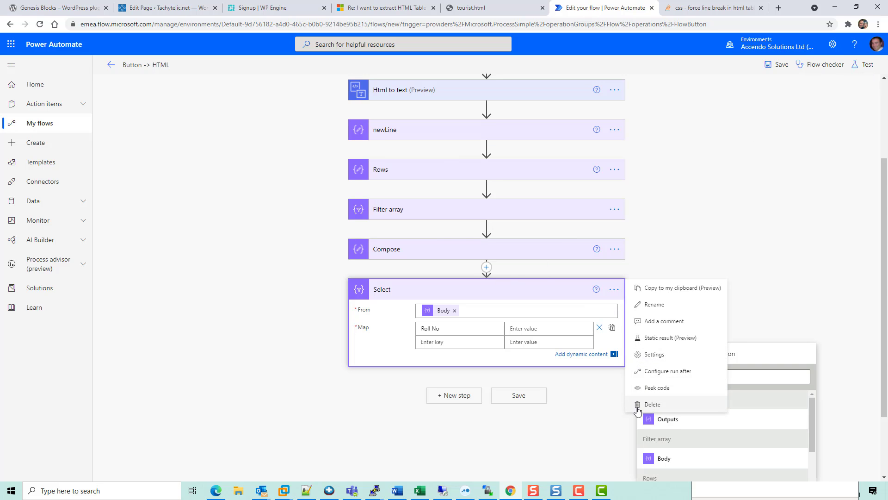
click(656, 402)
Confirm the Select deletion and run a manually triggered test of the flow
click(450, 279)
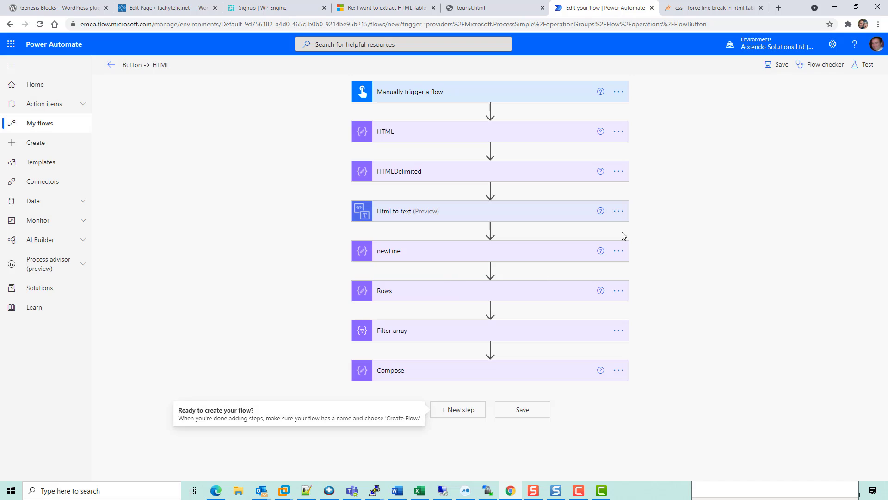
click(865, 64)
click(755, 464)
click(750, 465)
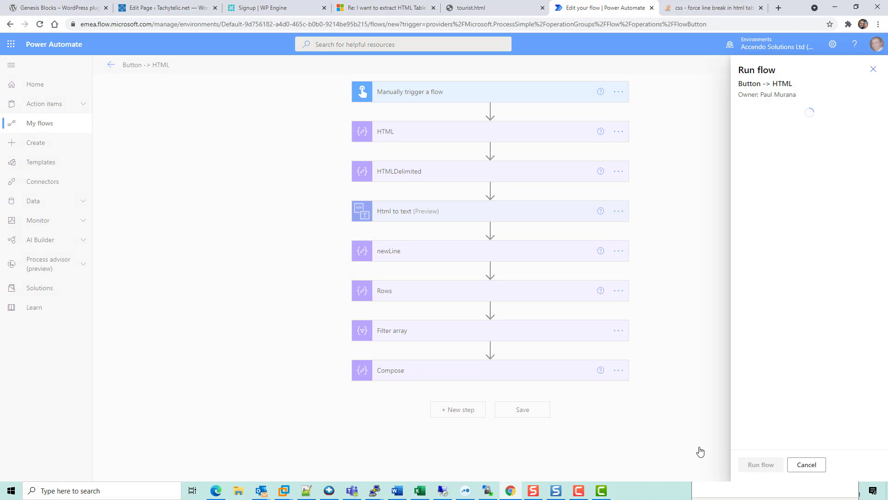
click(756, 464)
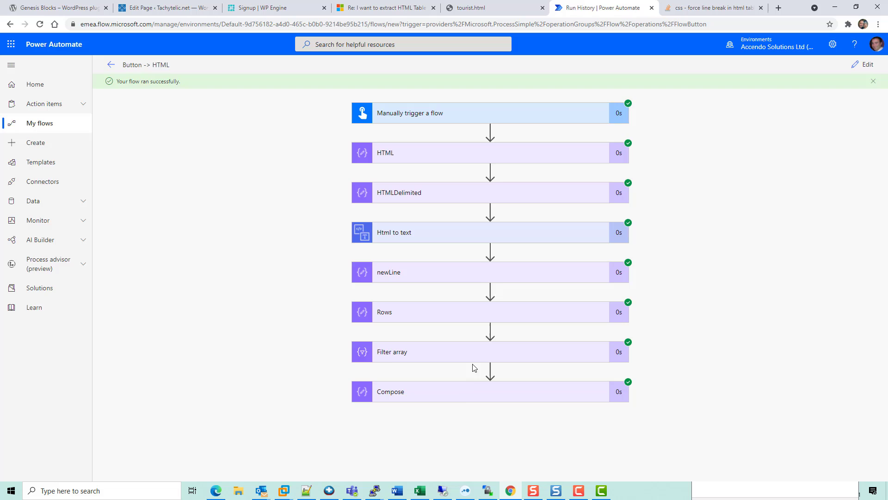
Copy the Compose inputs array (101, Ayush, 10, Jaipur) into Notepad++
click(484, 390)
scroll(486, 372, down, 2)
drag(375, 369, 336, 306)
key(ctrl+c)
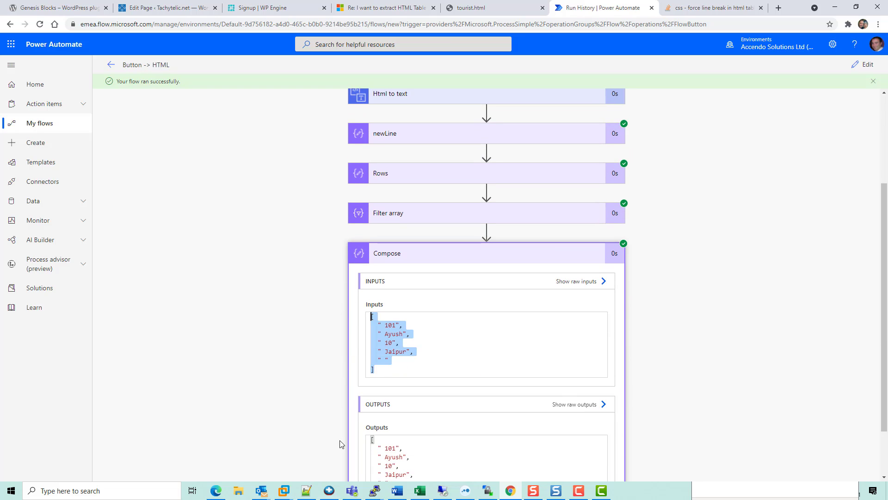
click(305, 492)
key(ctrl+v)
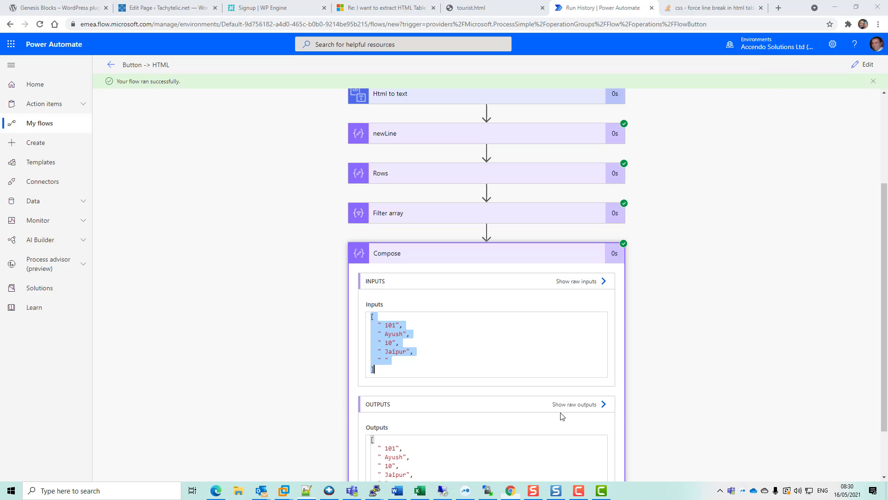
key(alt+Tab)
Start a new step after Compose and search the actions for 'select'
click(870, 65)
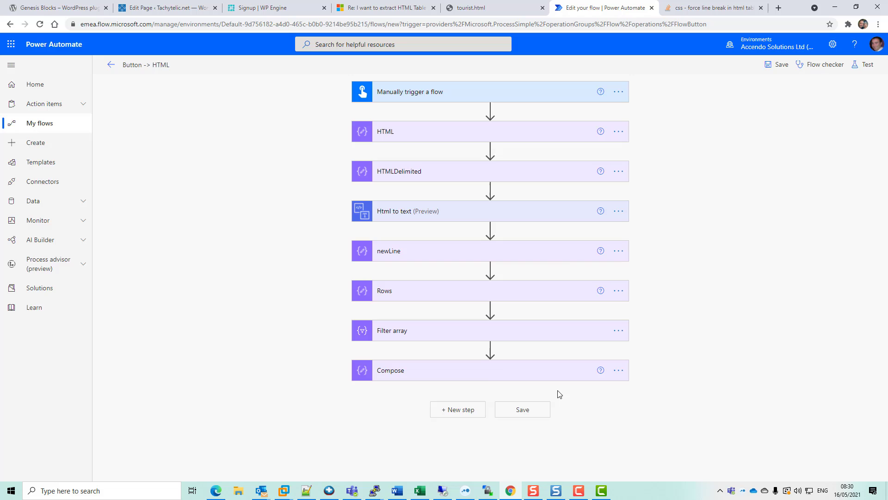
click(464, 407)
text(se)
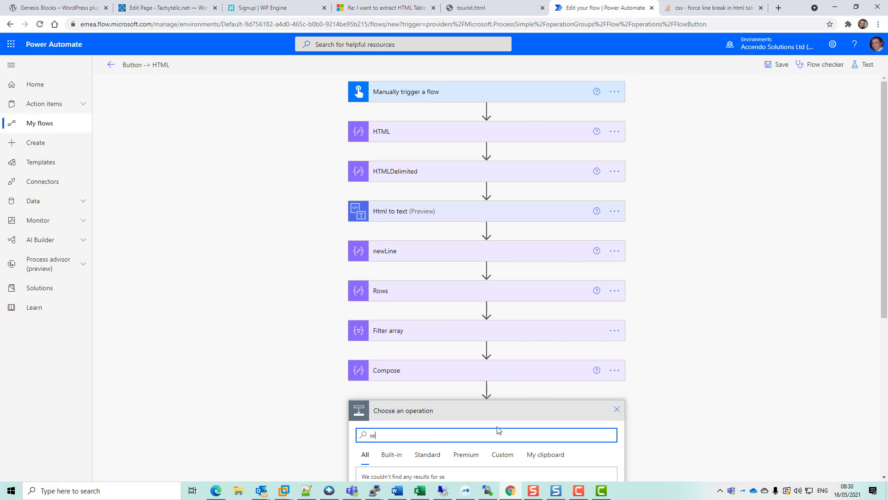
text(lect)
scroll(447, 385, down, 4)
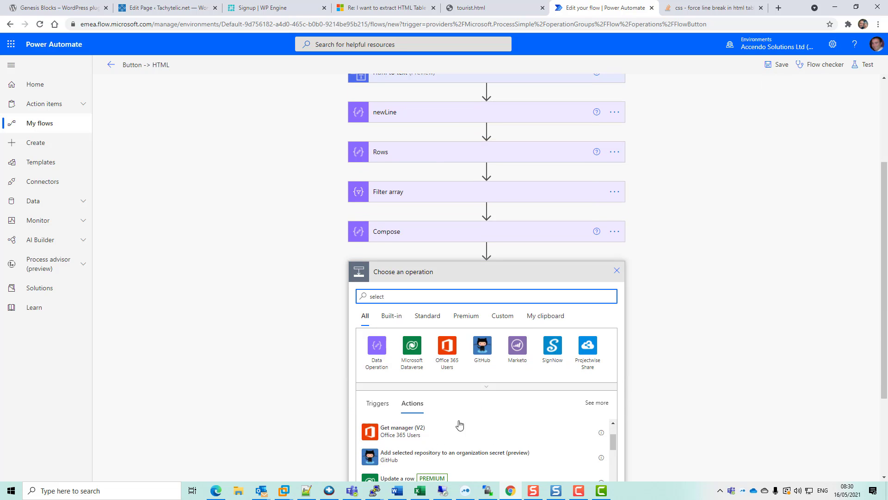
scroll(429, 424, up, 4)
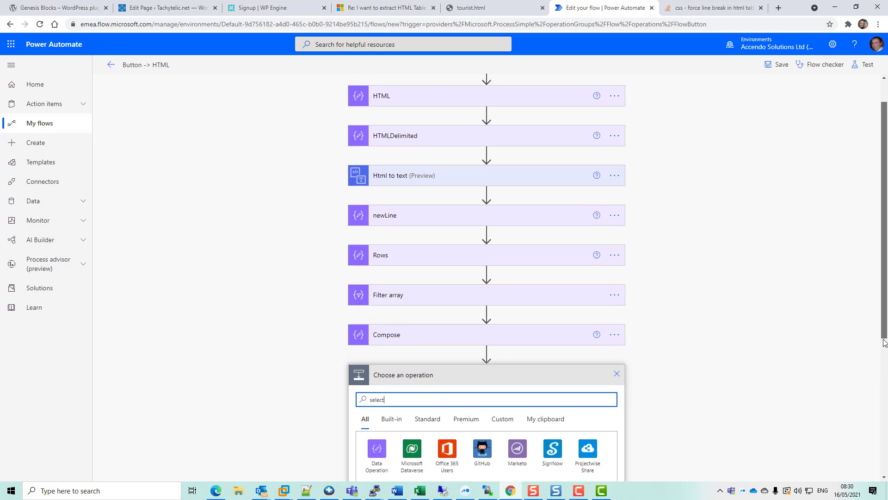
scroll(879, 381, down, 4)
Add the Select data operation reading from Filter array's Body
click(405, 366)
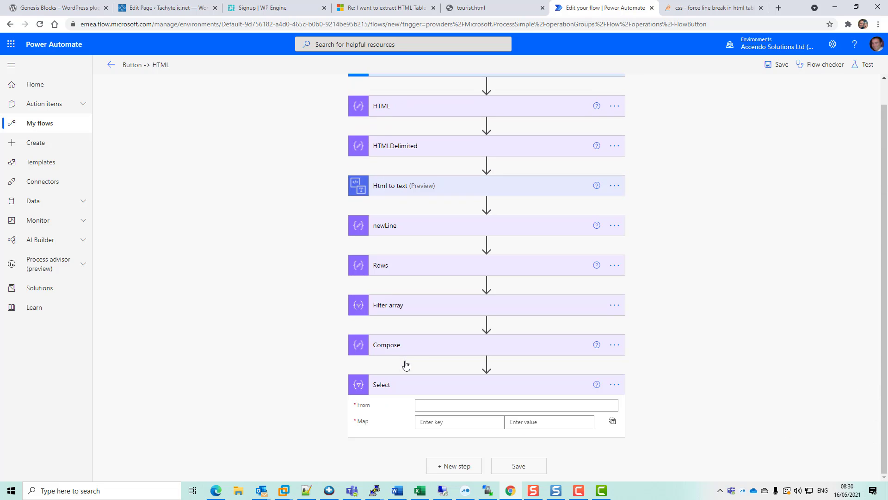
click(455, 403)
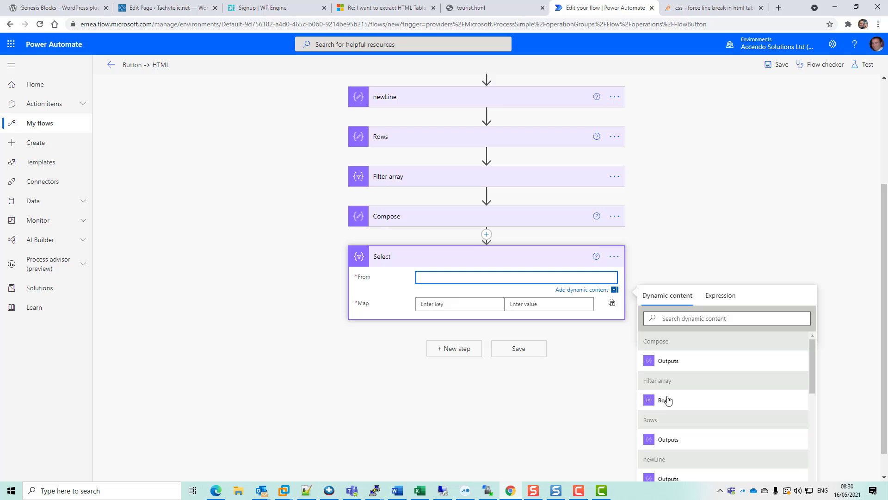
click(668, 400)
click(458, 306)
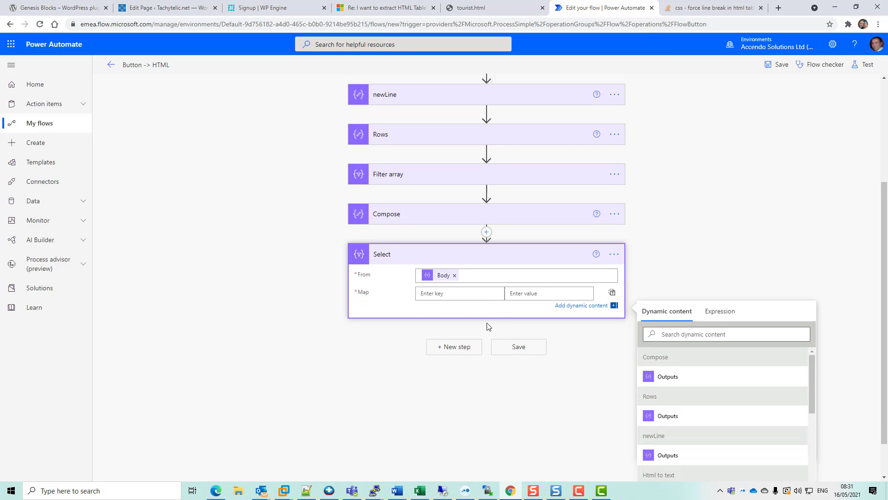
key(alt+Tab)
key(alt+Tab)
Map the Roll No key to the expression split(item(), '^')[0]
text(Ro)
key(Tab)
click(748, 335)
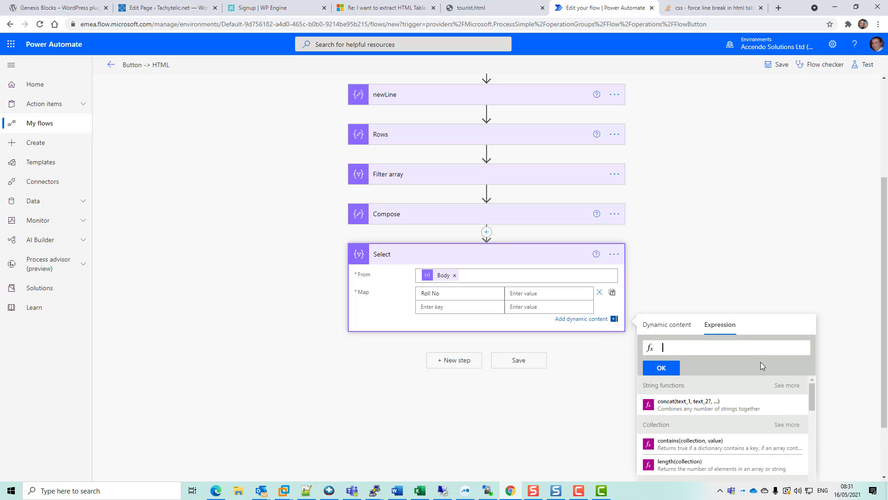
text(split(item)
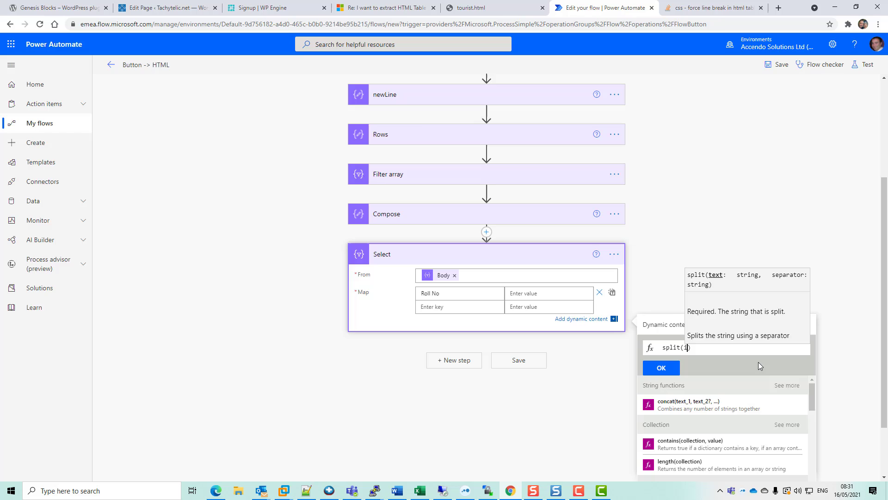
text((), )
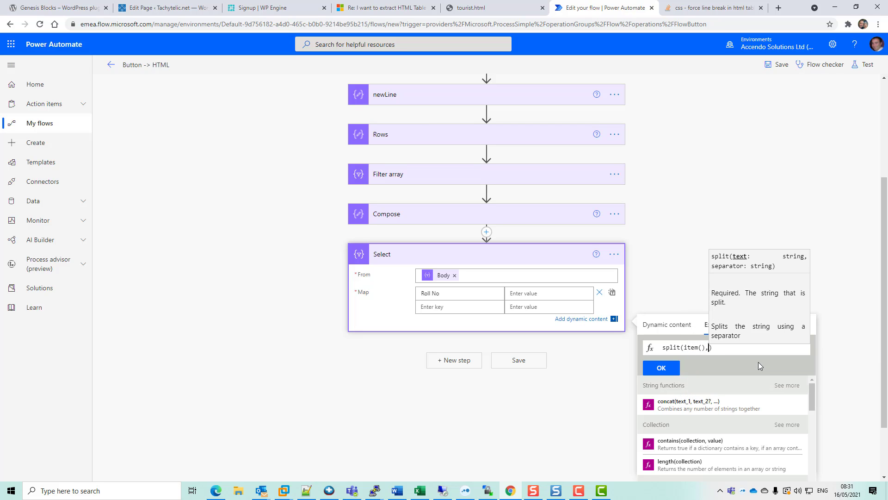
text('^)
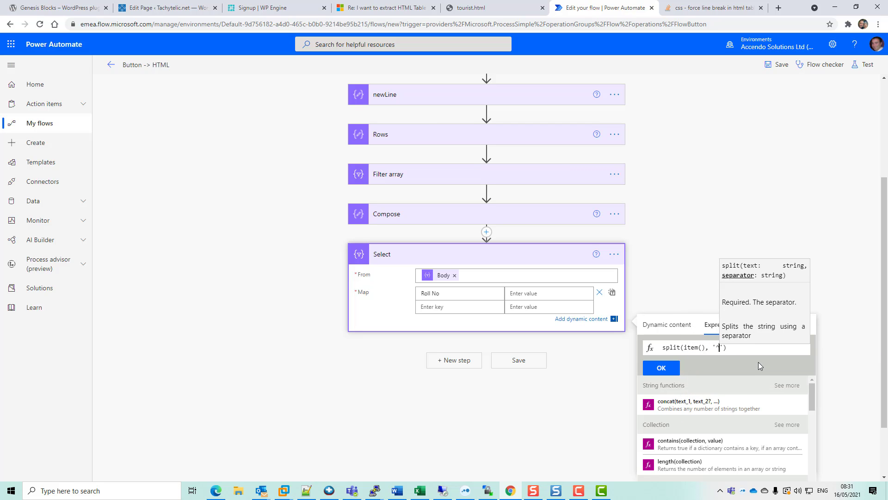
click(758, 350)
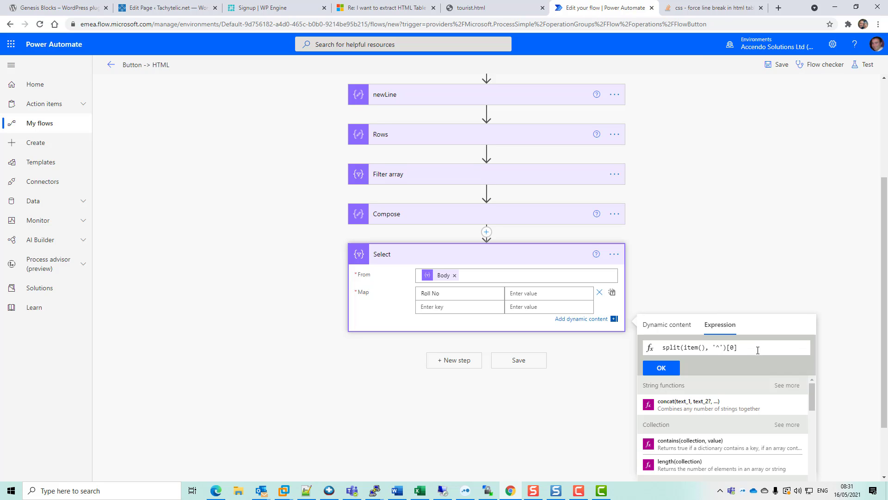
click(669, 367)
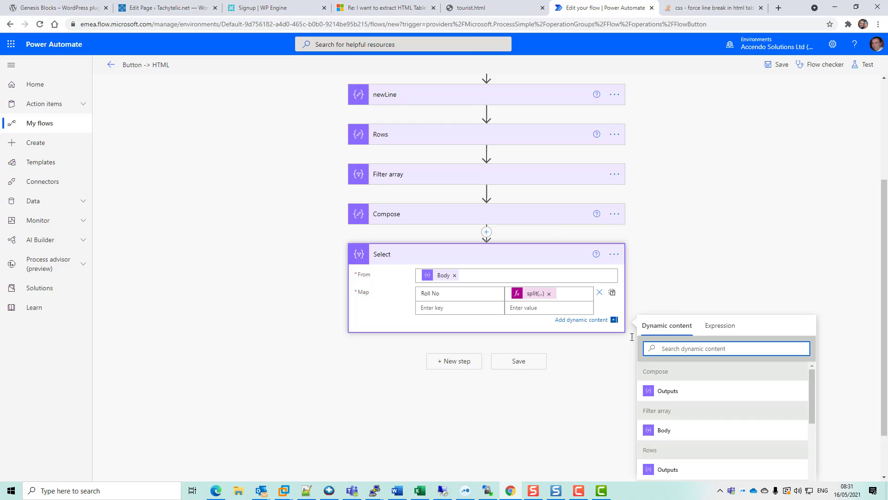
click(482, 9)
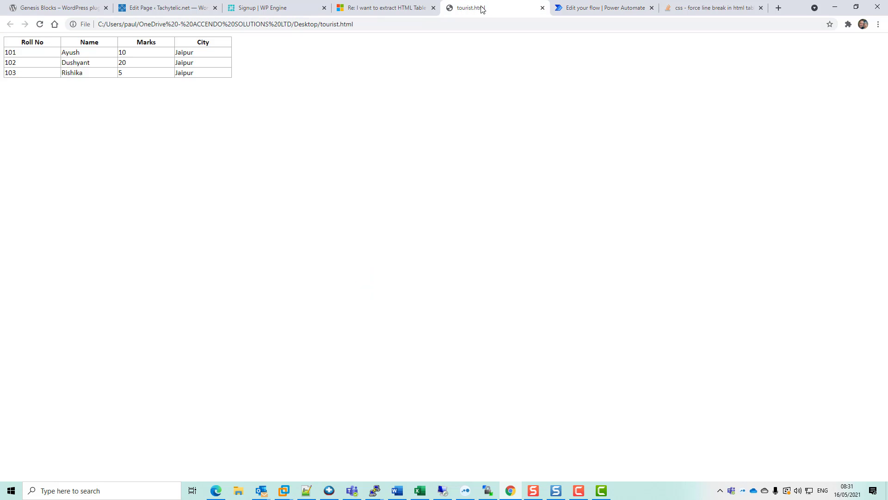
click(577, 9)
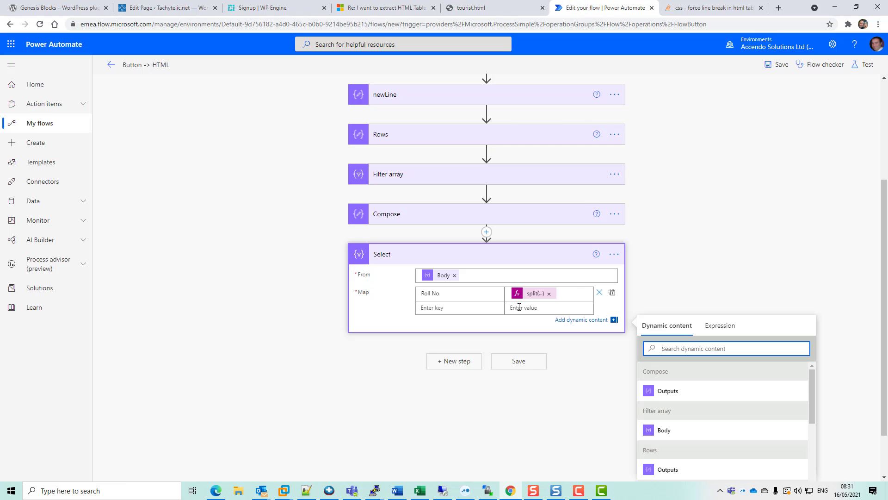
Map the Name key to split(item(), '^')[1] and save the flow
click(479, 307)
text(Name)
click(554, 307)
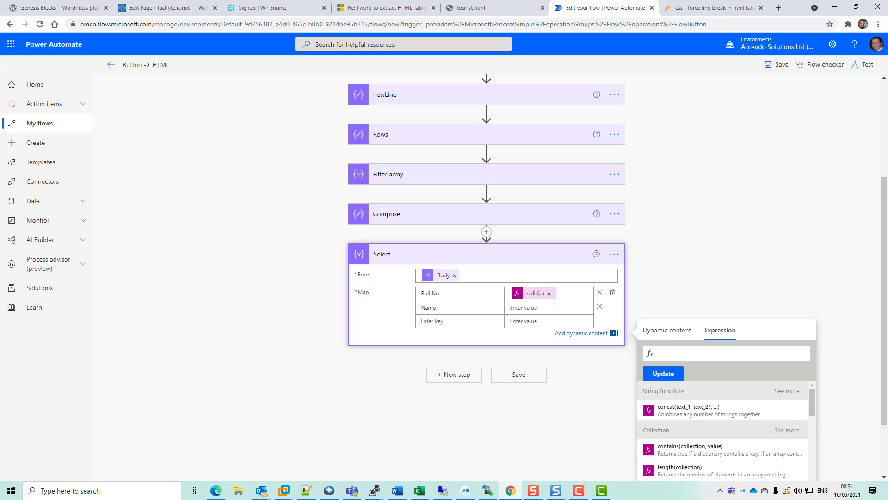
click(682, 353)
text(split(item(), '^')[0])
key(ctrl+a)
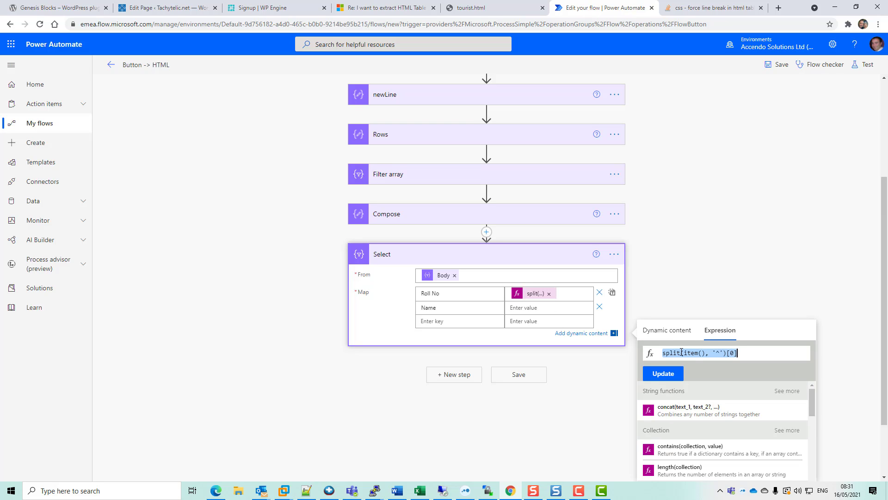
click(540, 308)
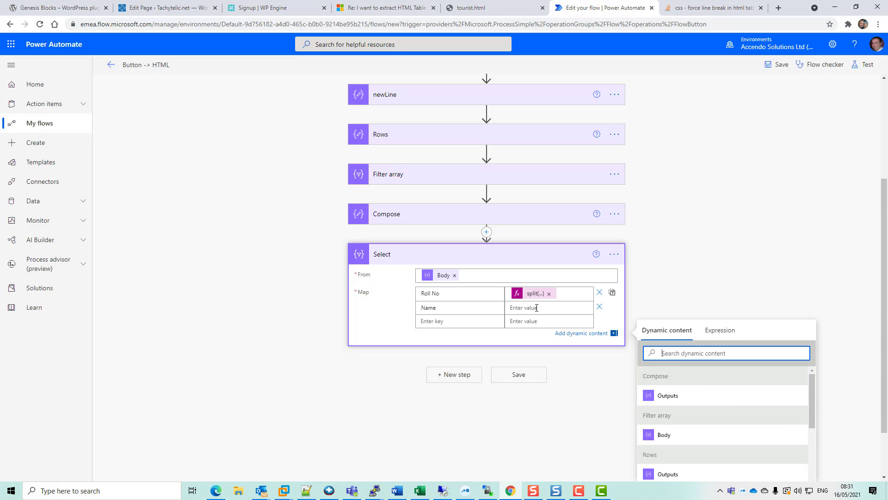
click(708, 336)
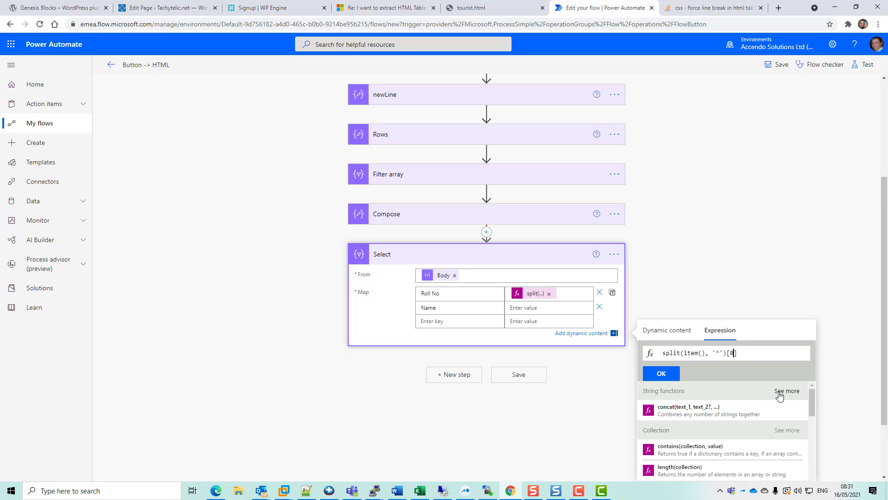
click(665, 375)
click(518, 381)
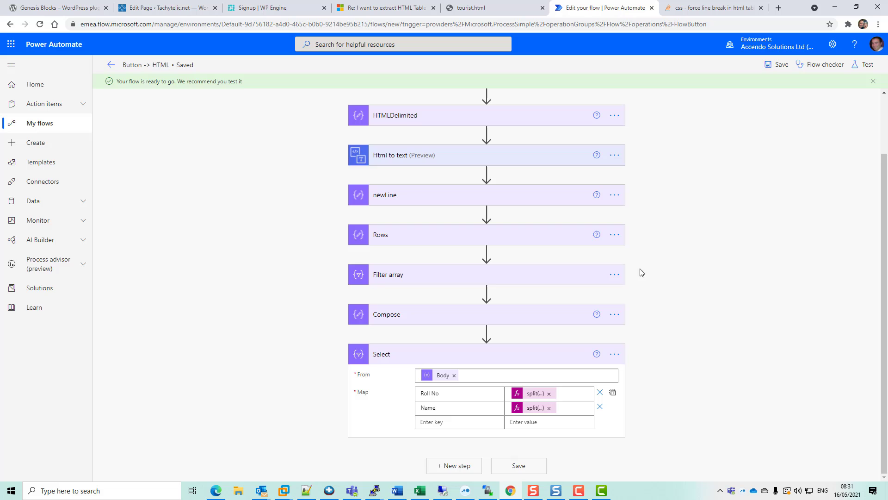
Run a manual test of the saved flow and expand the Select step's results
click(863, 64)
click(757, 464)
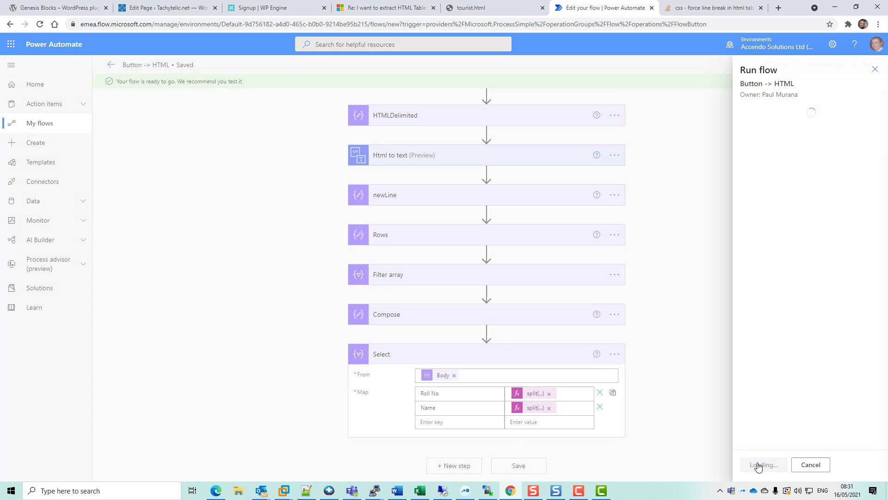
click(757, 465)
click(757, 465)
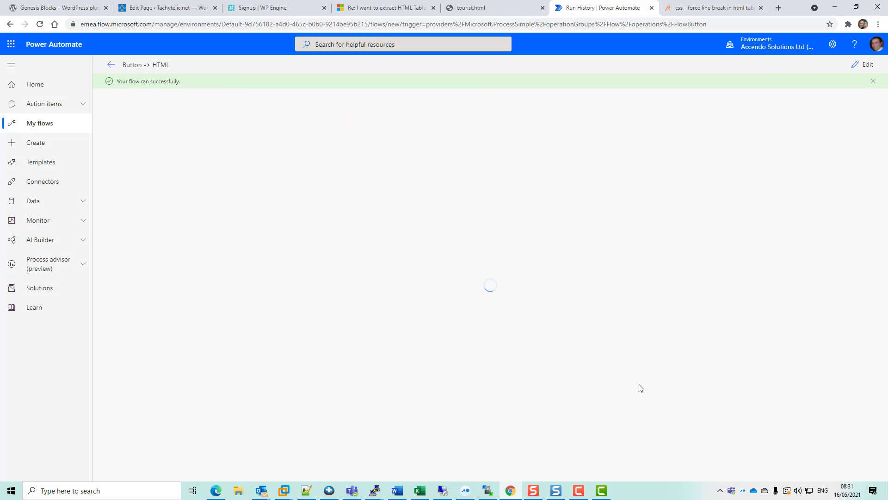
click(560, 434)
Inspect the Select output, marking the leading spaces before Dushyant and Rishika
scroll(699, 385, down, 3)
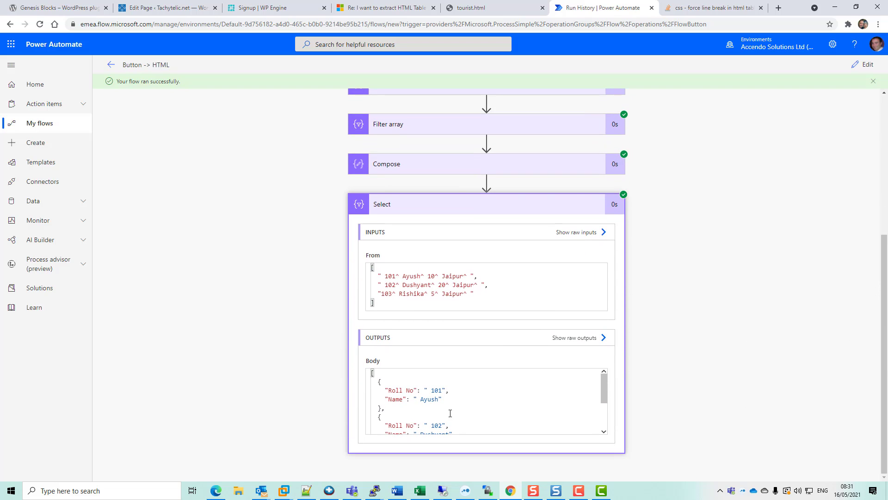
scroll(601, 392, down, 1)
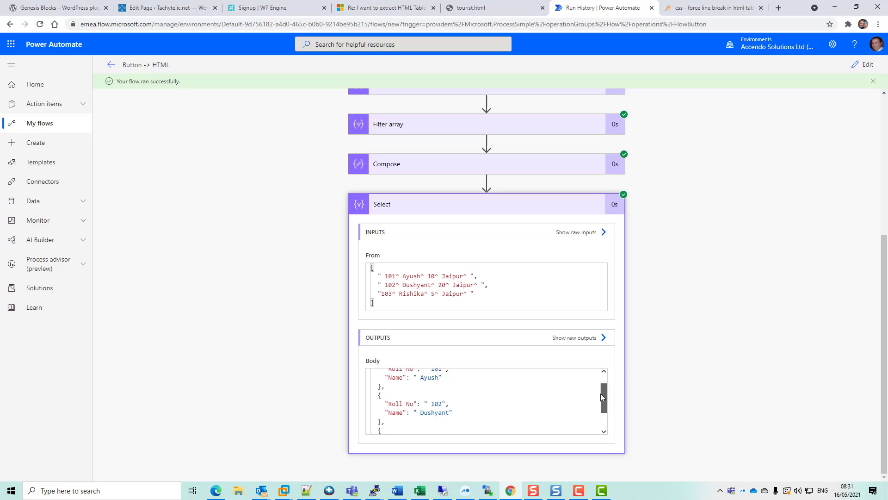
scroll(601, 393, up, 1)
scroll(600, 394, down, 2)
scroll(601, 395, down, 2)
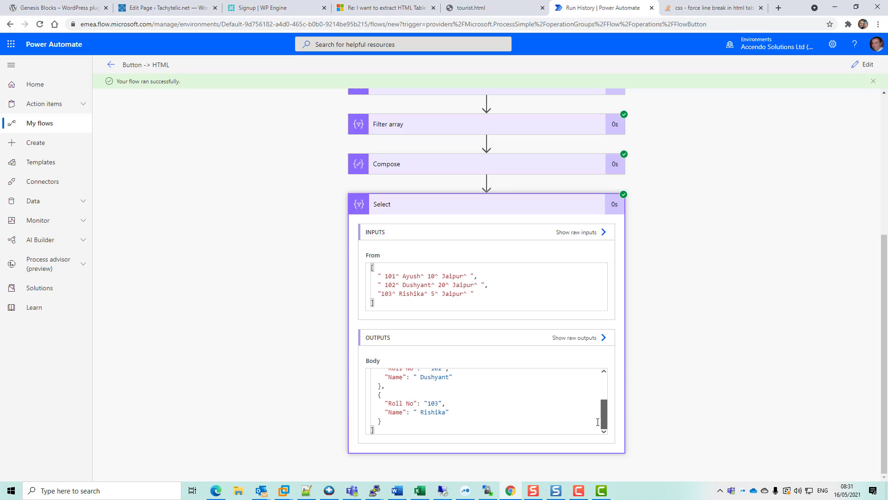
drag(420, 417, 421, 413)
drag(418, 377, 422, 376)
scroll(601, 407, up, 3)
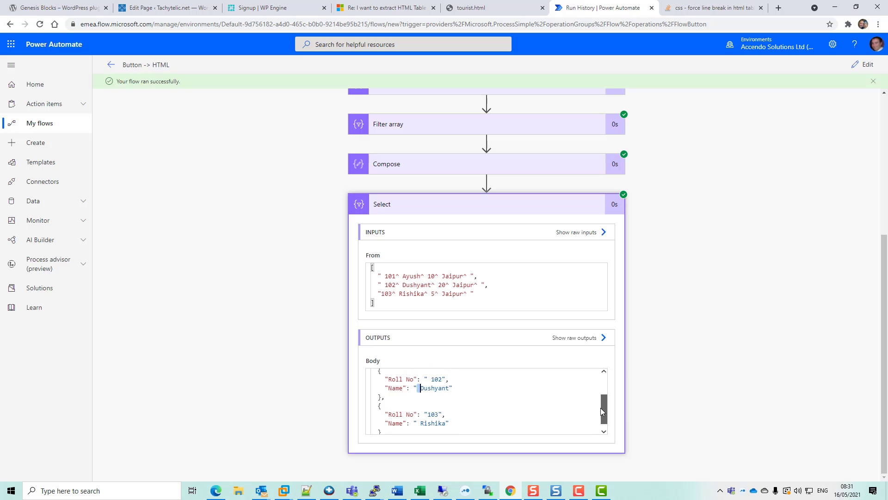
click(864, 65)
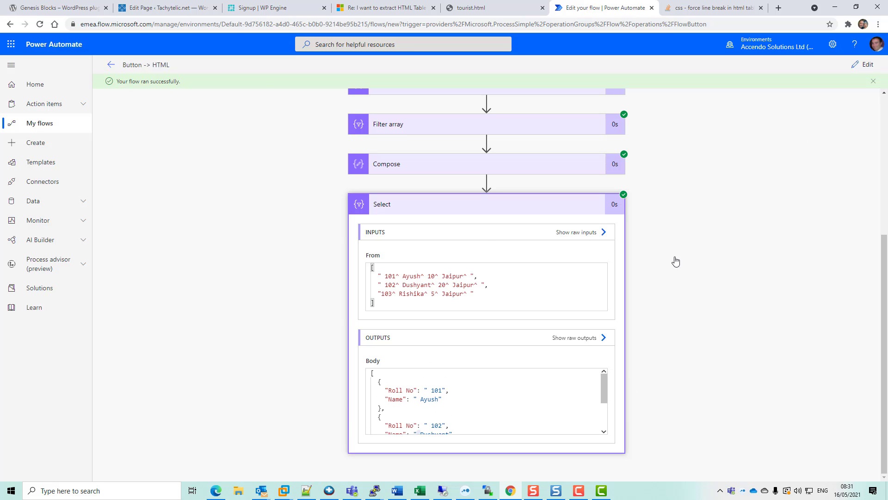
Wrap the Roll No value in trim(), making it trim(split(item(), '^')[0])
scroll(558, 399, down, 1)
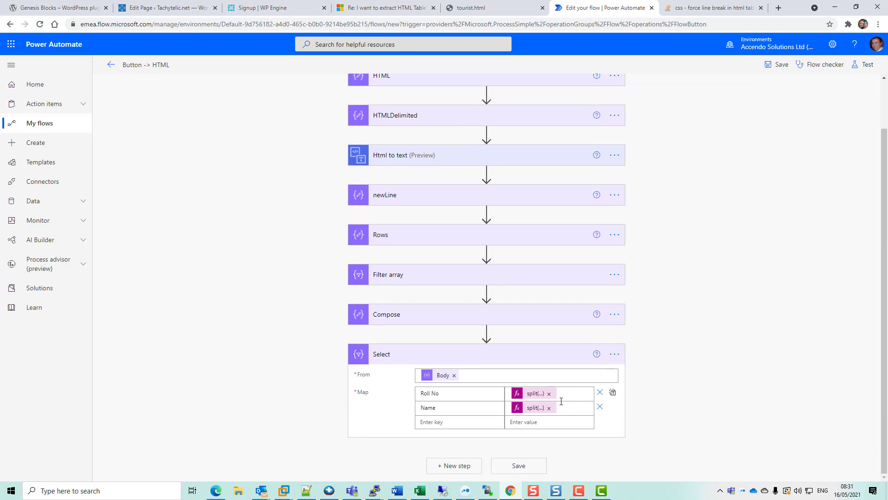
click(533, 394)
text(trim)
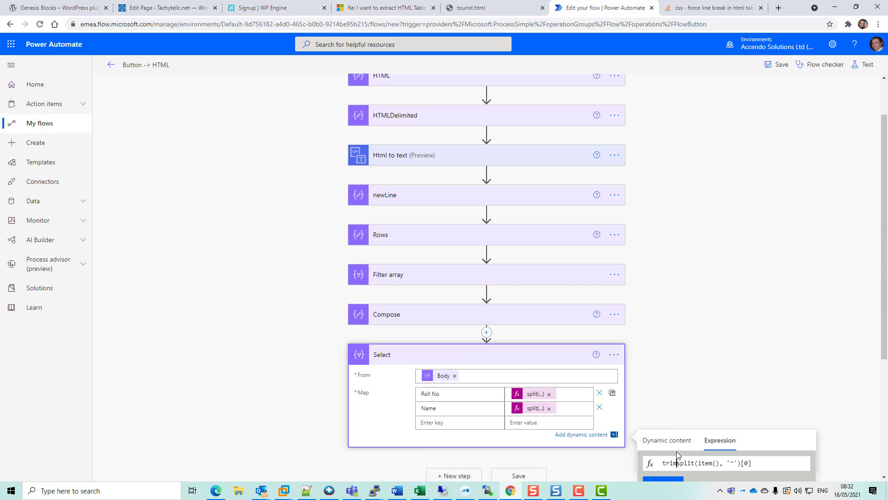
text(()
key(End)
text())
click(666, 479)
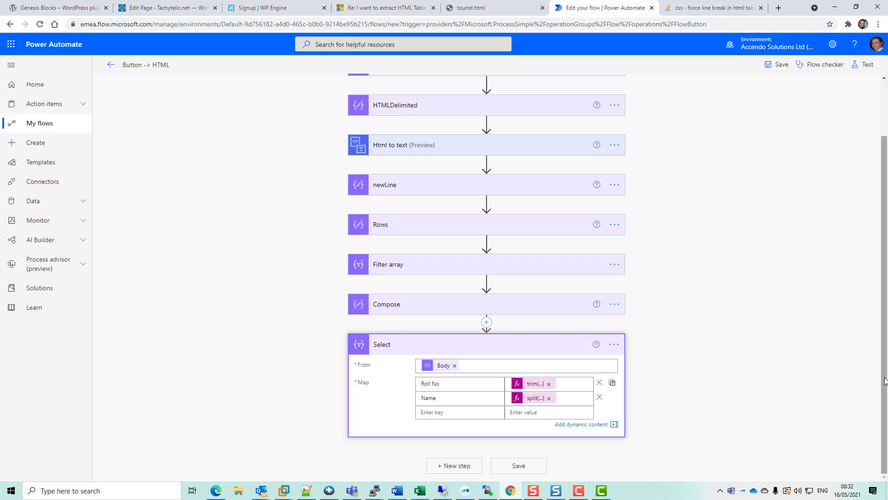
Copy the trimmed Roll No expression and paste it in place of Name's untrimmed value
click(532, 384)
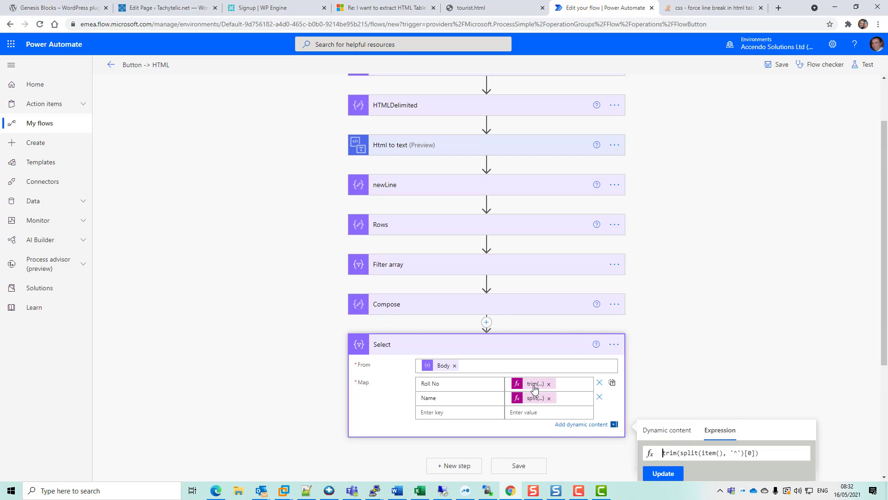
triple_click(708, 453)
key(ctrl+c)
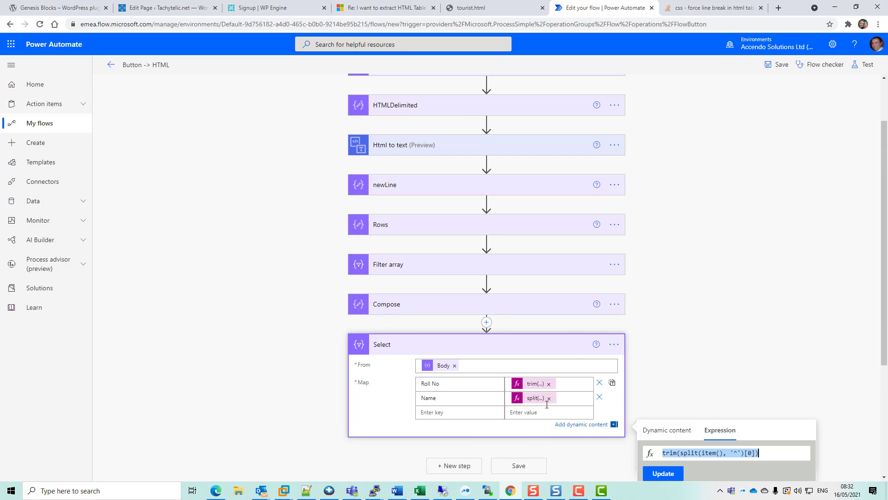
click(548, 398)
click(708, 431)
key(ctrl+v)
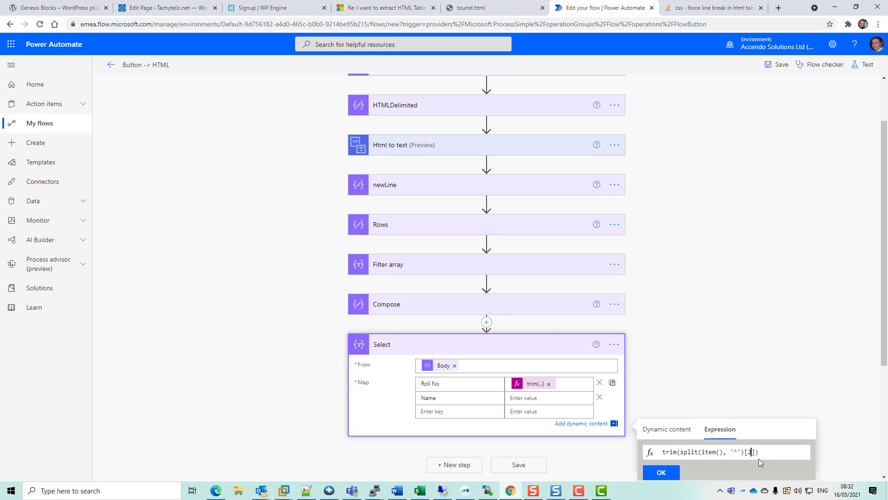
Apply the trimmed expression to Name and check tourist.html's column names
click(660, 471)
click(469, 8)
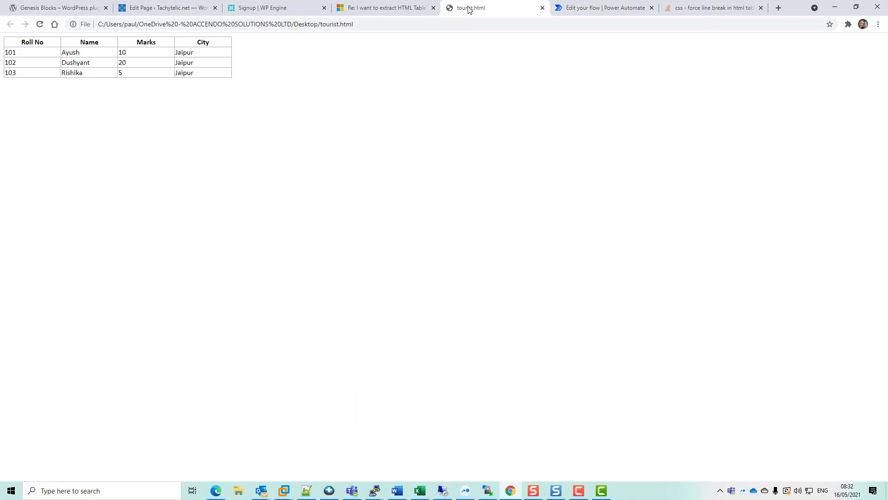
click(576, 10)
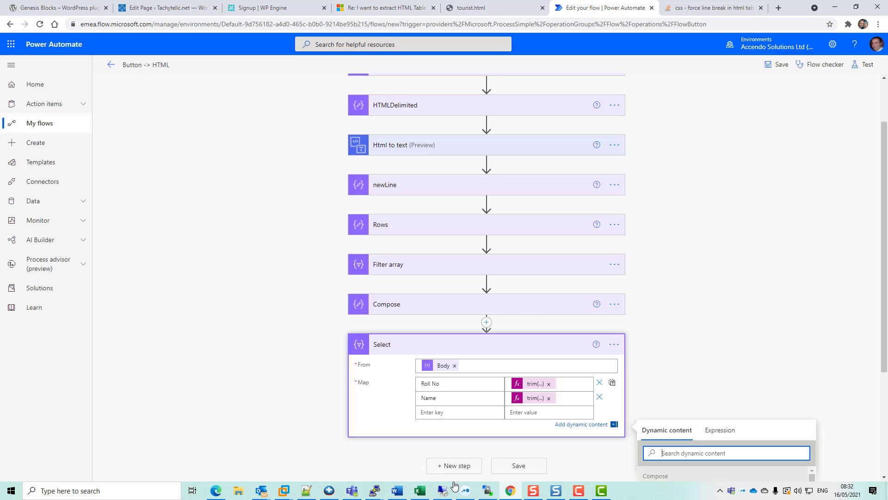
Add a Marks key mapped to trim(split(item(), '^')[2])
click(447, 411)
text(MAr)
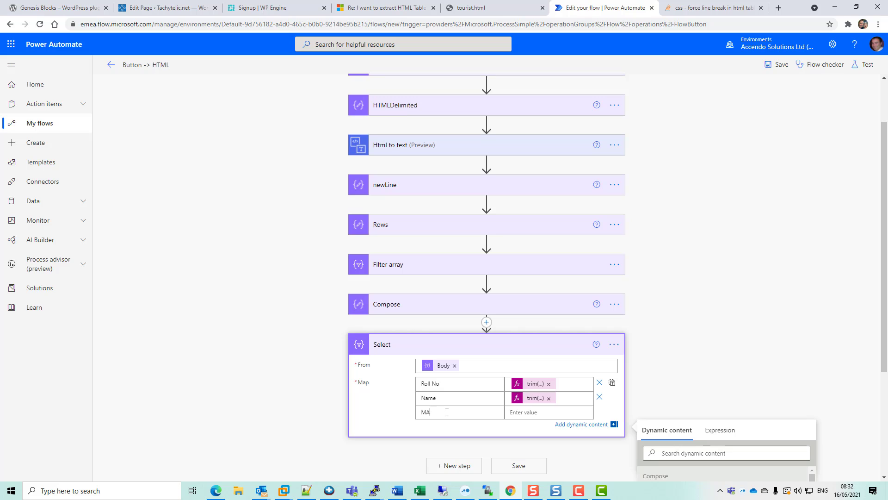
key(BackSpace)
text(arks)
key(Tab)
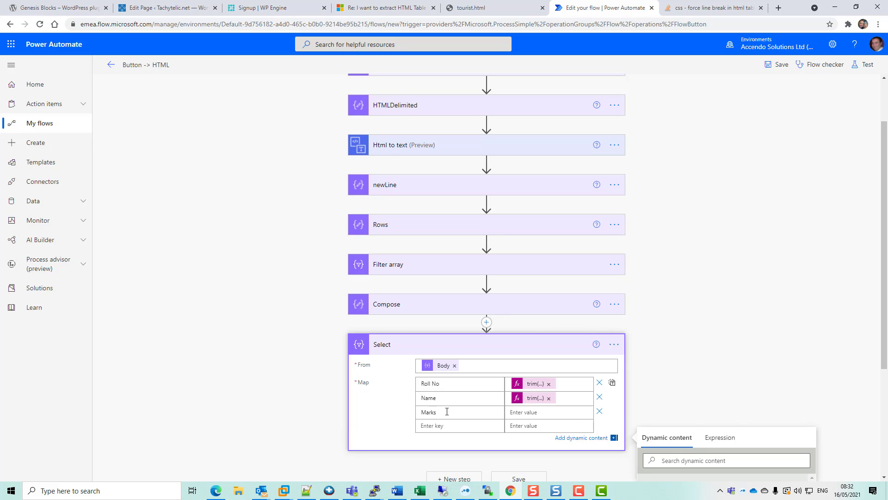
click(721, 438)
key(ctrl+v)
click(752, 460)
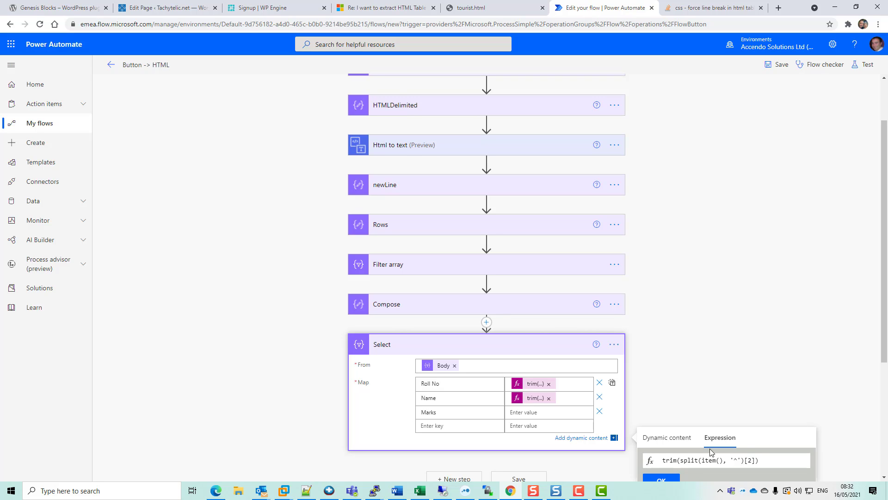
click(662, 479)
Add a City key mapped to trim(split(item(), '^')[3]) and save the flow
click(481, 425)
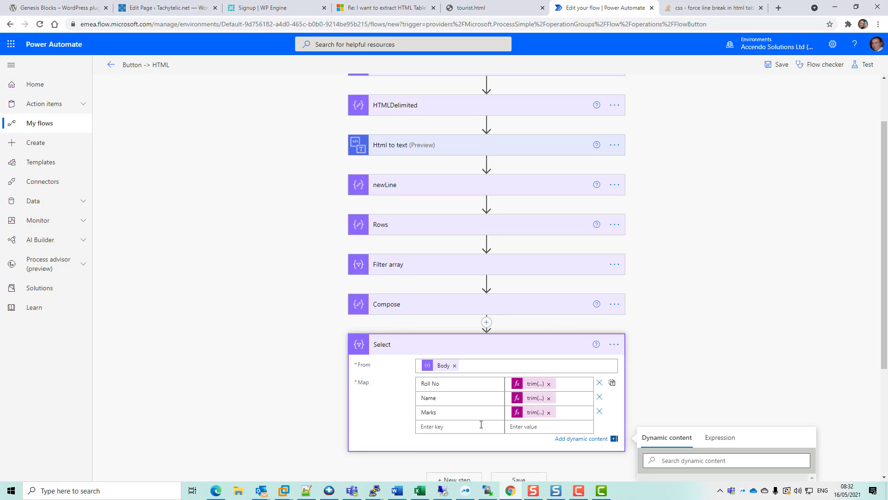
text(City)
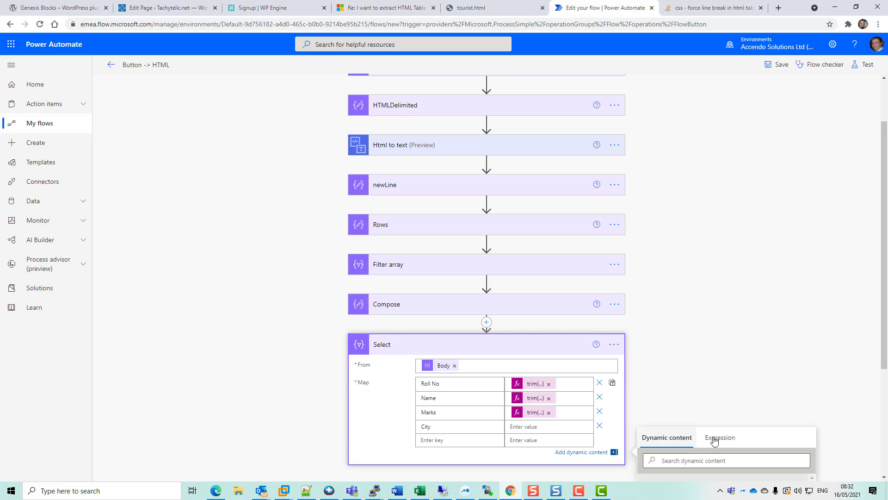
click(714, 440)
key(ctrl+v)
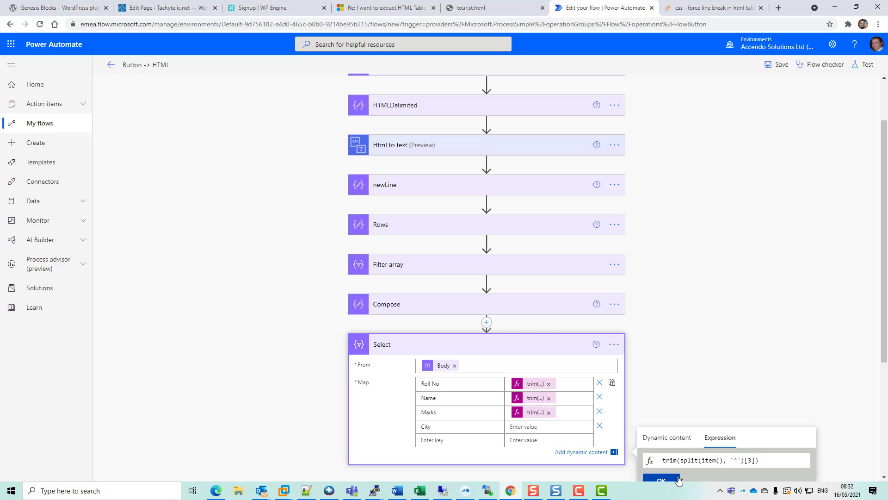
click(663, 479)
scroll(859, 425, down, 3)
click(519, 336)
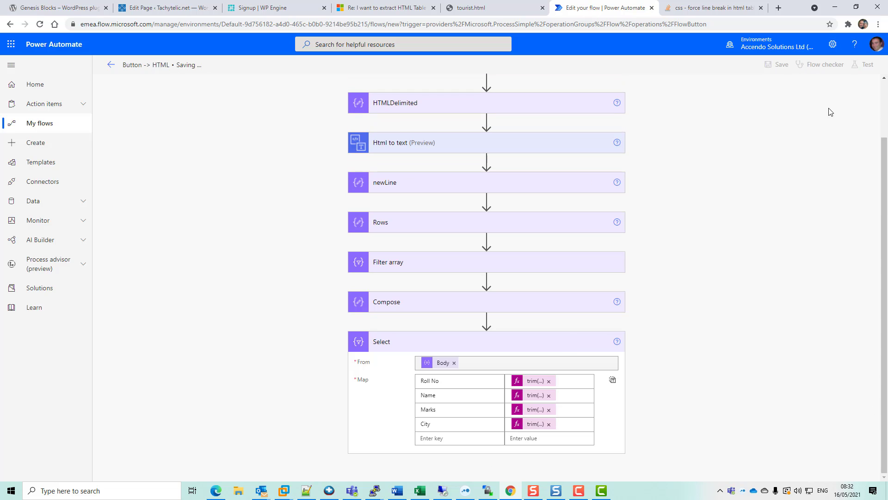
Test-run the flow and verify Select returns trimmed Roll No, Name, Marks, City for rows 101–103
click(870, 67)
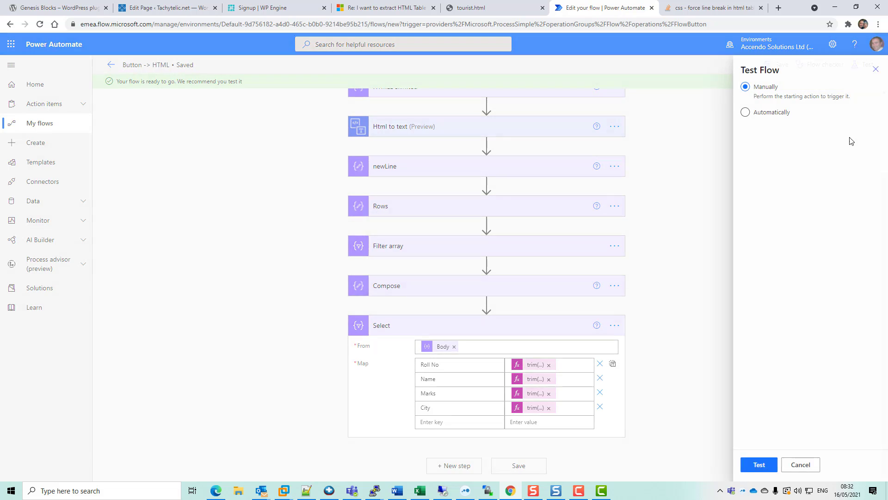
click(755, 469)
click(755, 468)
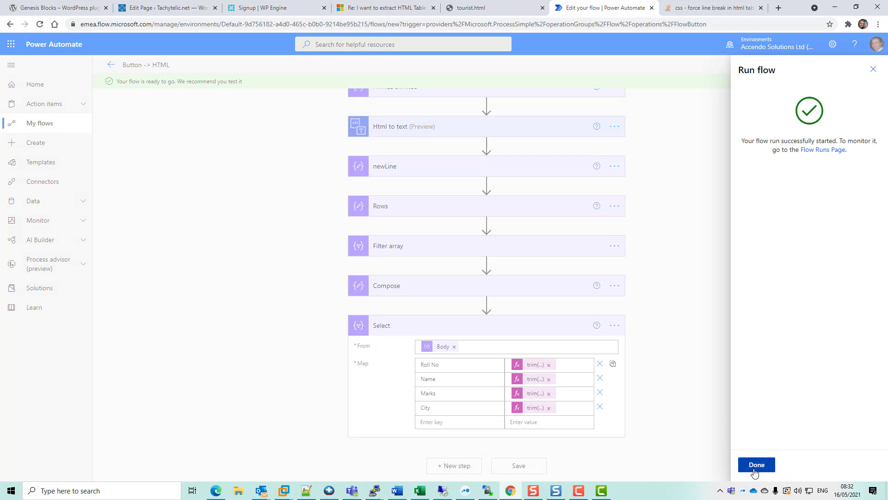
click(755, 468)
click(578, 431)
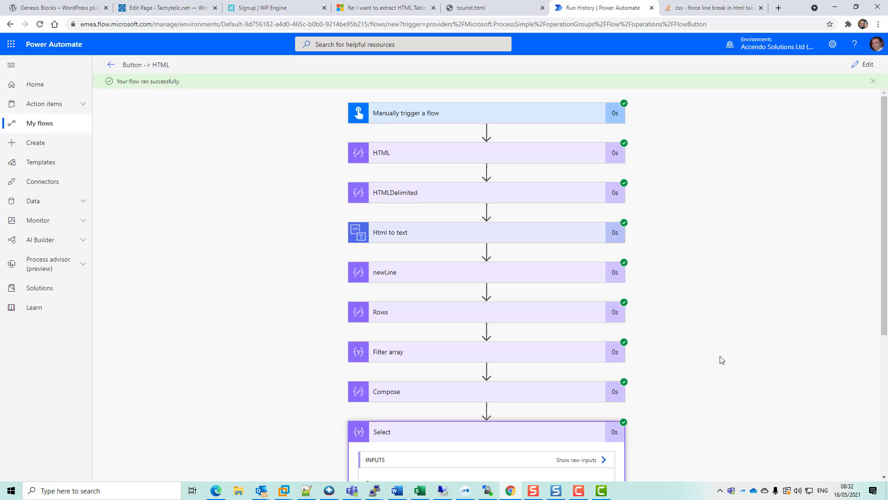
scroll(717, 371, down, 5)
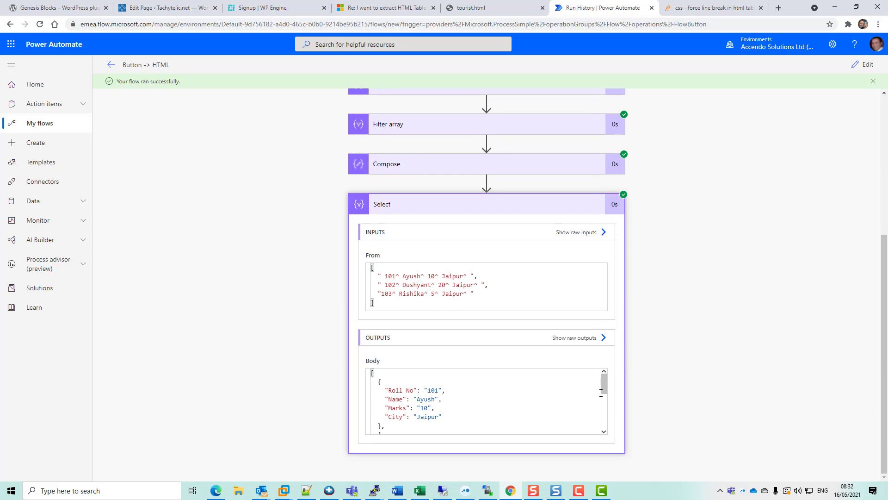
drag(604, 388, 607, 352)
click(763, 349)
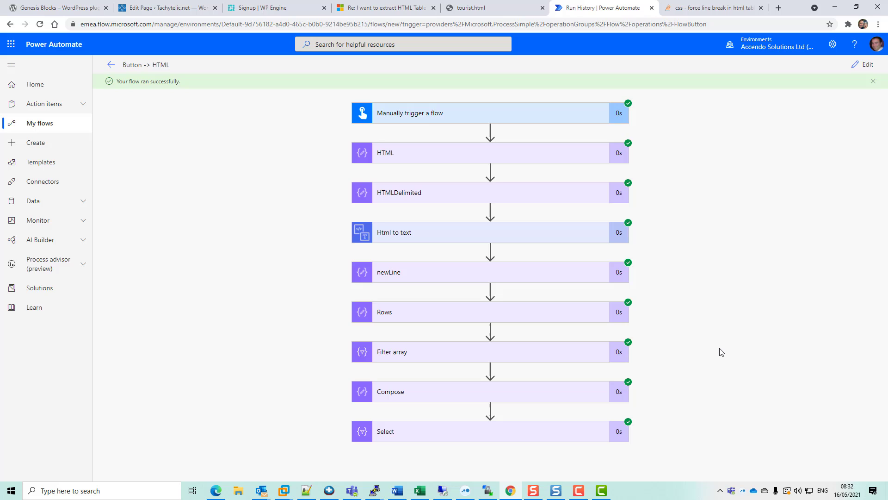